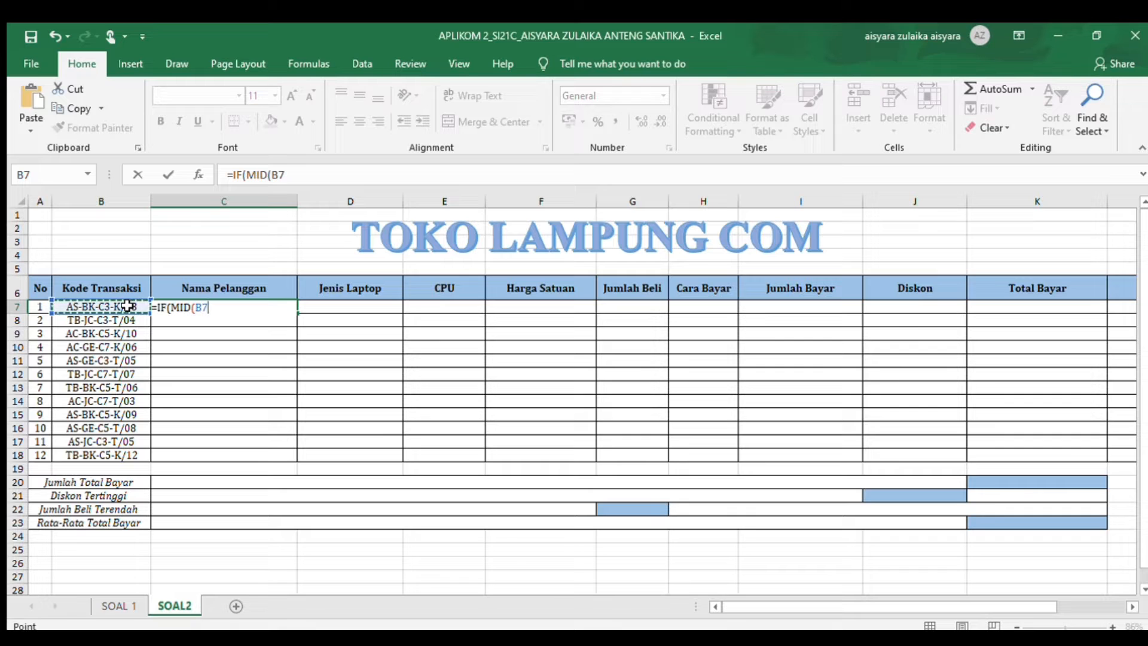
Step: Continue C7's formula so MID(B7;4;2)="JC" returns "CV Javacom", and add a nested IF testing the same characters for "bk"
text(;4;2)=)
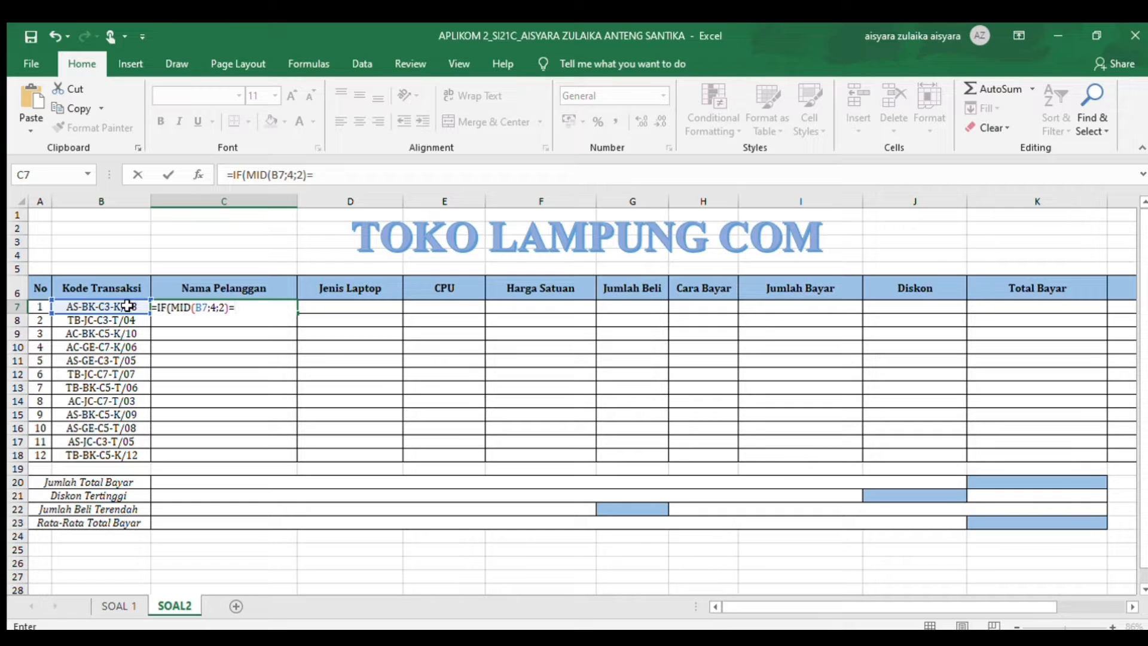
text("JC";"CV Javacom)
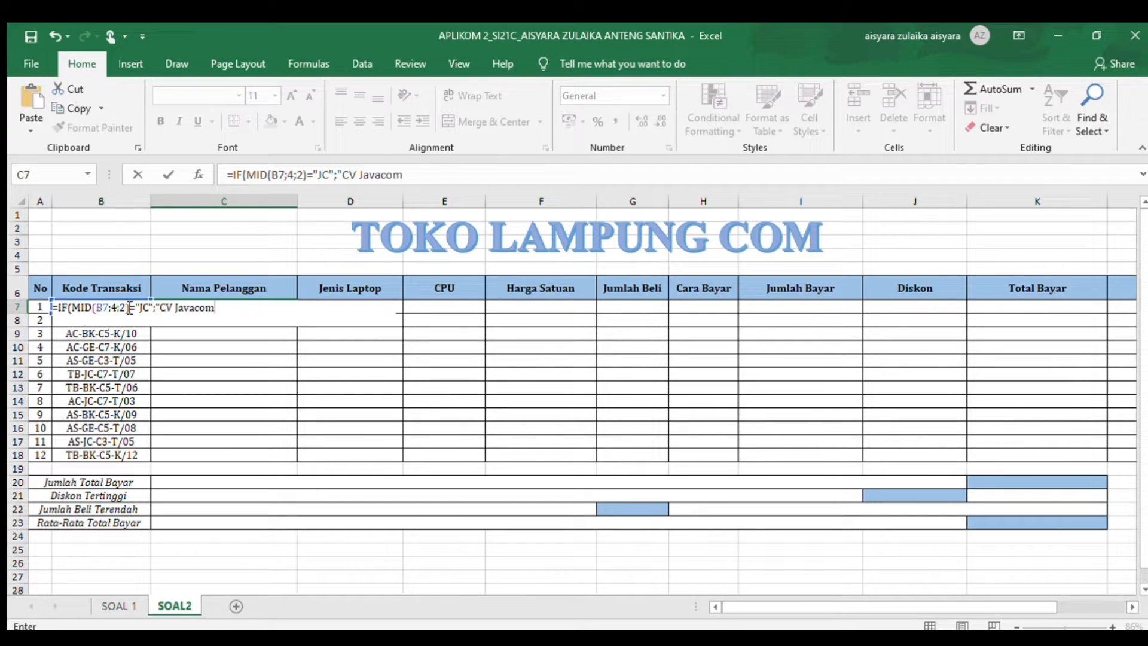
text(";IF(MID()
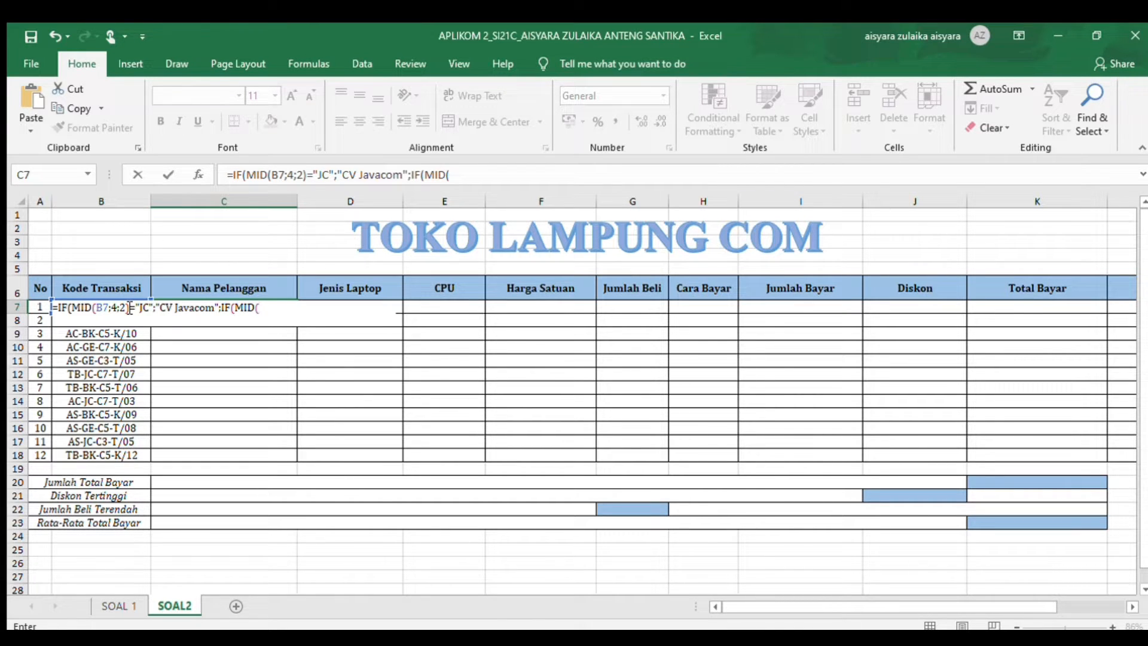
text(B7;4;2)="bk")
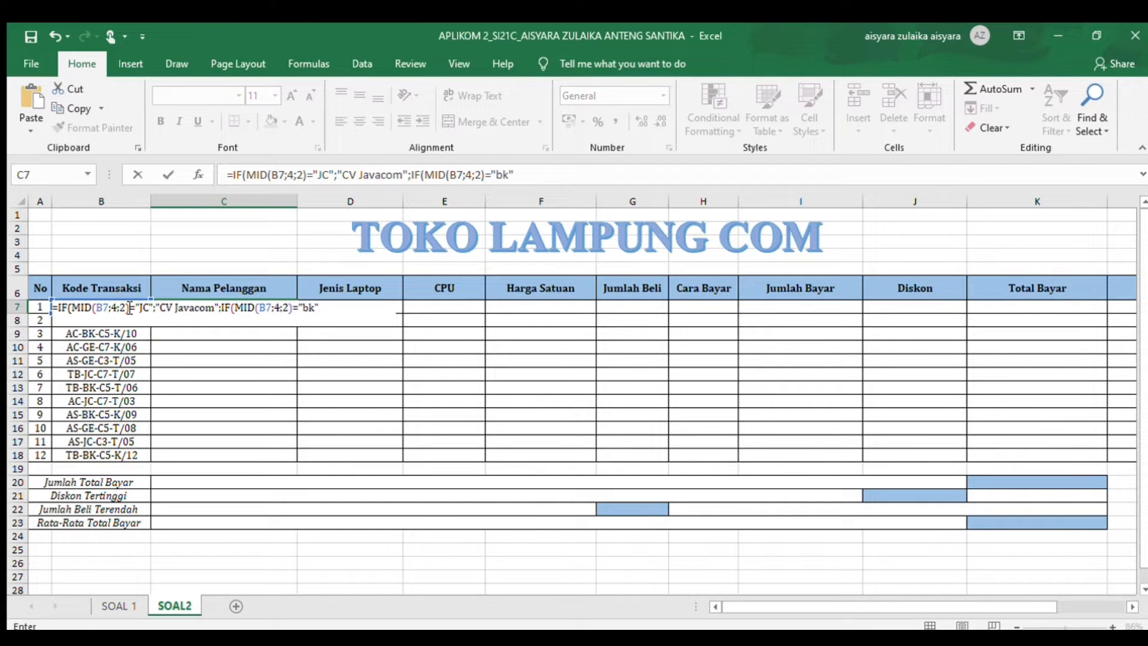
text(;")
key(alt+Tab)
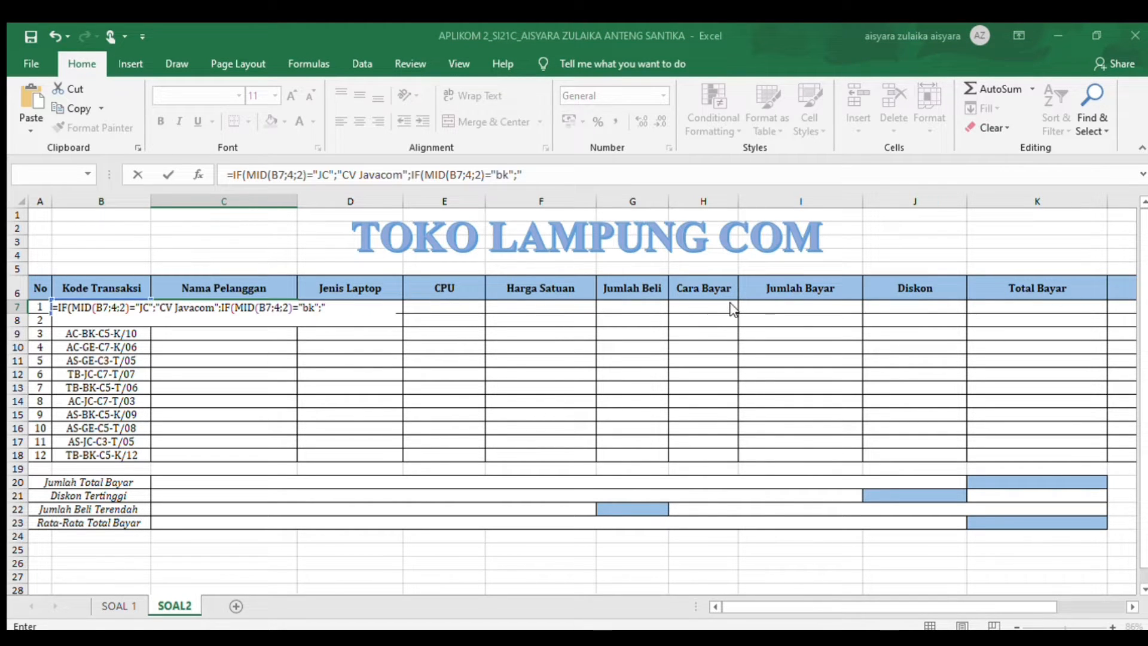
key(alt+Tab)
Step: Correct the comparison code in the nested IF of C7's formula to uppercase "BK"
click(514, 175)
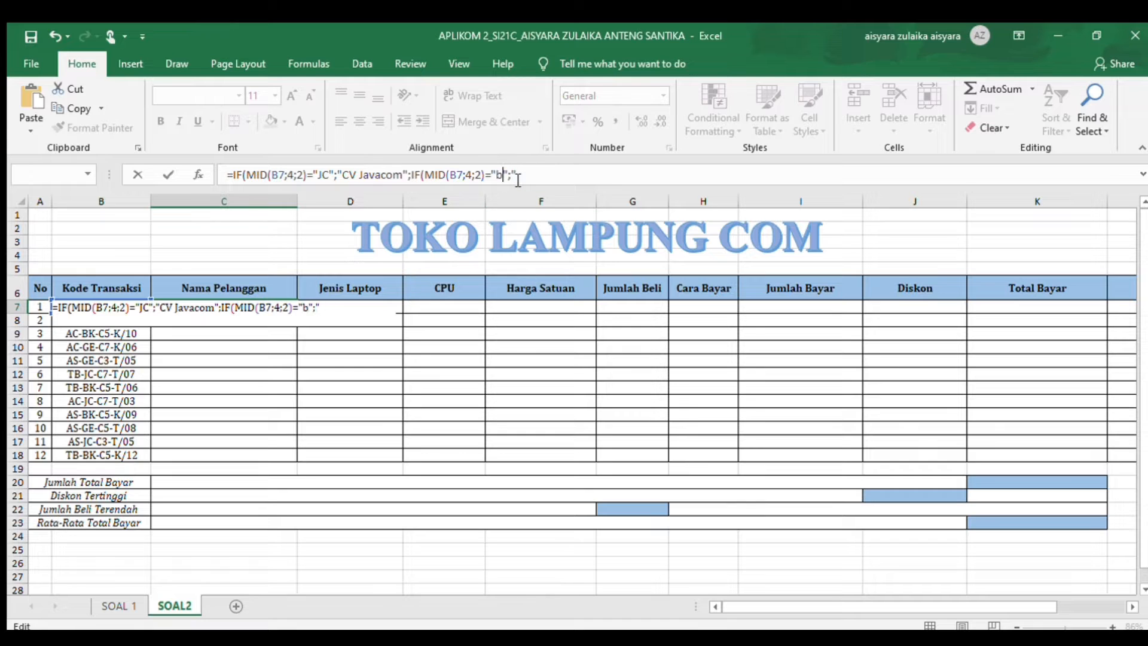
key(BackSpace)
key(BackSpace)
text(BK)
key(Right)
key(Right)
key(Right)
Step: Finish C7's formula with "CV Balam Komputer" for BK and "Graha Elektronik" otherwise, and fill it down through C18
text(CV Balam )
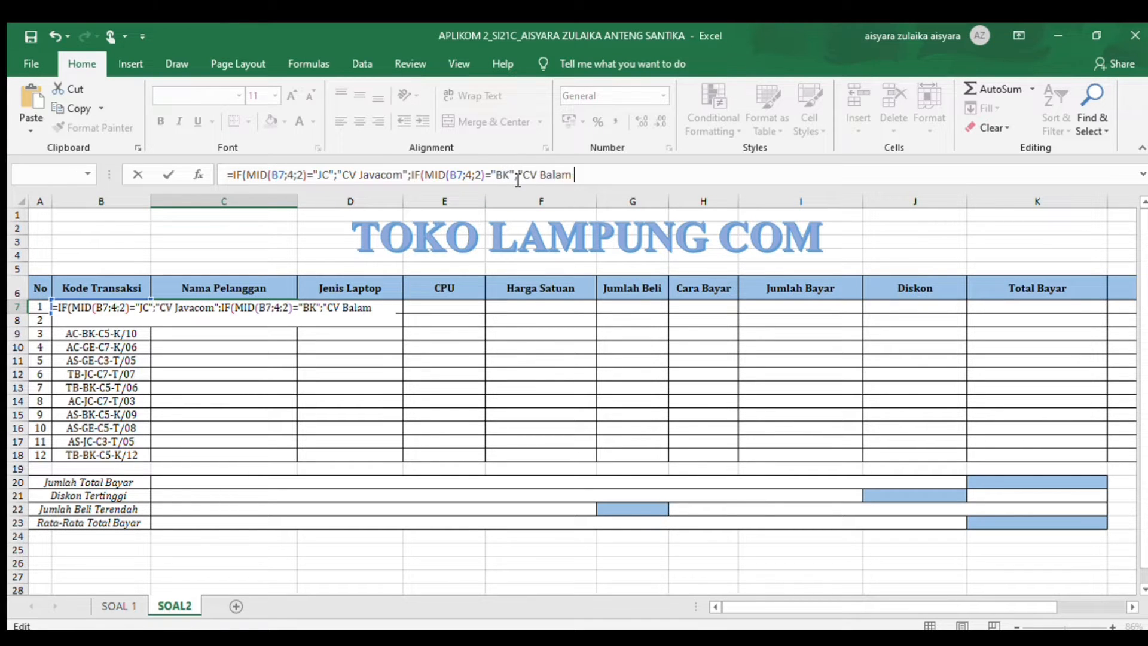
text(Komp)
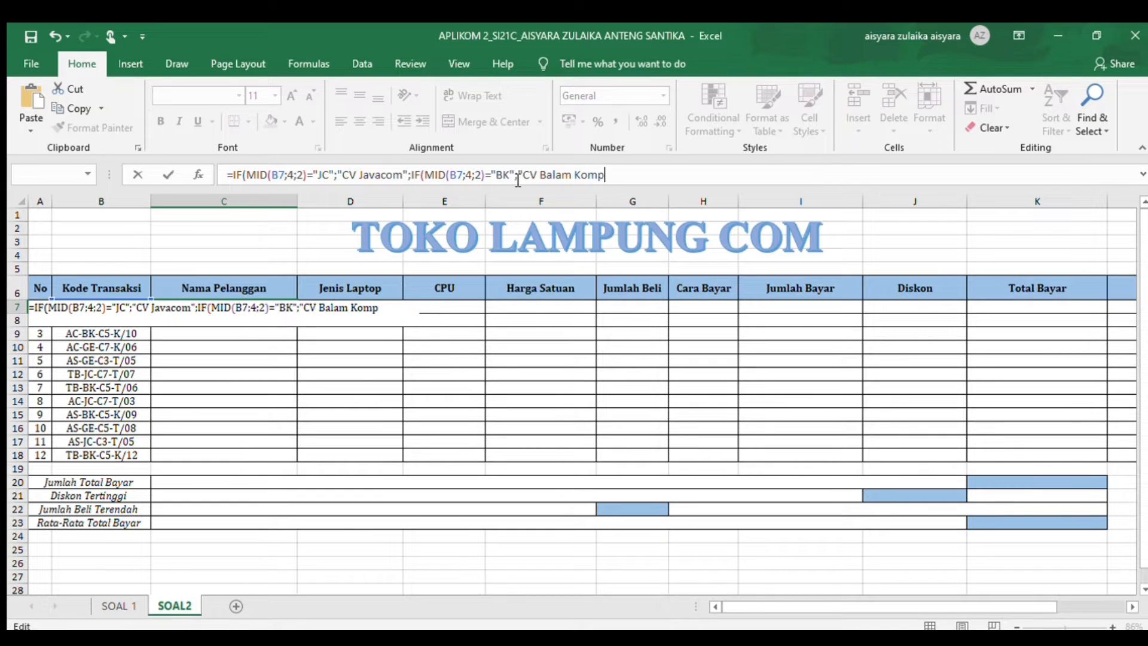
text(uter";"Graha)
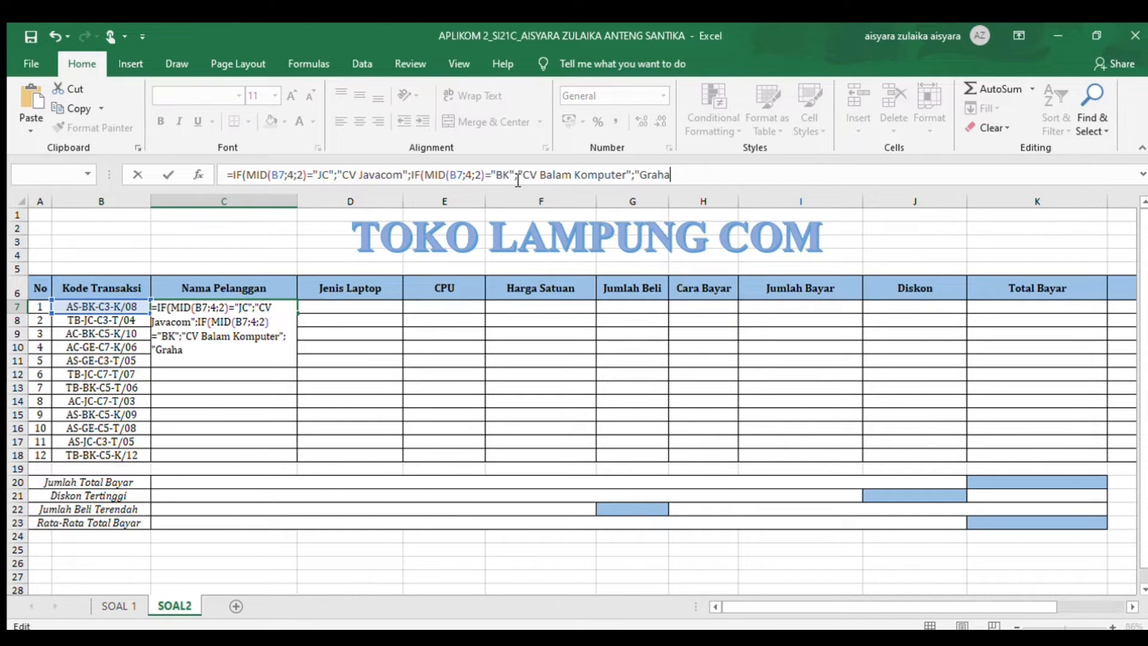
text( Elektronik)
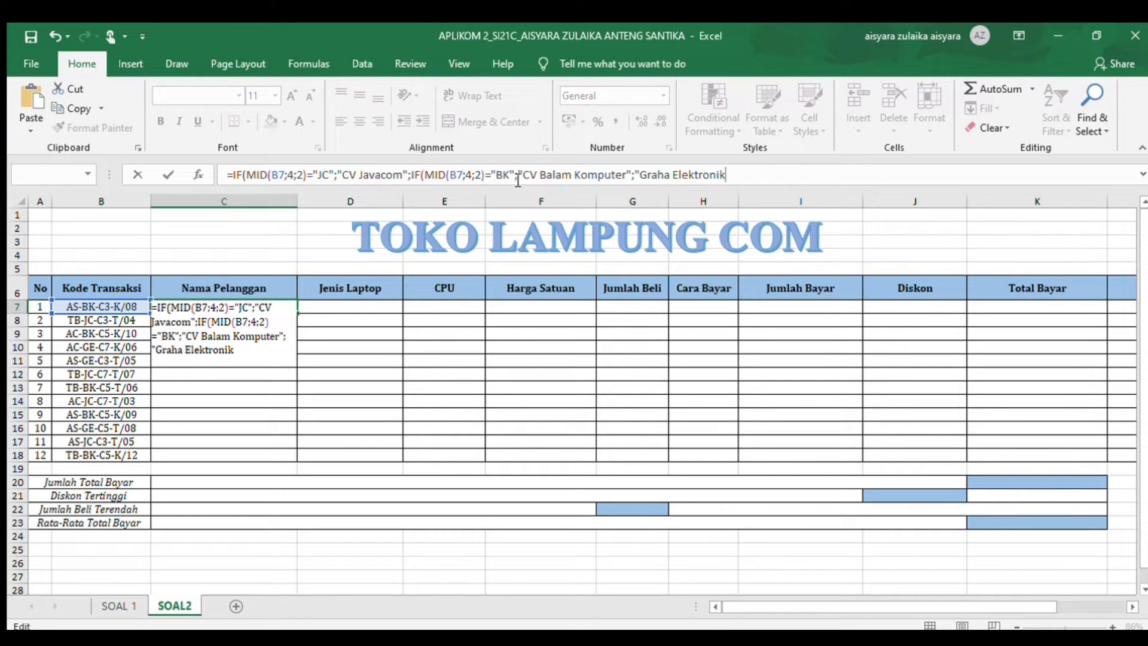
text(")))
key(Return)
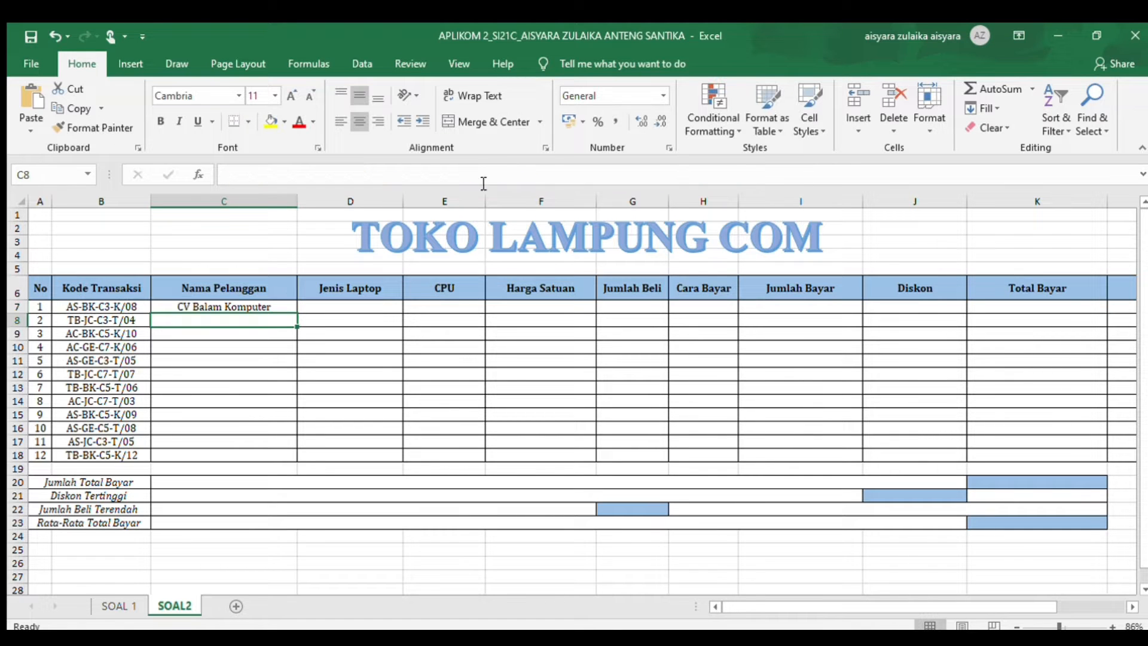
click(248, 305)
drag(297, 313, 317, 458)
Step: Begin the Jenis Laptop formula in D7 with an IF on LEFT(B7;2) for "AS" that returns "Asus"
click(342, 306)
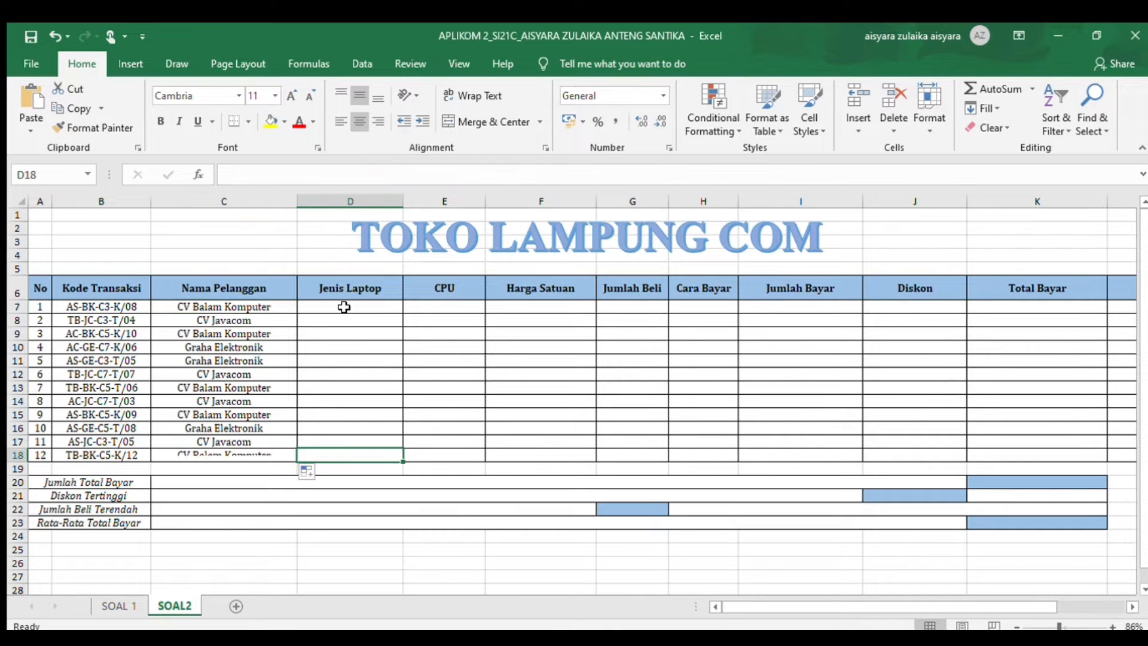
text(=IF)
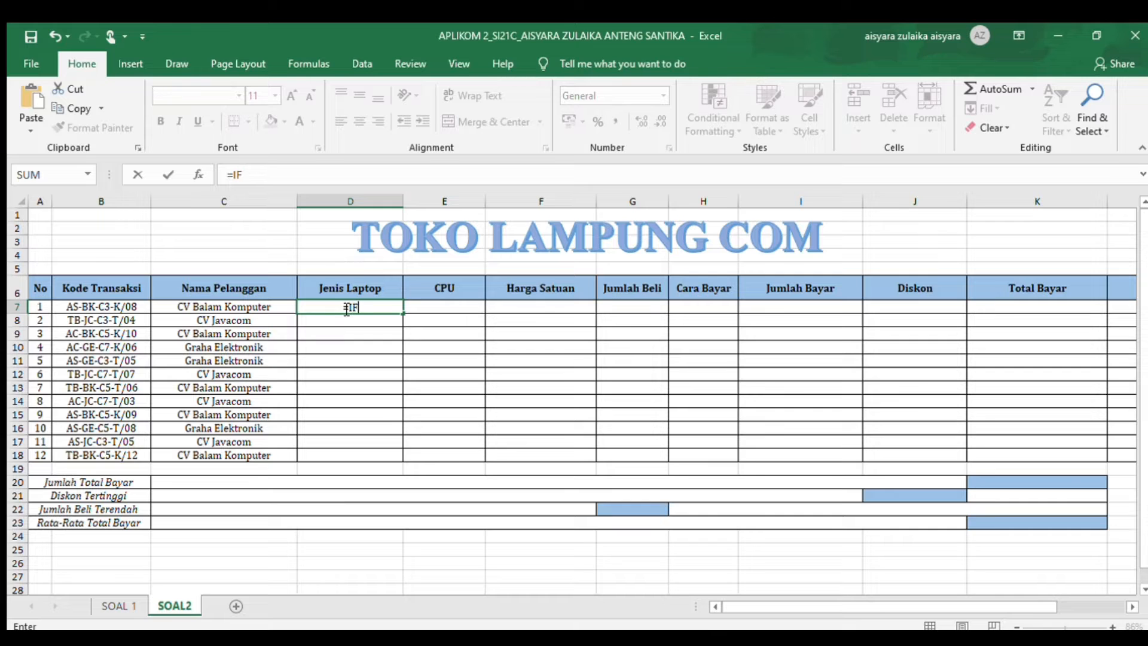
text((LEFT(B)
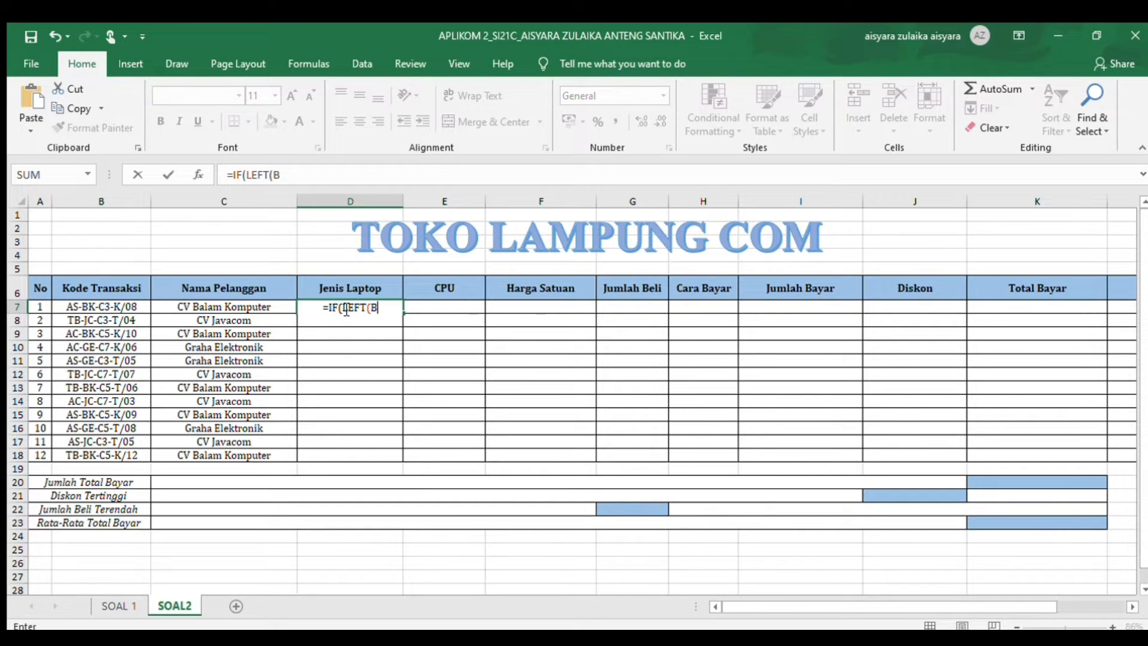
text(7;2)")
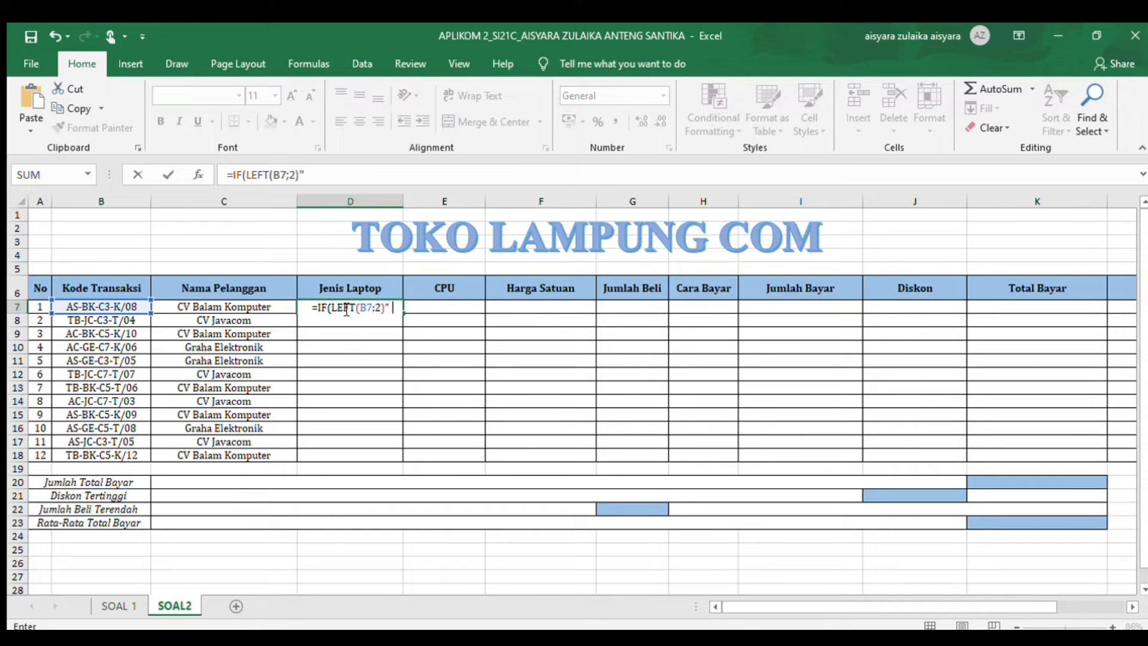
text(AS";"Asus")
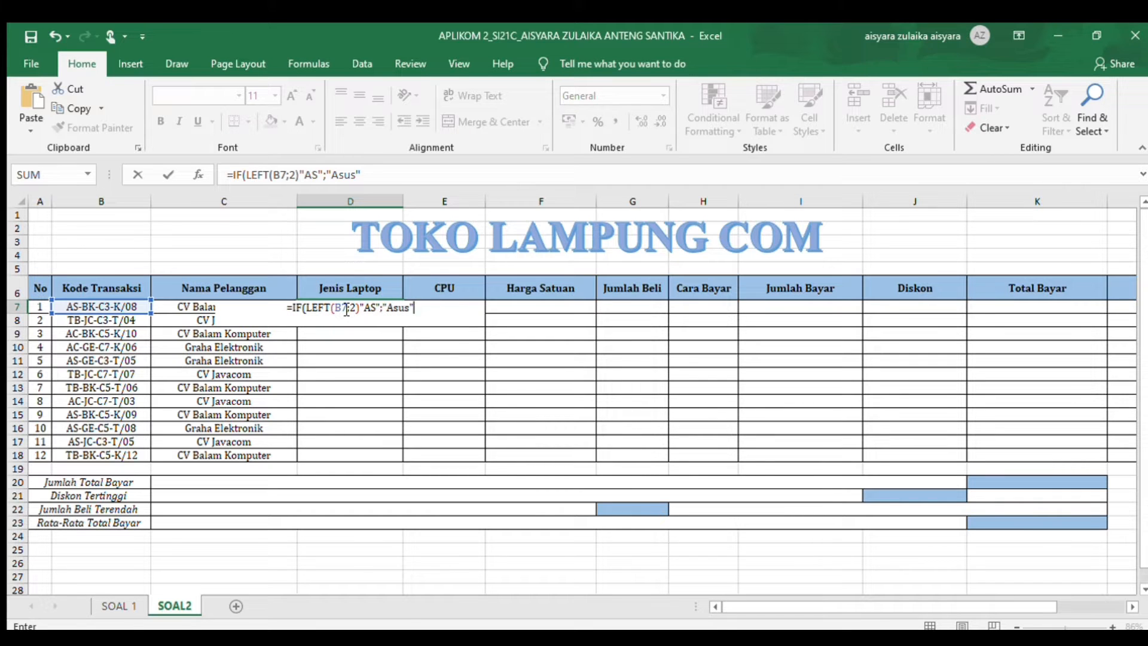
Step: Add a nested IF to D7's formula that tests LEFT(B7;2)="ac"
text(;IF)
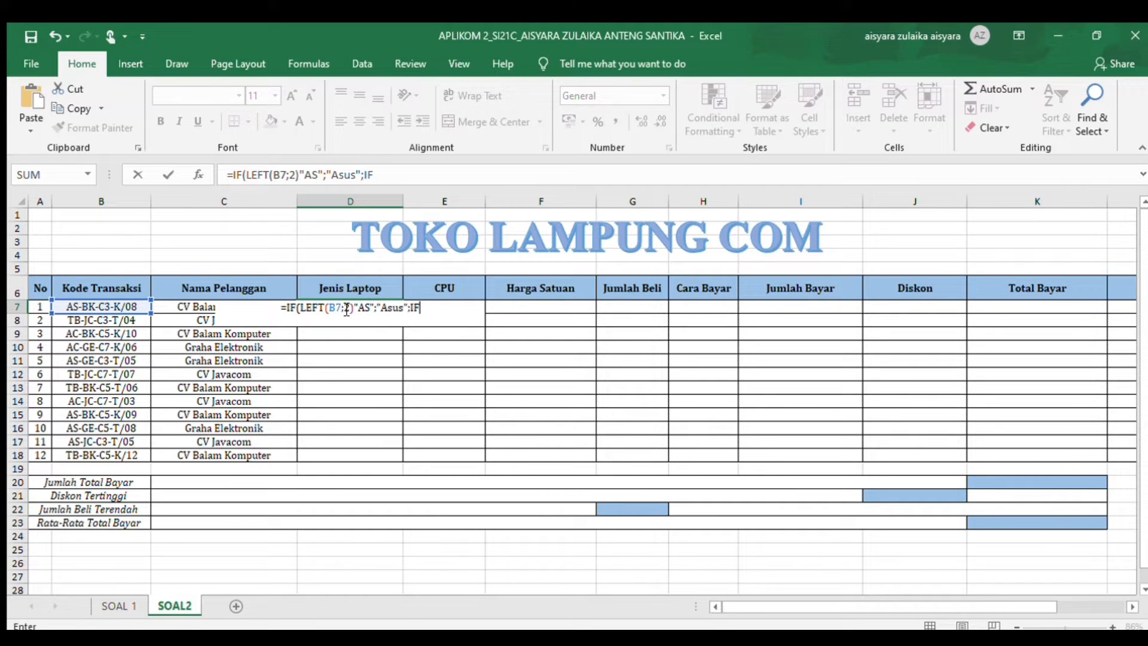
text((LEFT)
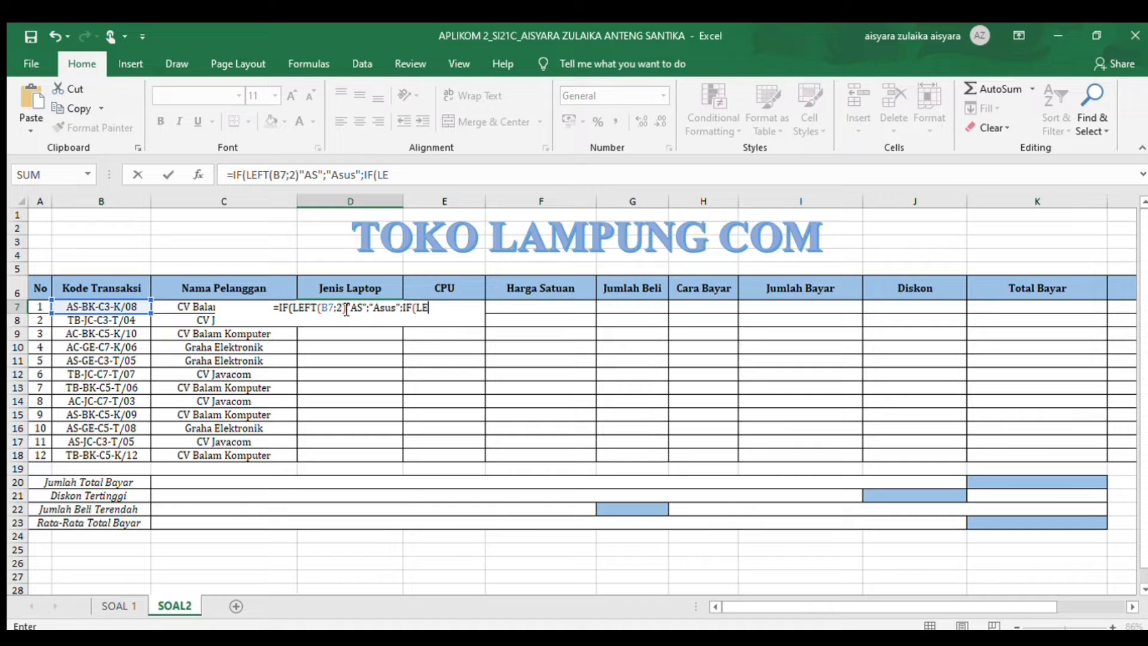
text(()
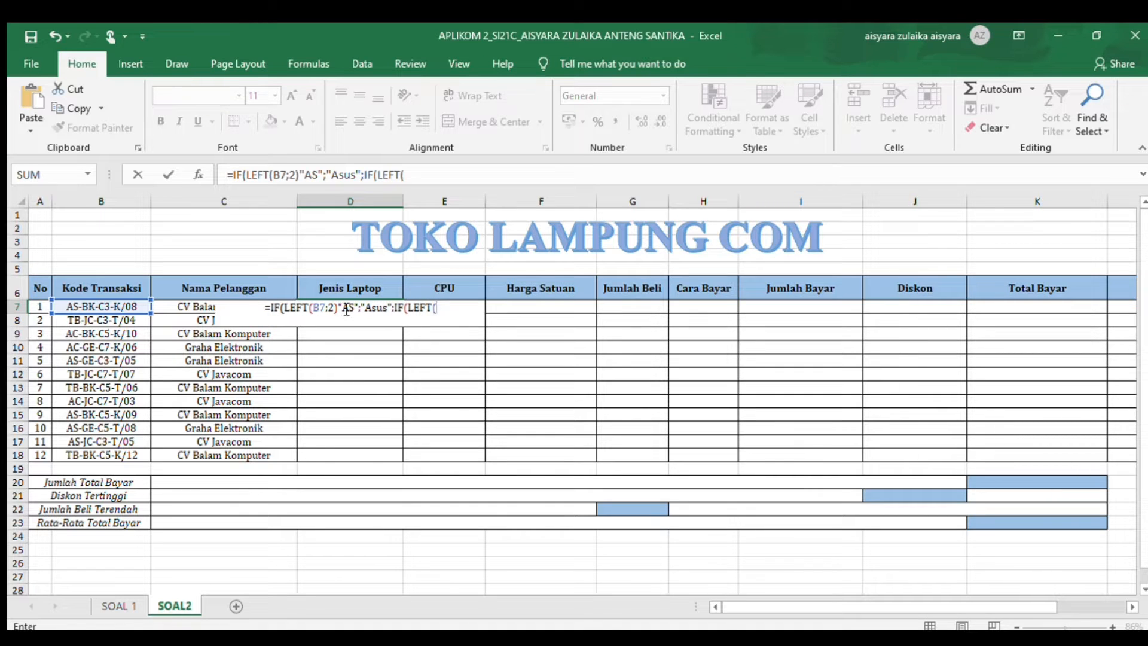
text(B7)
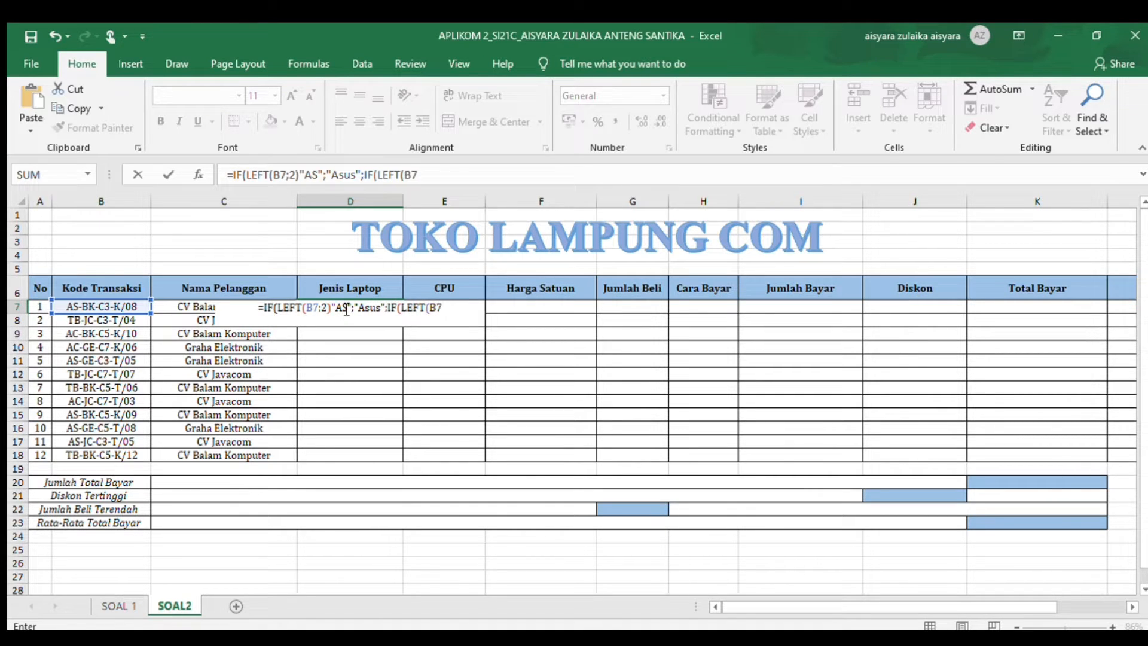
text(;")
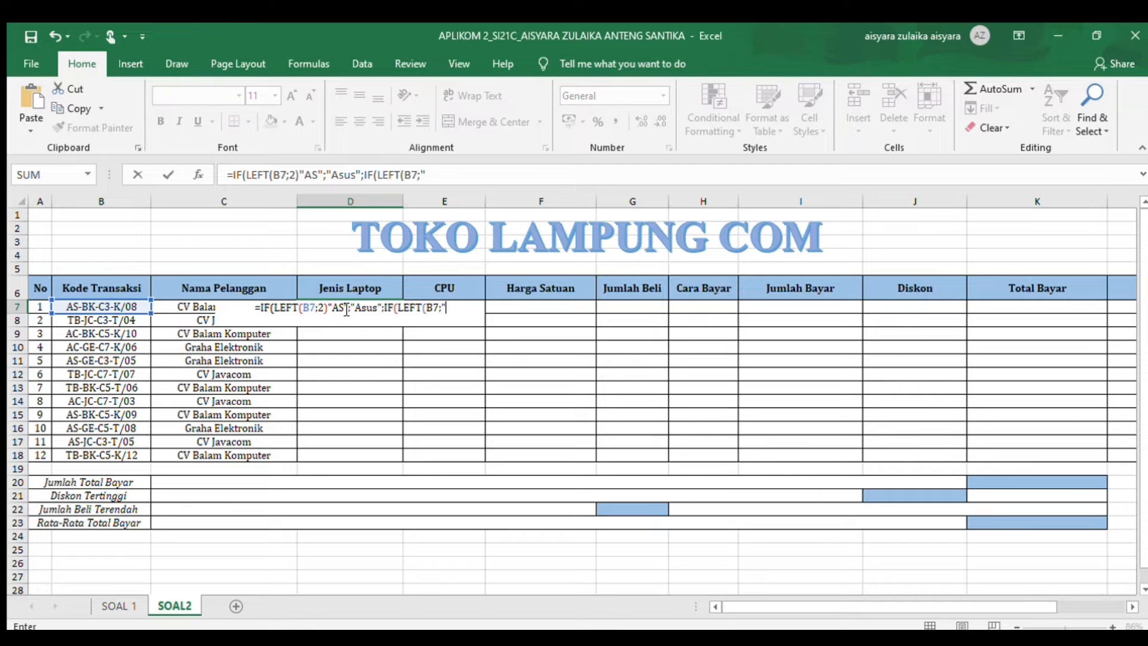
text())
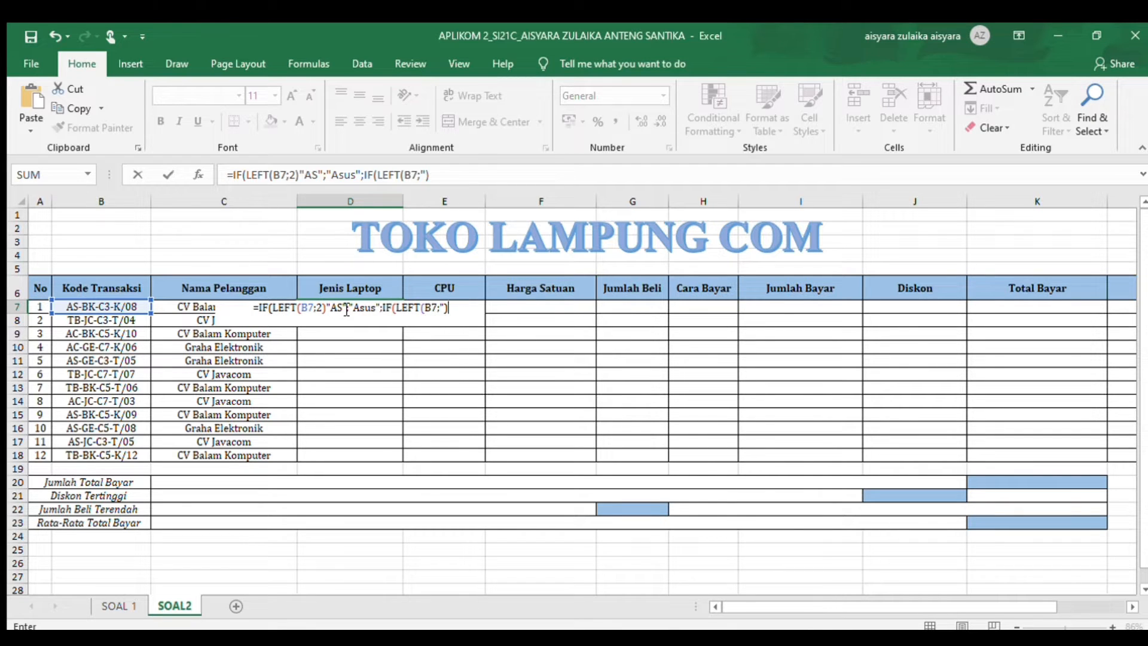
key(BackSpace)
key(BackSpace)
text(2)
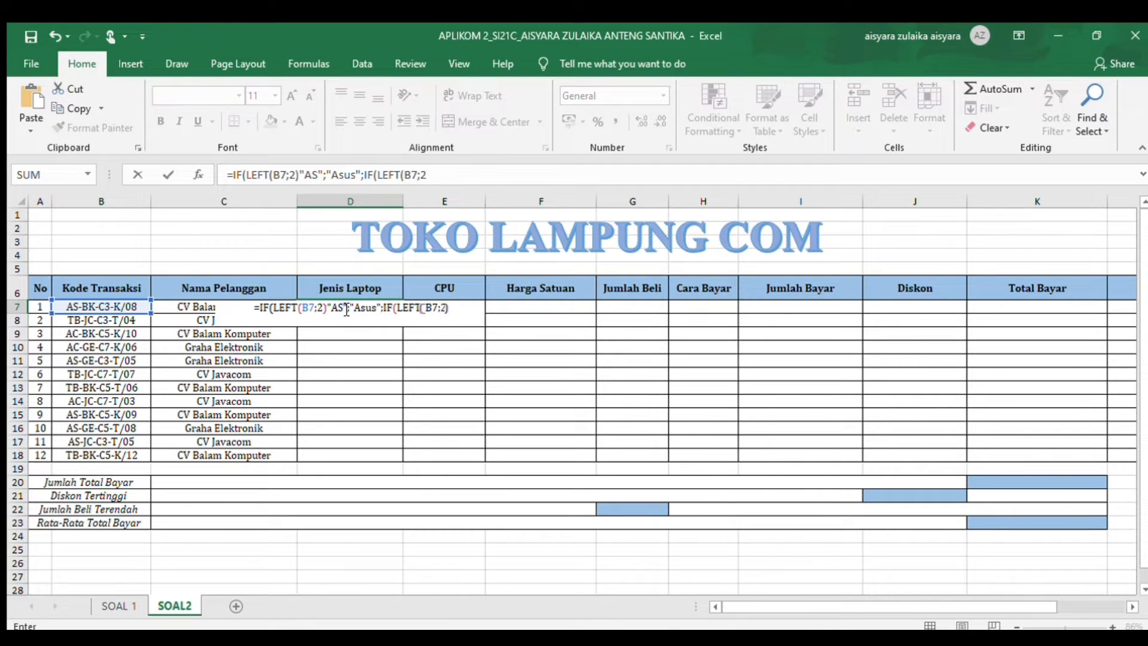
text())
text(="ac")
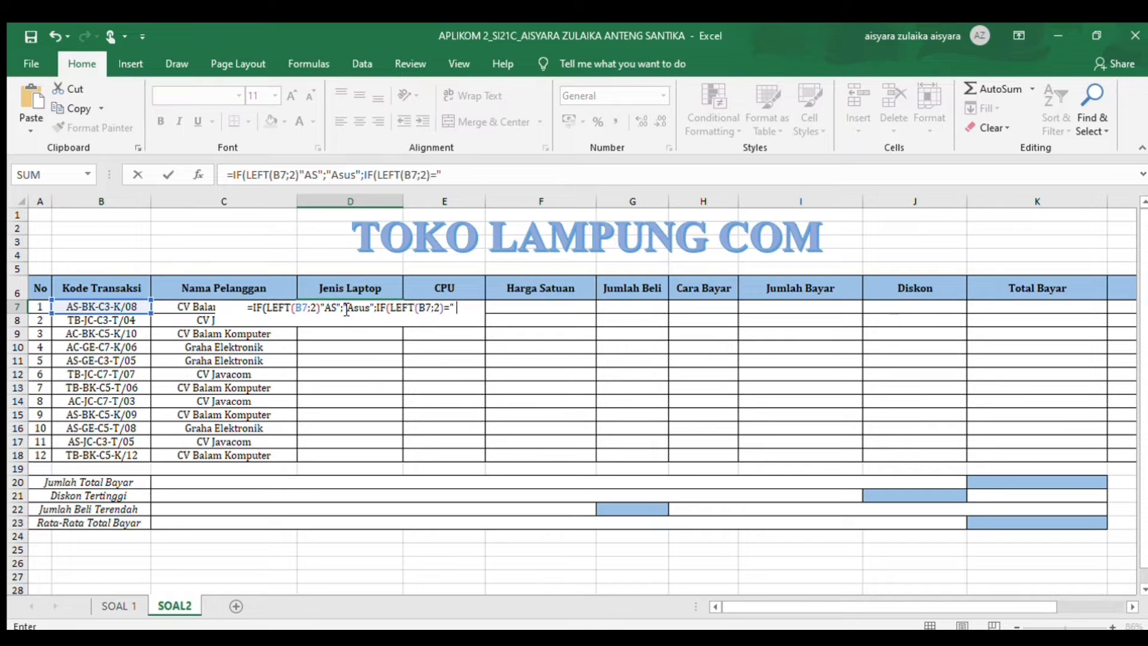
Step: Complete D7's nested IF with "Acer" as the true result and "Thosiba" otherwise, and close both functions
text(;)
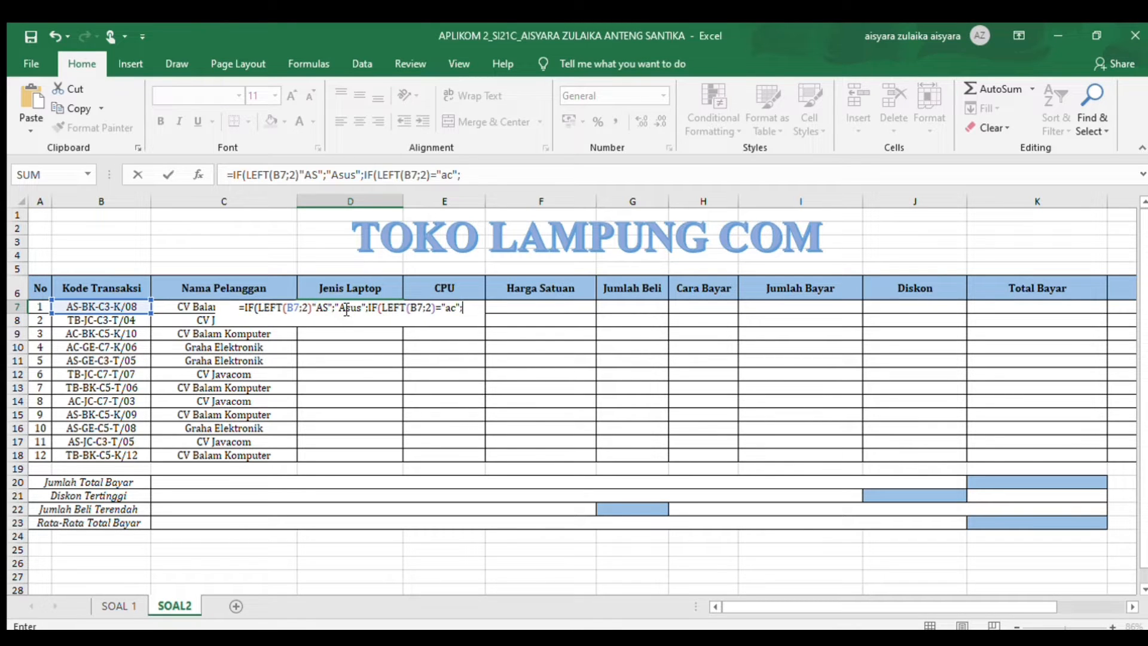
text("Acer";)
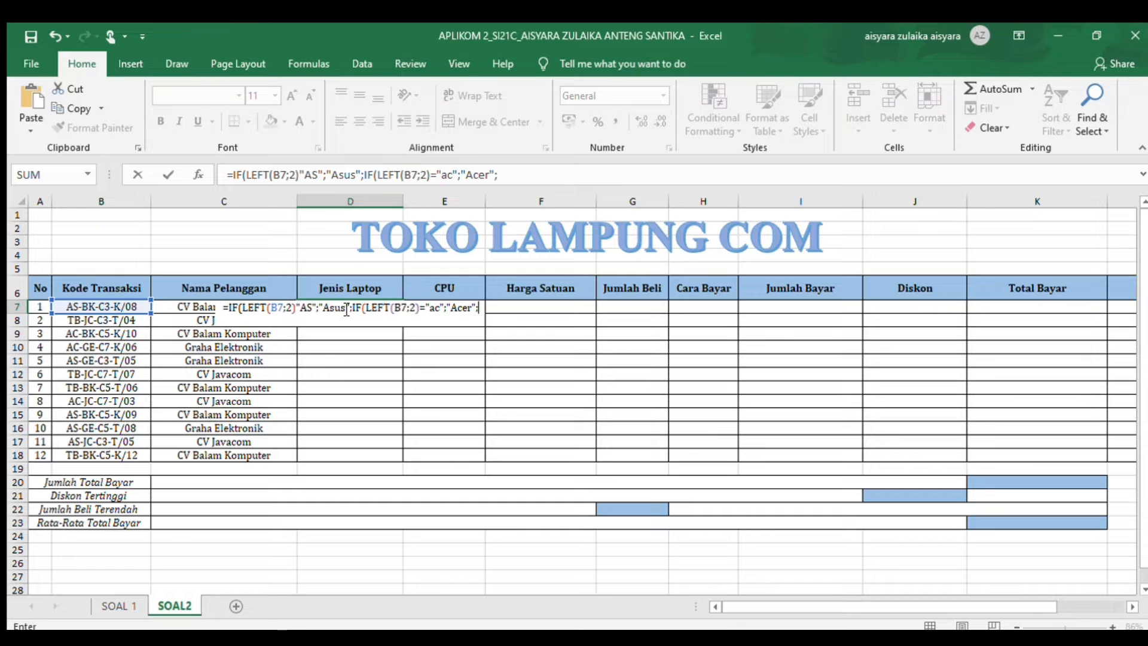
text("Th)
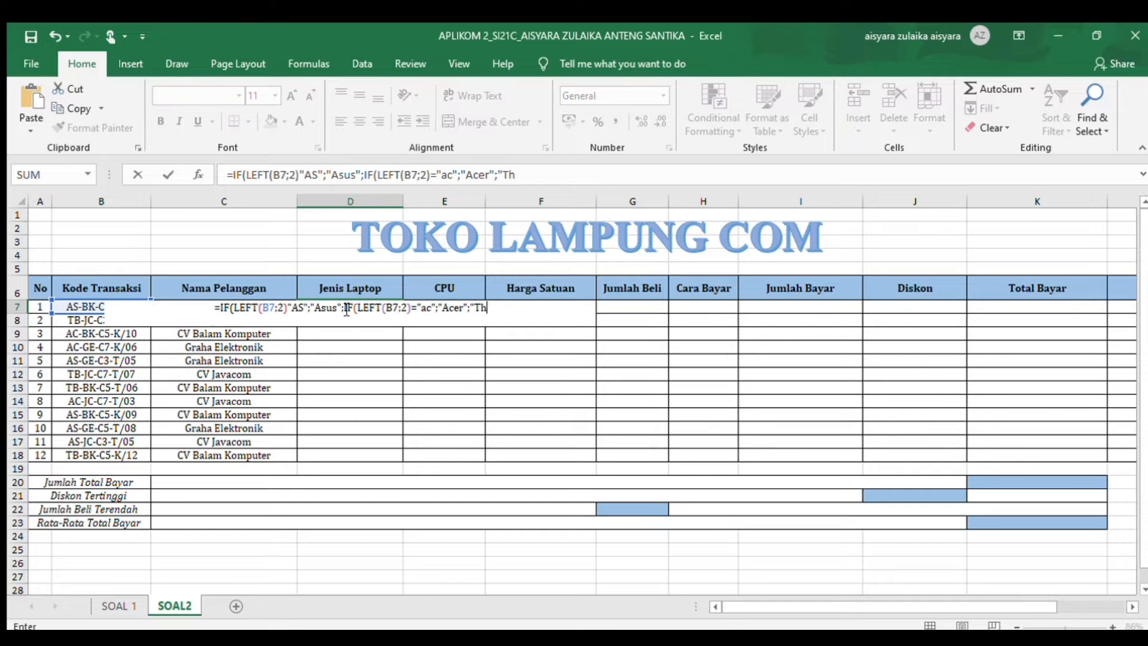
text(osiba)
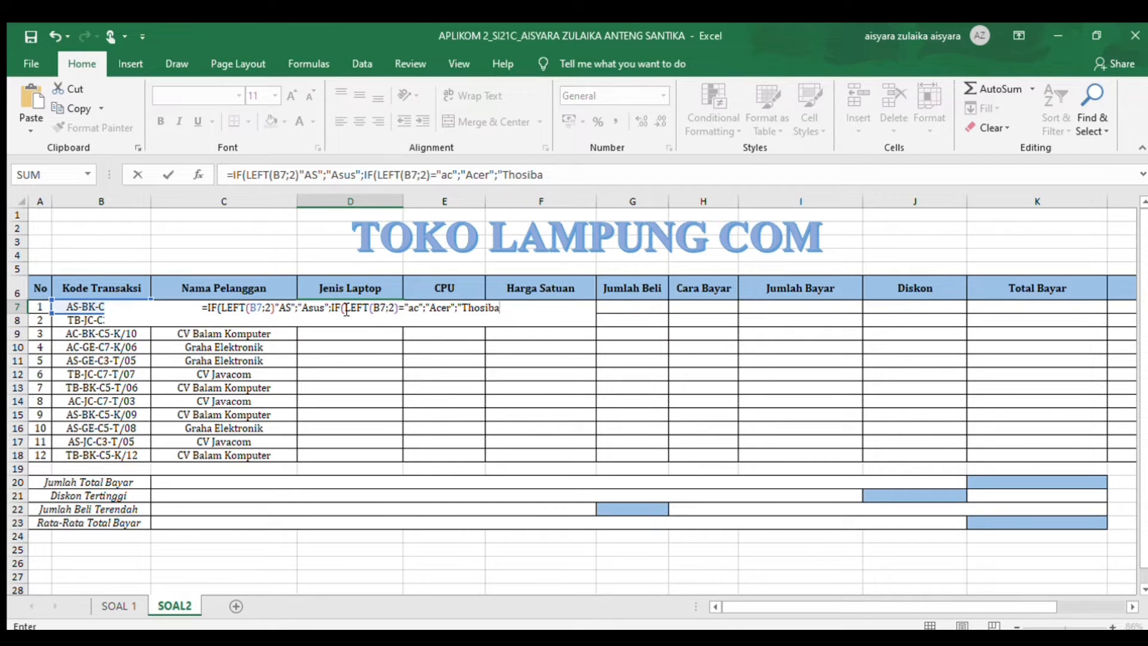
text(";)
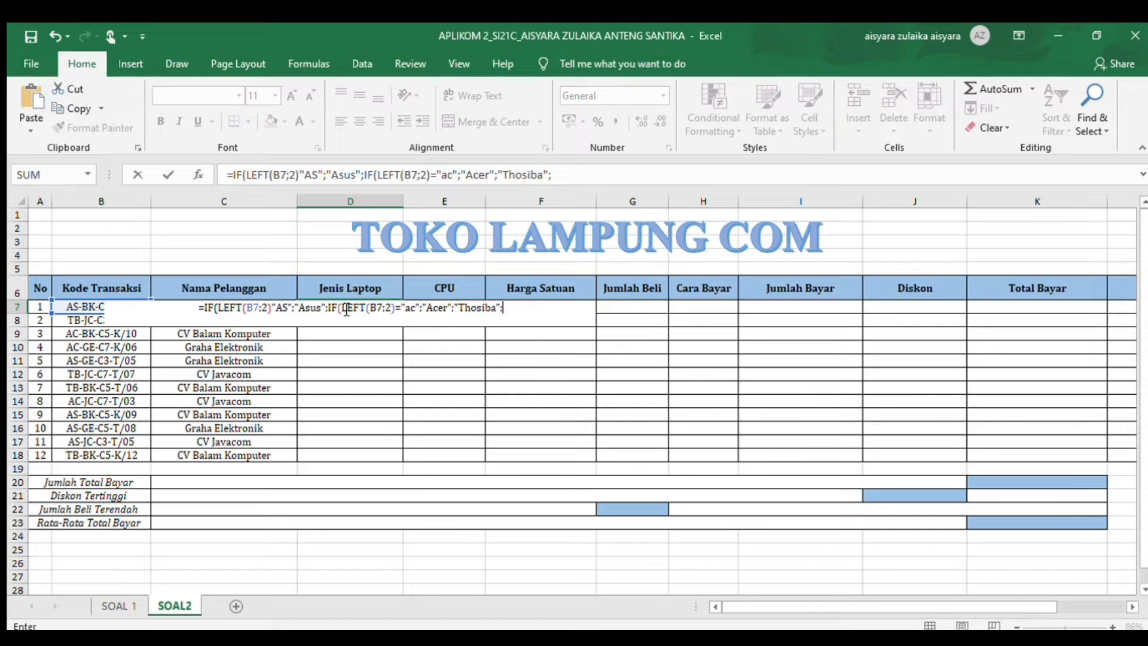
key(BackSpace)
text()))
key(Return)
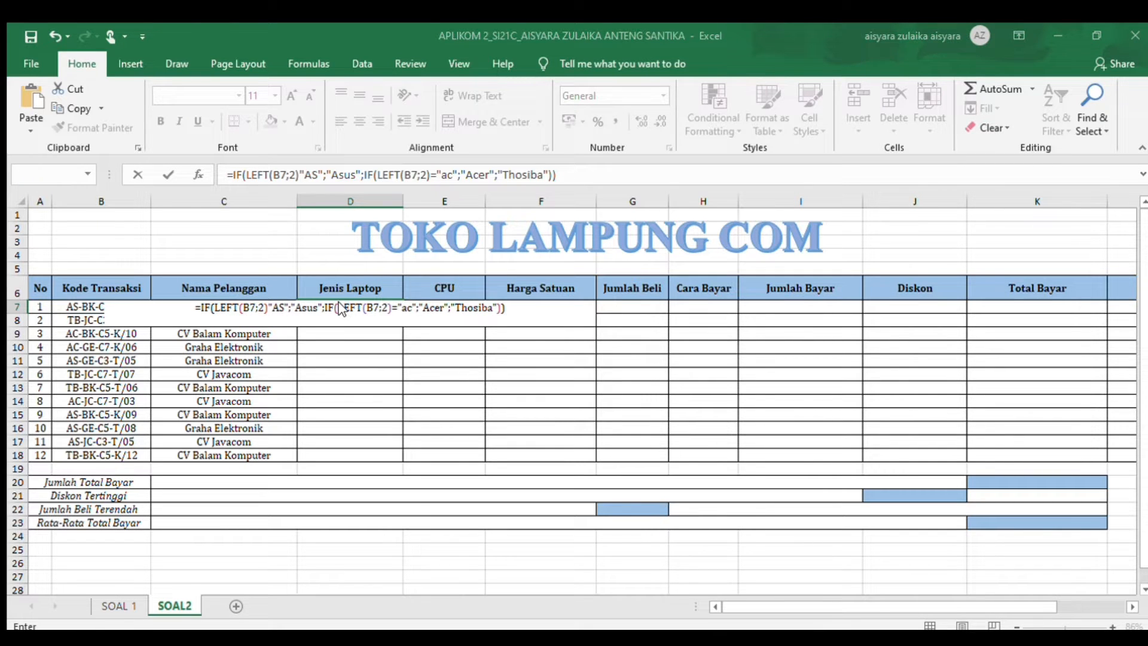
Step: Insert the missing equals sign before "AS" in D7's formula and fill the formula down through D18
click(292, 310)
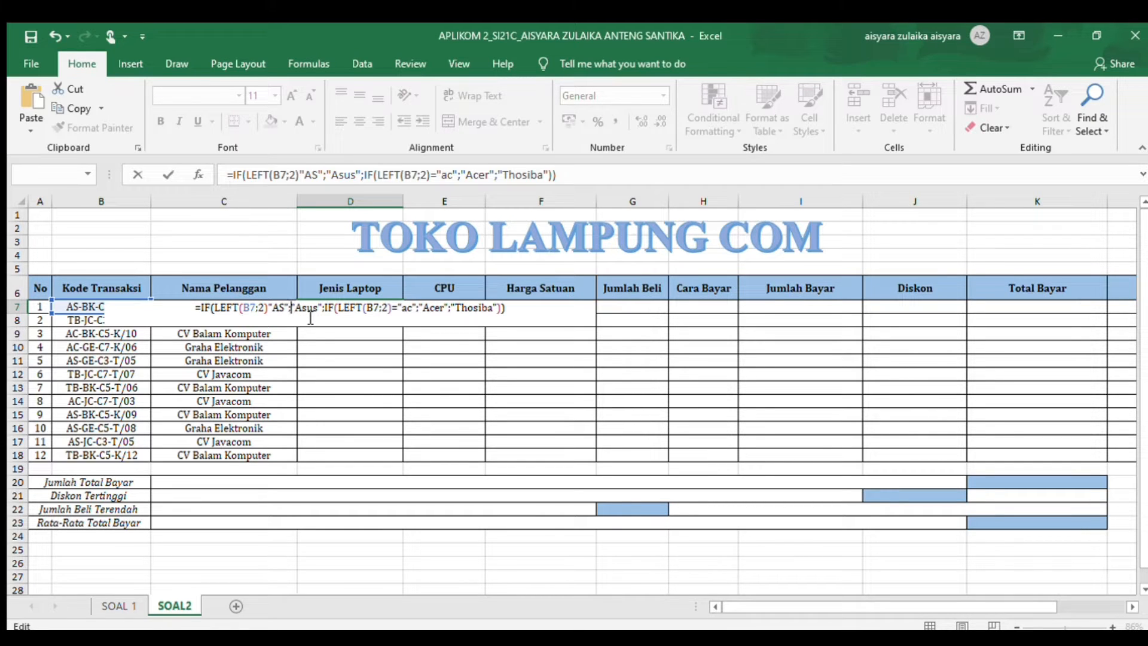
click(271, 310)
text(=)
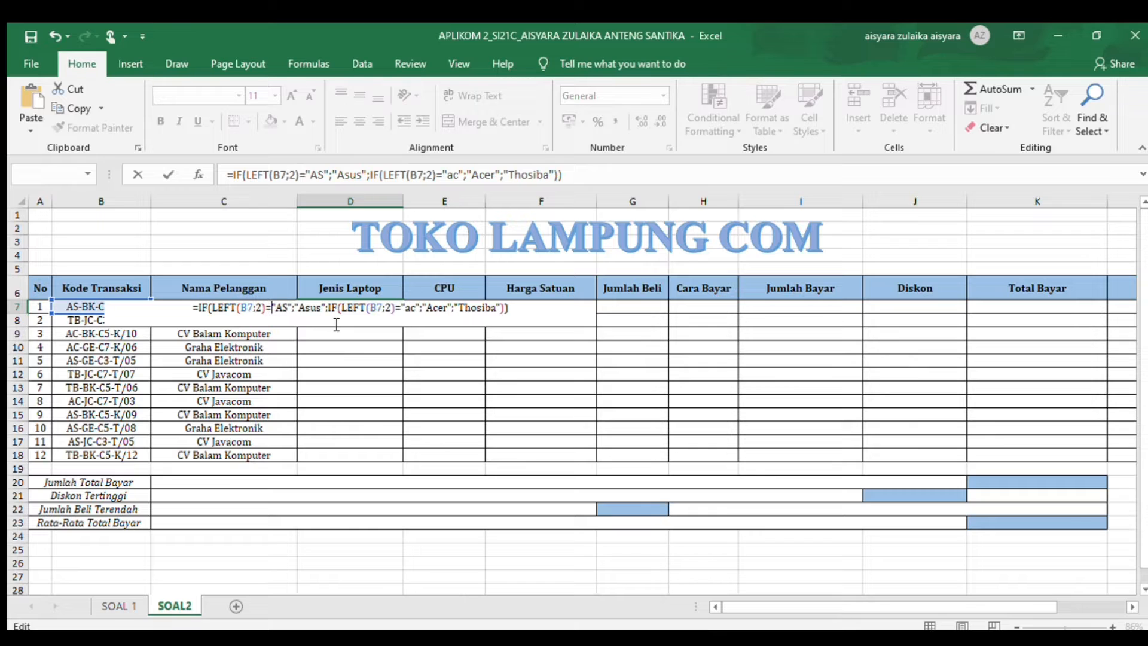
key(Return)
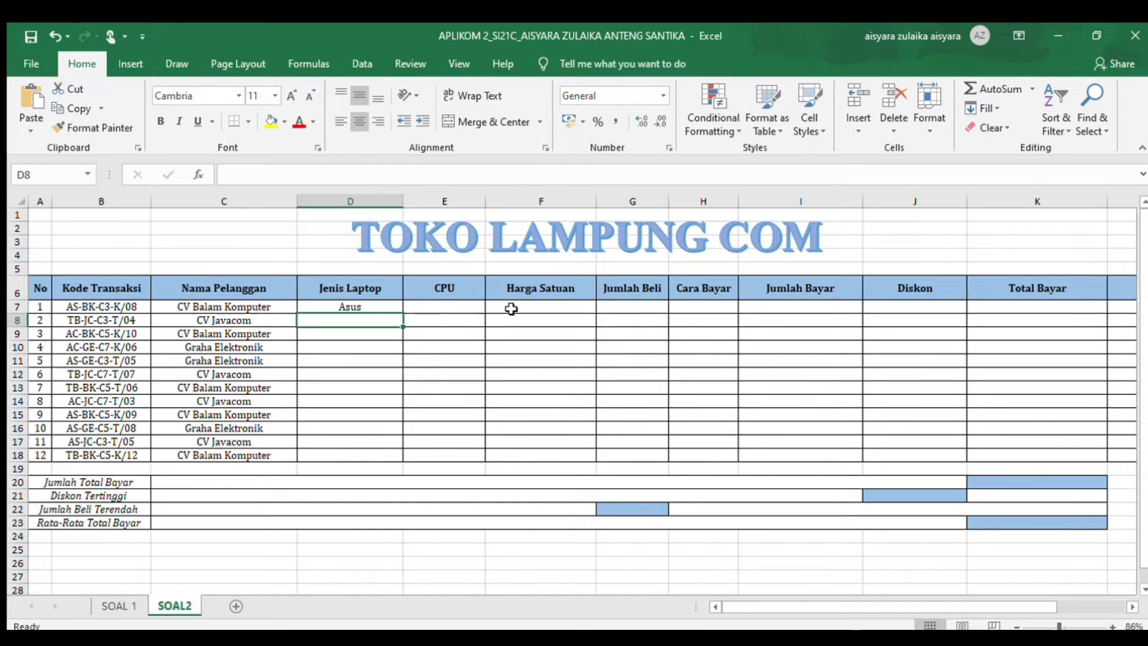
click(329, 307)
drag(402, 314, 400, 456)
Step: Begin the CPU formula in E7 with an IF on MID(B7;7;2) for "C3" that returns "Core I3"
click(445, 305)
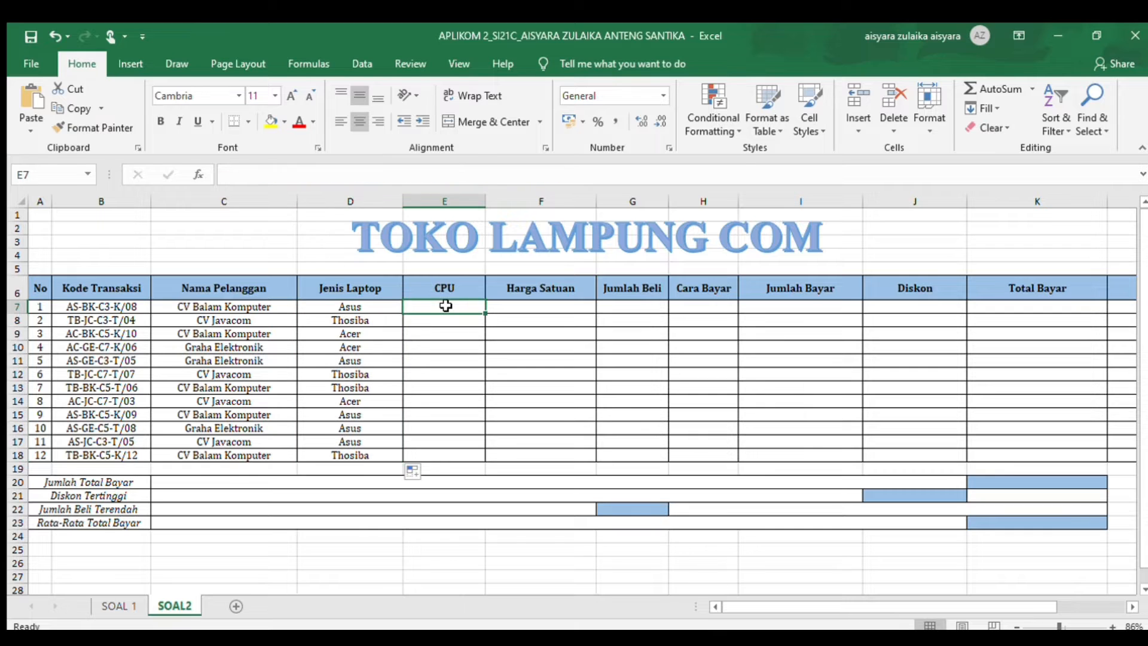
text(=IF)
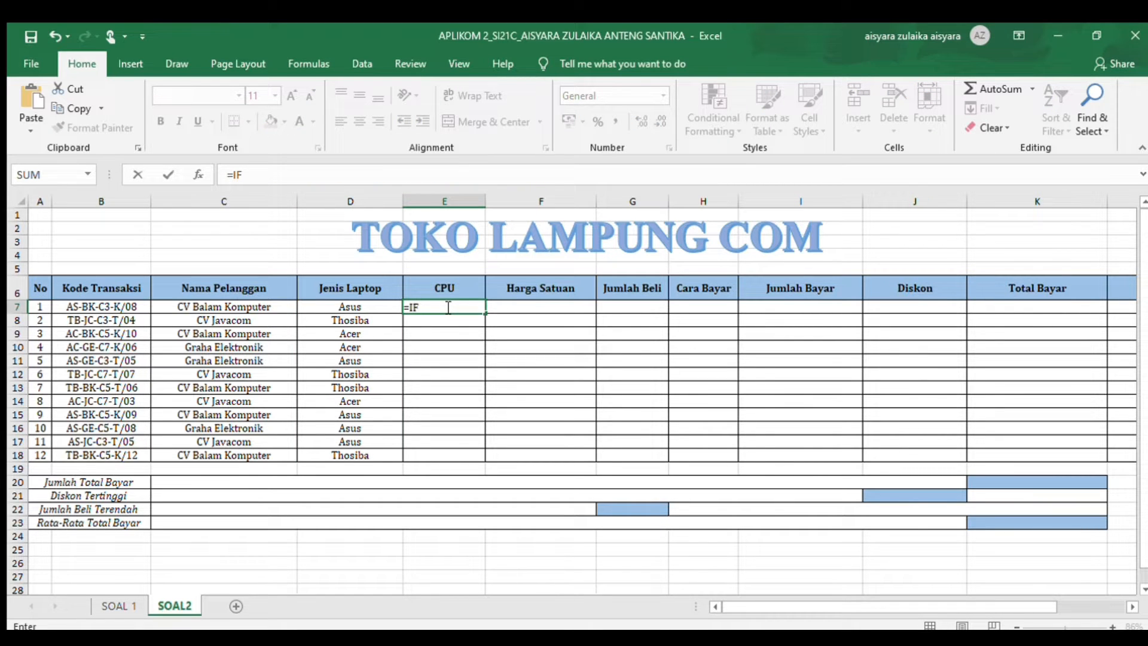
text((MID()
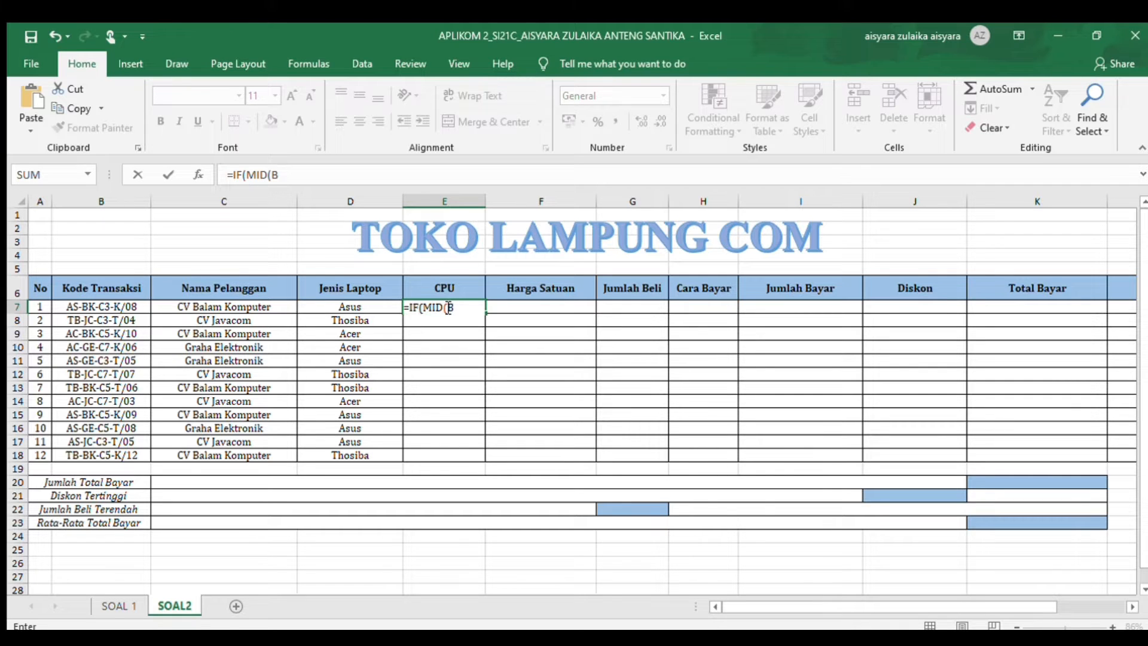
text(B&)
key(BackSpace)
text(7)
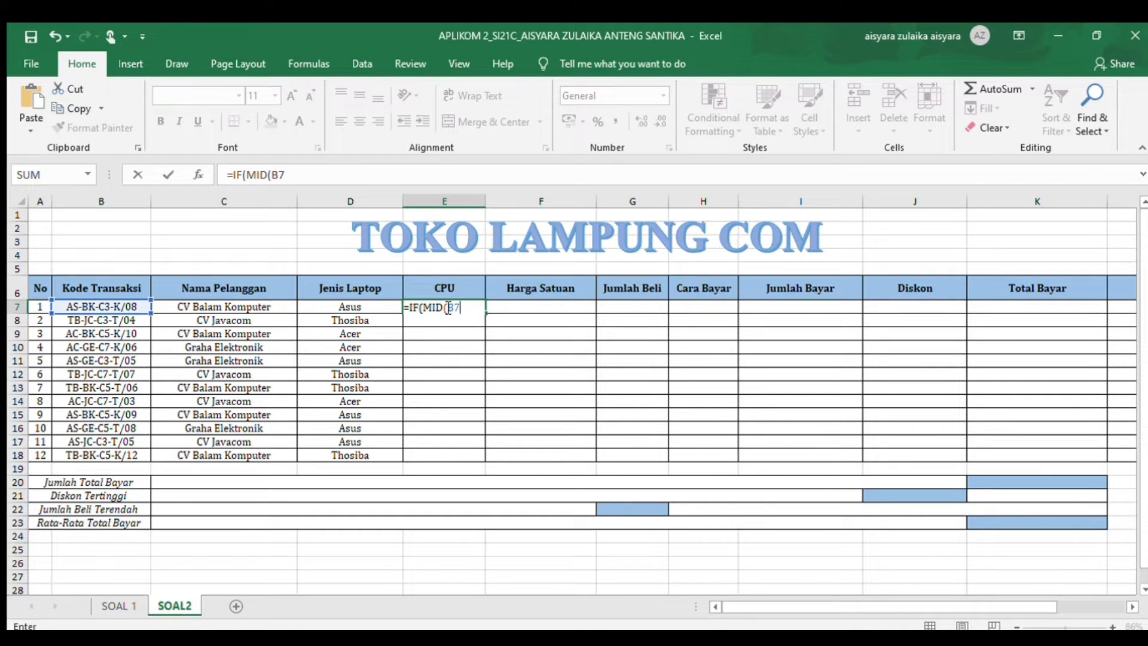
text(;7;2)=")
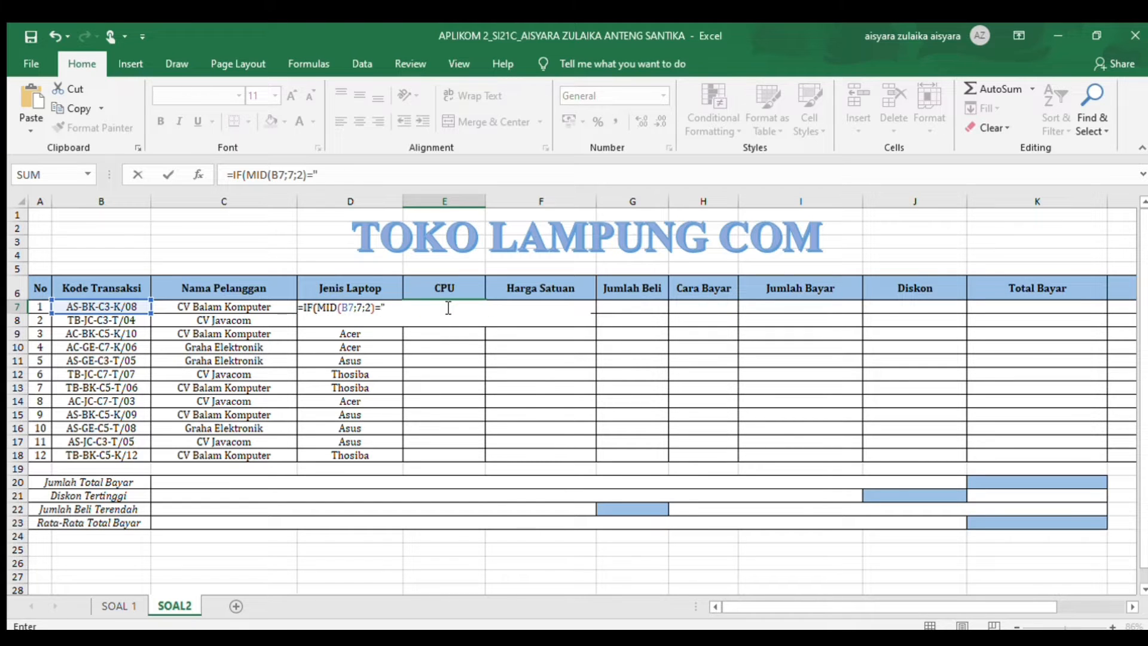
text(C3";"Core I3)
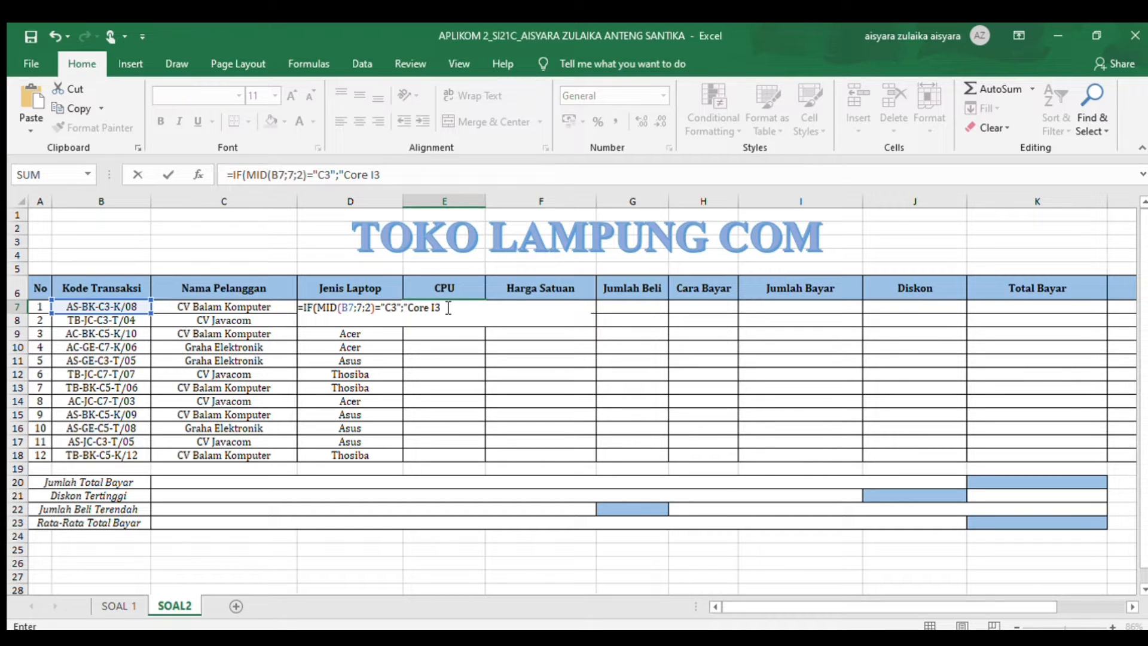
Step: Add a nested IF to E7's formula that tests MID(B7;7;2)="C5"
text(")
text(;If)
text(F)
text(()
text(lefr)
text(t)
text(()
key(BackSpace)
key(BackSpace)
key(BackSpace)
key(BackSpace)
key(BackSpace)
text(mid(B7)
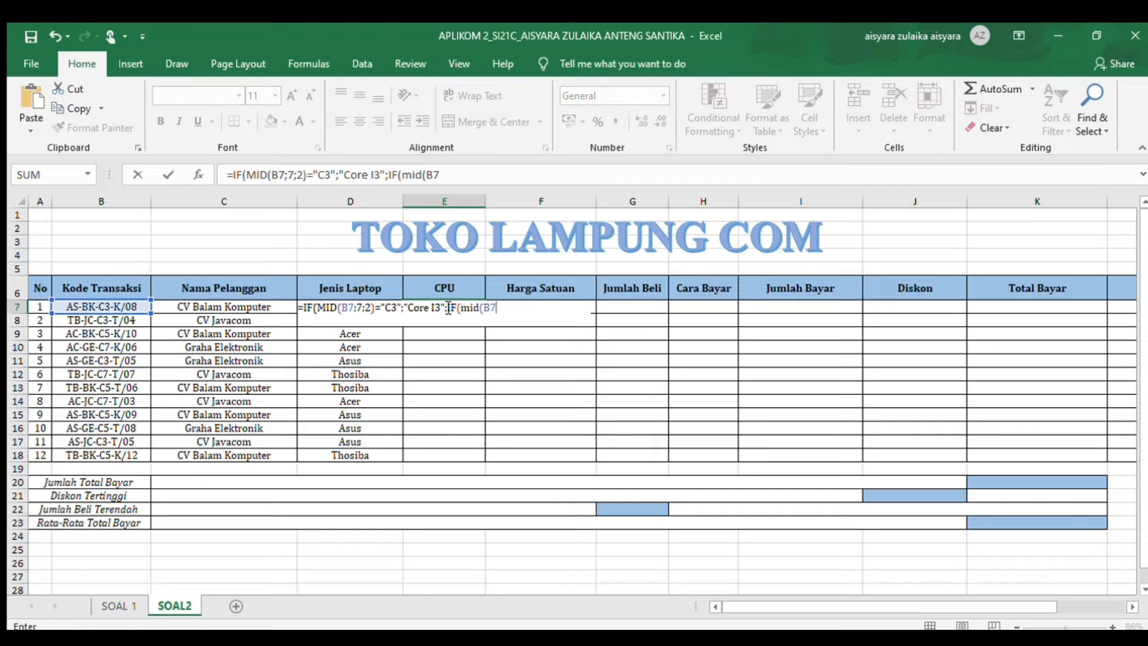
text(;7;2)="C5";)
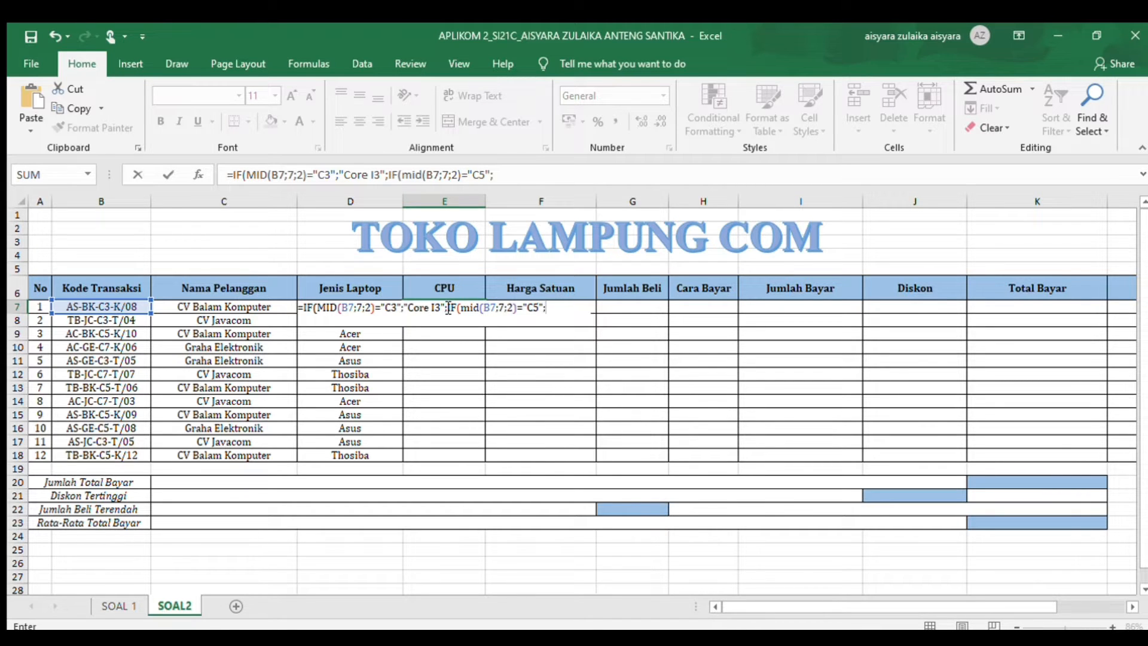
Step: Add Core I5 as the true result of E7's nested IF and try to commit the formula
text(Core I5)
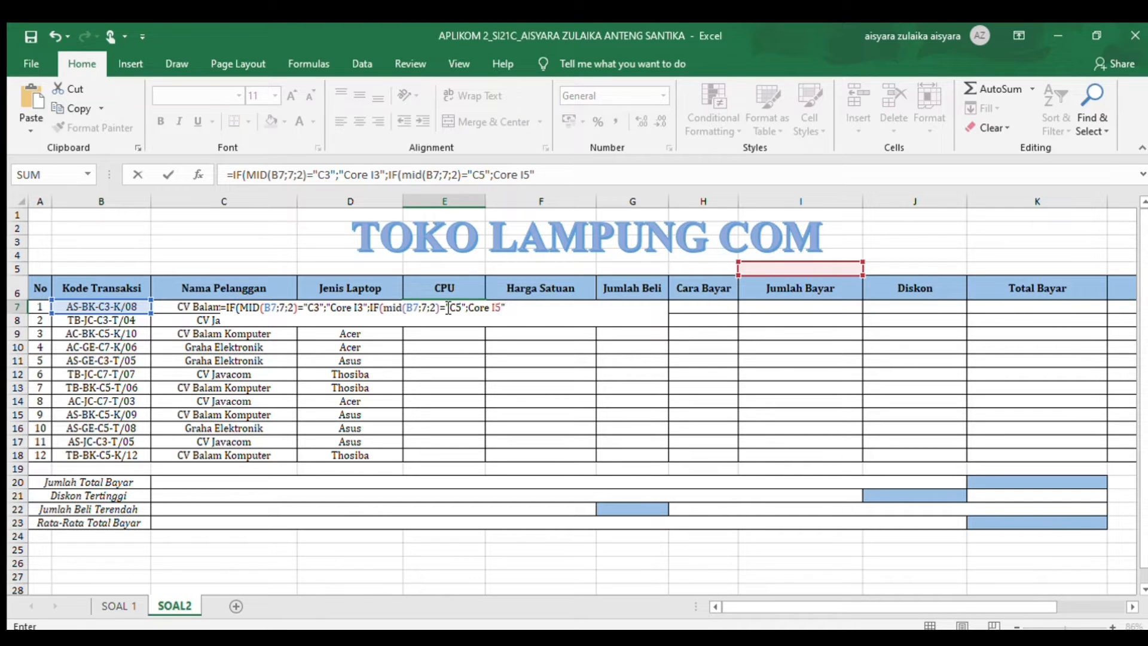
key(Return)
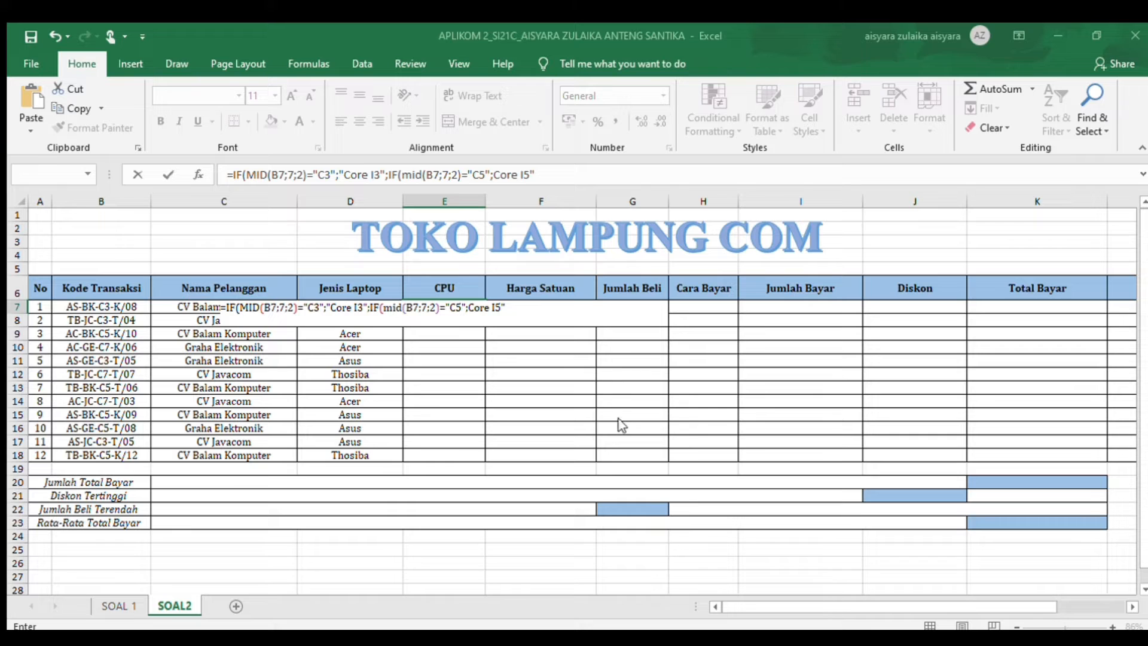
click(784, 264)
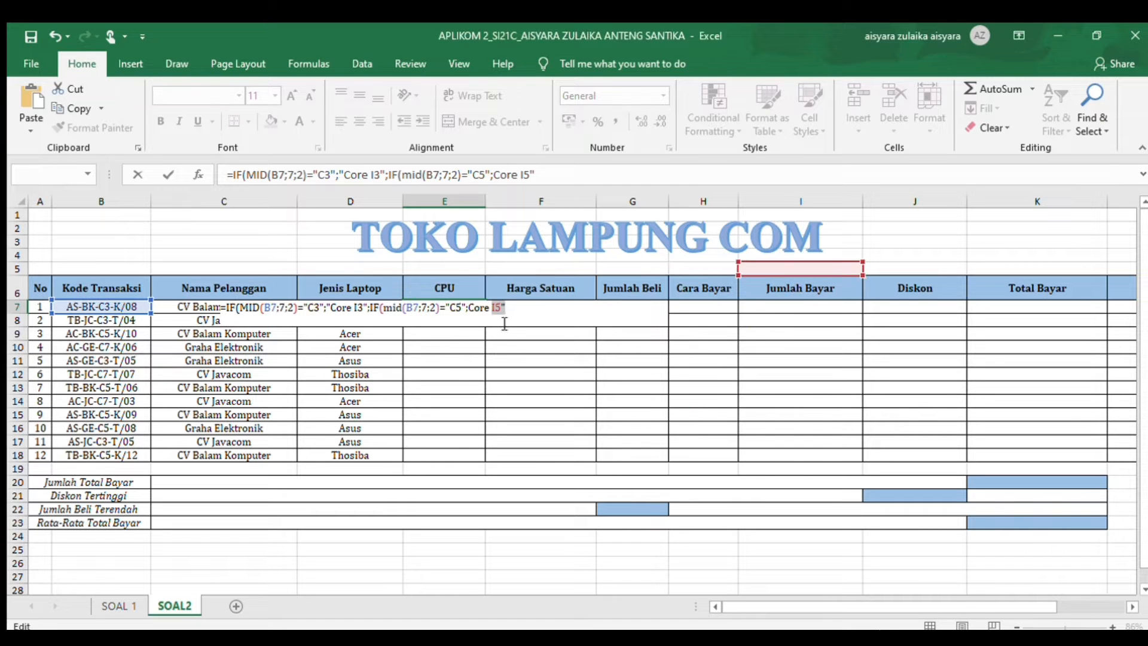
Step: Remove the spaces from E7's two result texts so they read CoreI3 and CoreI5
click(504, 315)
key(BackSpace)
key(BackSpace)
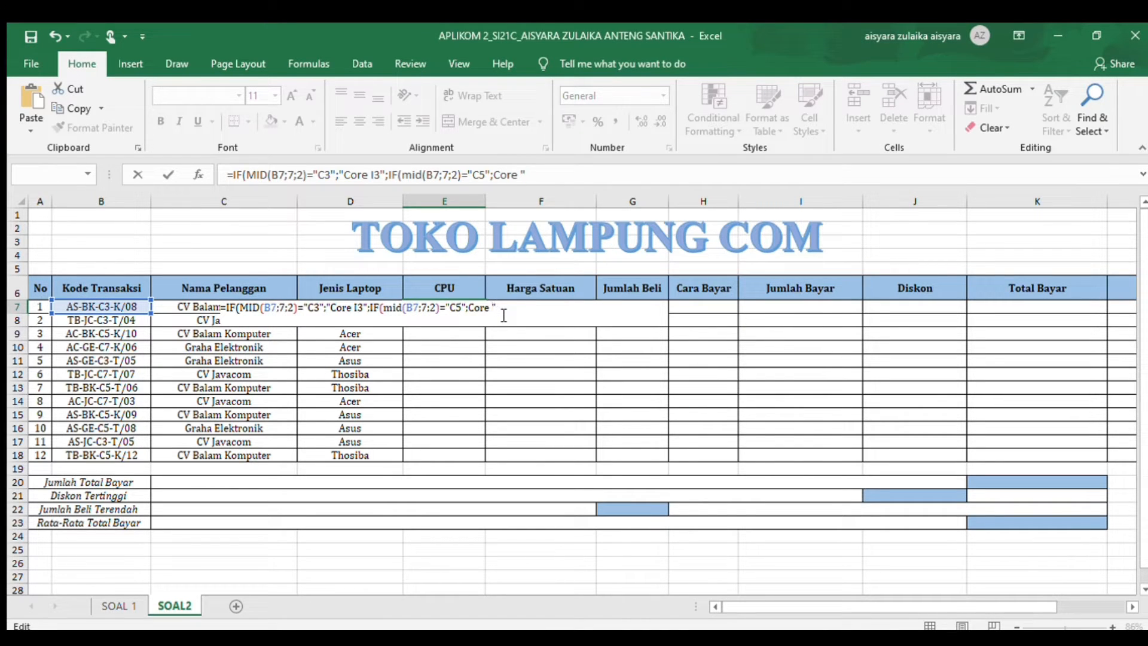
text(I5)
key(Left)
key(Left)
key(Left)
key(Left)
key(Left)
key(Left)
key(Left)
key(Left)
key(Left)
key(Left)
key(Left)
key(Left)
key(Left)
key(Left)
key(Left)
key(Left)
key(BackSpace)
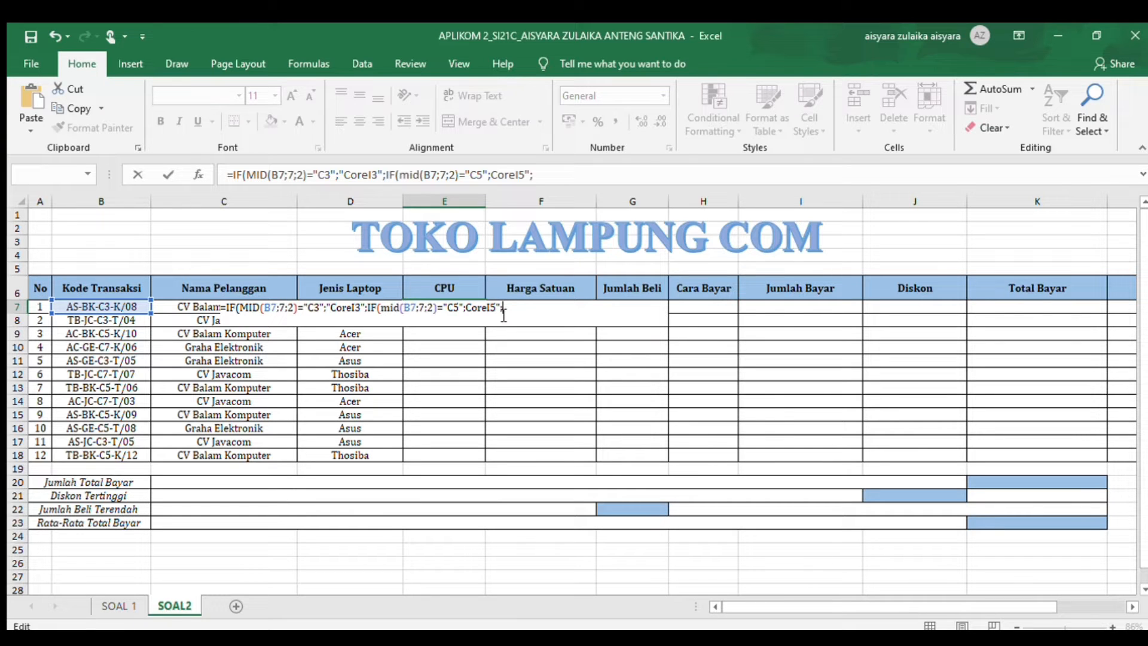
Step: Add "CoreI7" as the otherwise result in E7's nested IF and close both functions
text(CoreI72)
key(BackSpace)
key(BackSpace)
text(7")))
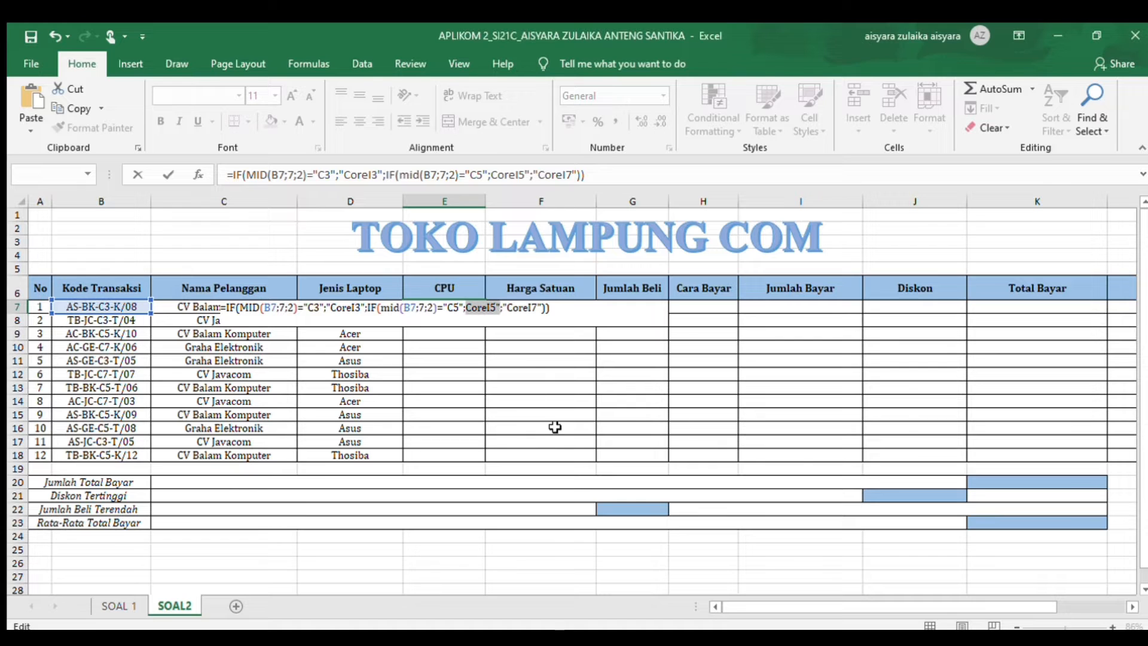
Step: Insert the missing opening quote before CoreI5 in E7's formula and fill the formula down through E18
text(")
key(Return)
click(477, 306)
drag(484, 313, 475, 457)
Step: Begin the Harga Satuan formula in F7 with an IF and AND on D7 "Asus" and E7 "CoreI3" that returns 4500000
click(523, 311)
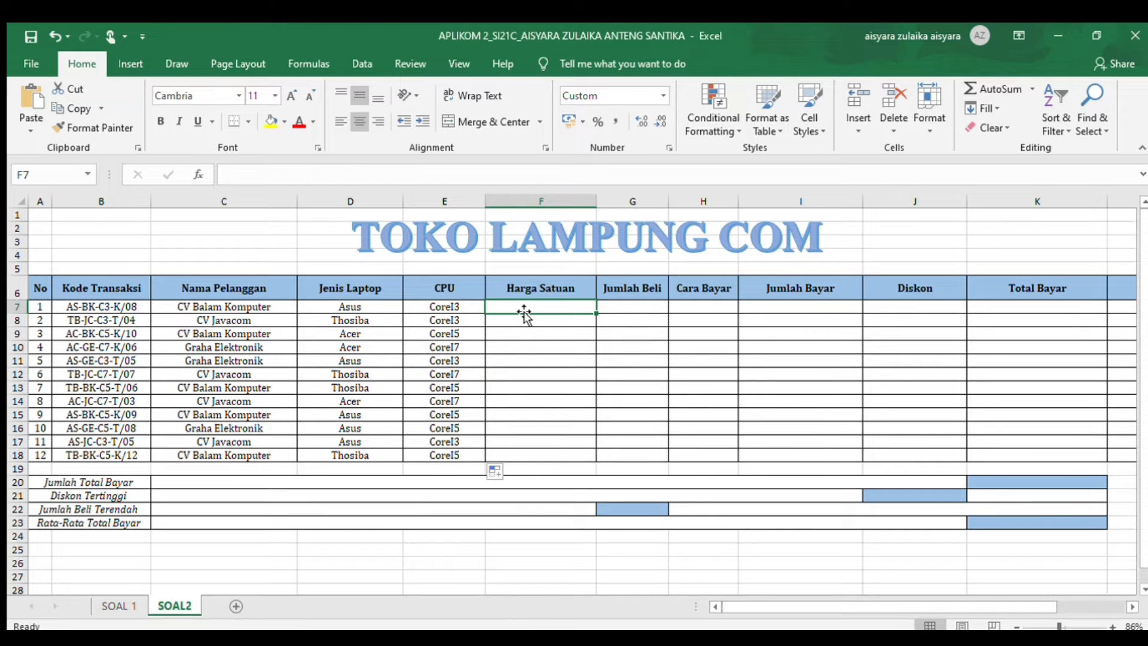
text(=if)
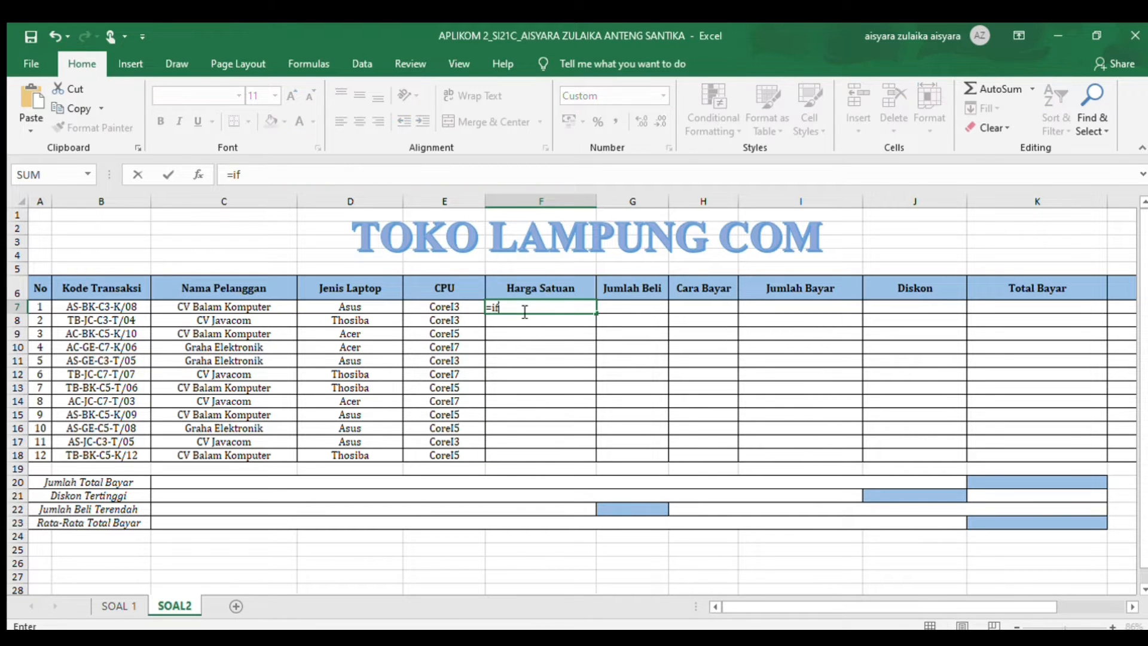
text((and(D&)
key(BackSpace)
text(7)
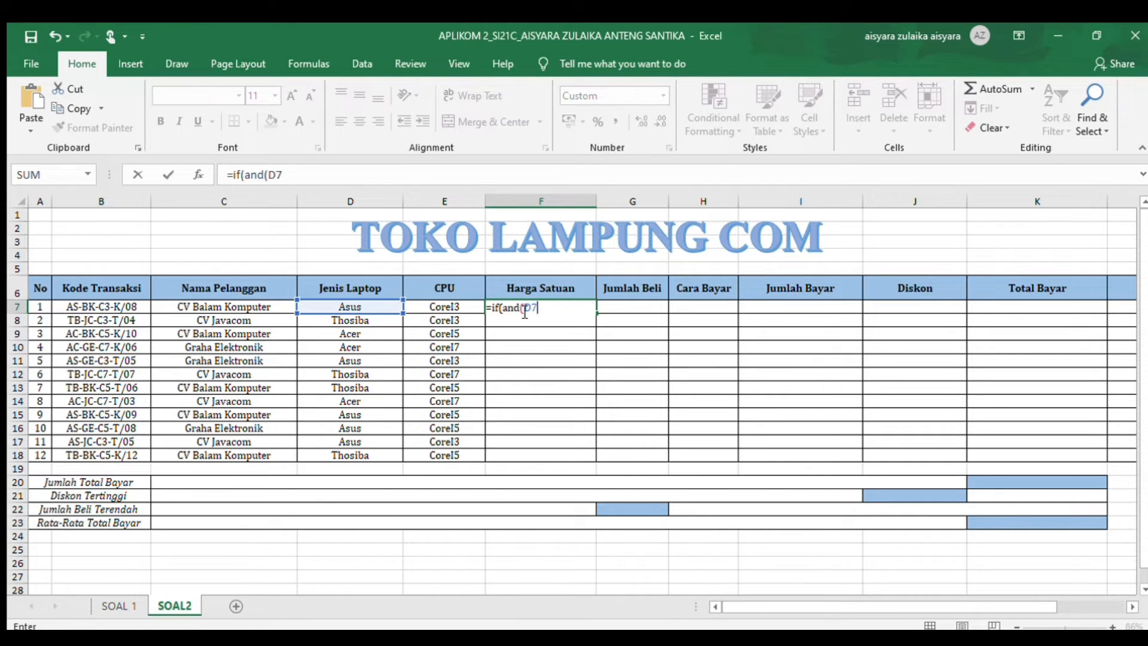
text(="Asus";E7)
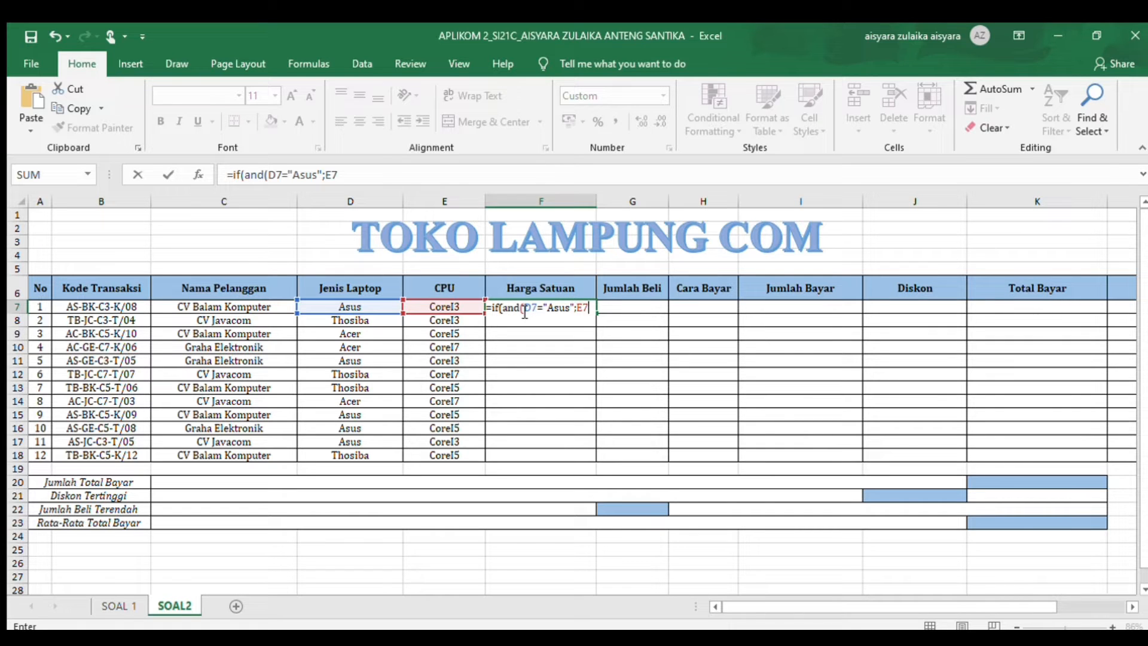
text(")
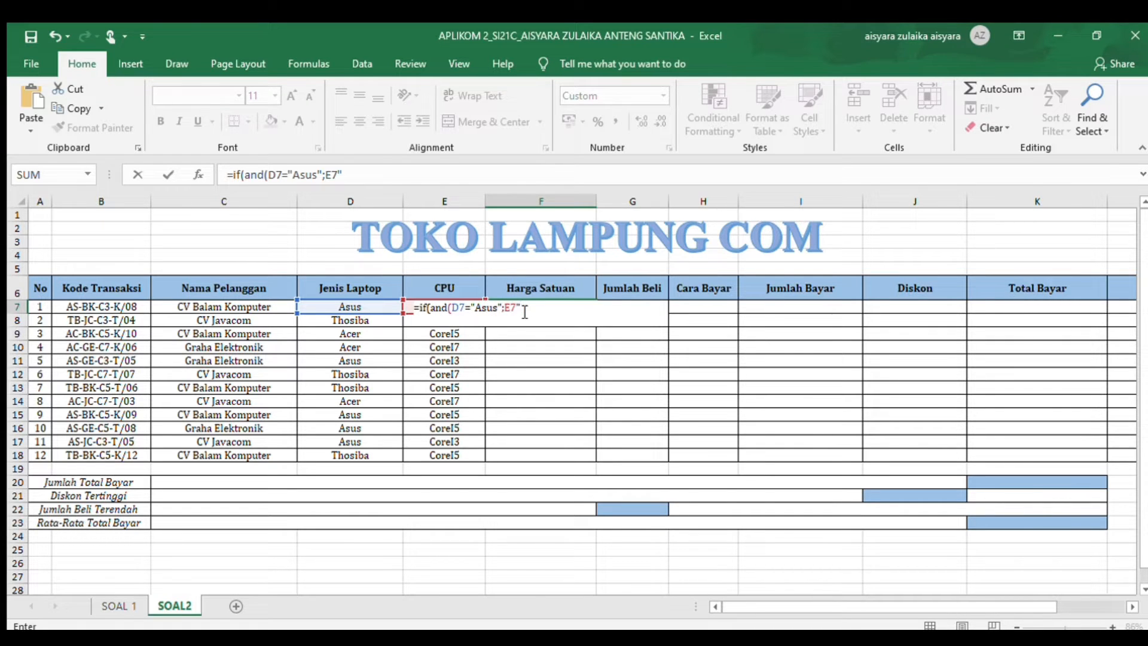
text(CoreI3");4500000;)
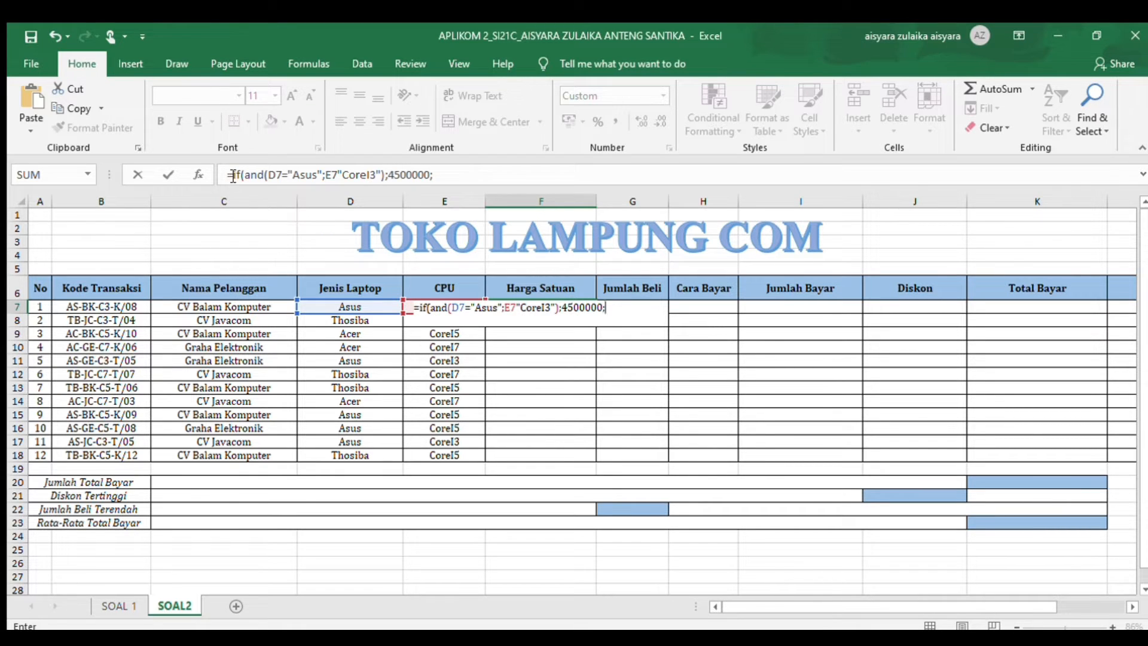
Step: Duplicate the Asus IF condition in F7's formula and change the copy to CoreI5 with 6750000
drag(233, 177, 436, 186)
key(ctrl+c)
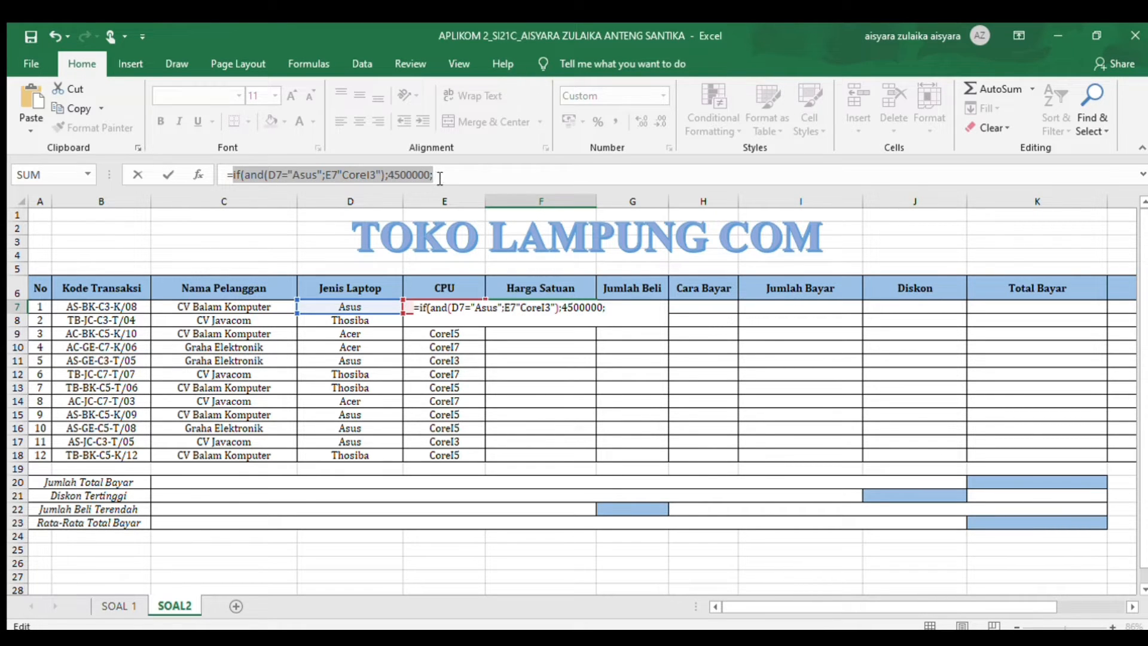
click(440, 180)
key(ctrl+v)
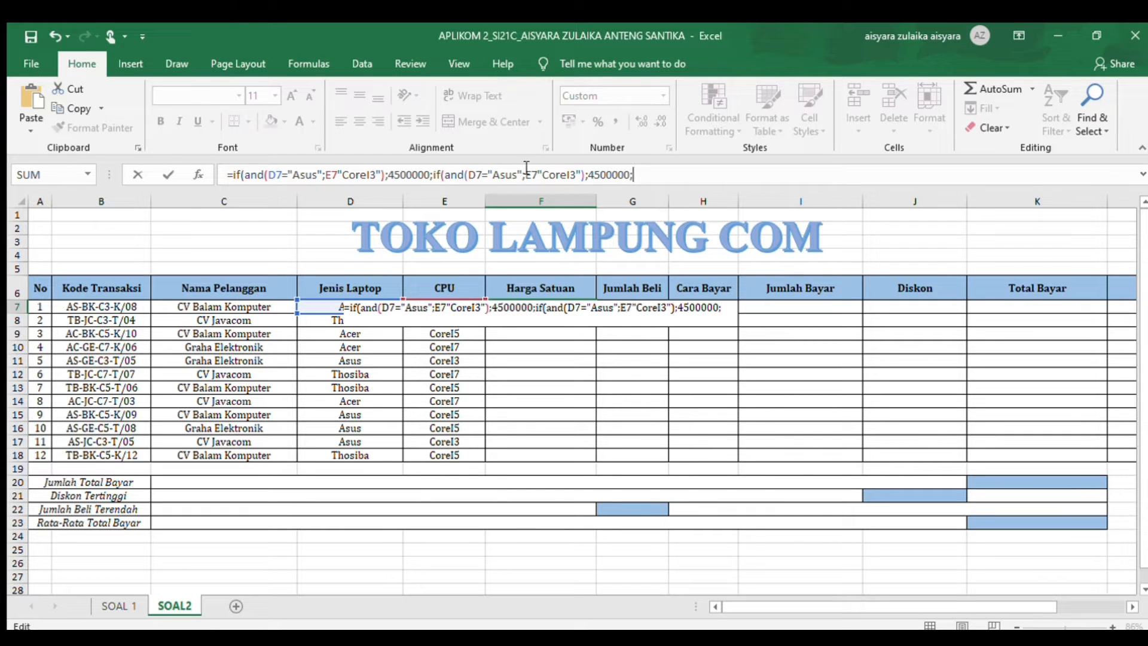
click(578, 177)
key(BackSpace)
text(5)
key(Right)
key(Right)
key(Right)
key(Right)
key(Right)
key(BackSpace)
key(BackSpace)
key(BackSpace)
text(675)
Step: Append a third copy of the Asus condition to F7's formula and change it to CoreI7 with 10125000
key(Right)
key(Right)
key(Right)
key(ctrl+v)
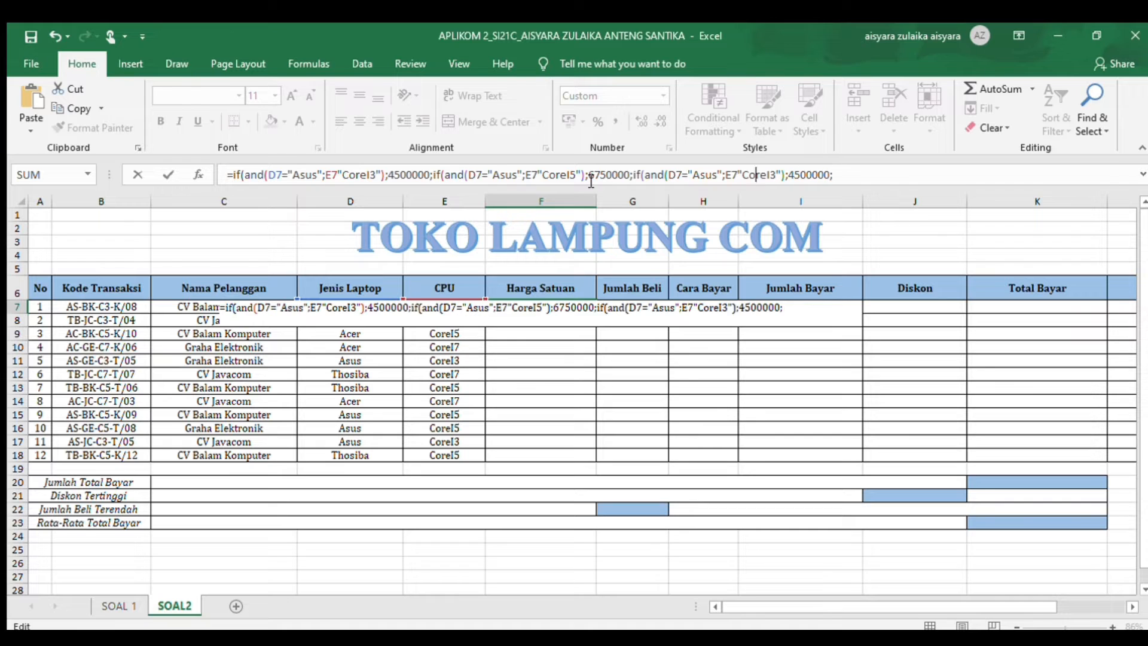
key(Right)
key(Right)
key(Right)
key(Delete)
text(7)
key(BackSpace)
key(BackSpace)
key(BackSpace)
key(BackSpace)
text(10125)
Step: Append another copy of the condition to F7's formula and change it to "Acer" with CoreI3 returning 3400000
key(ctrl+v)
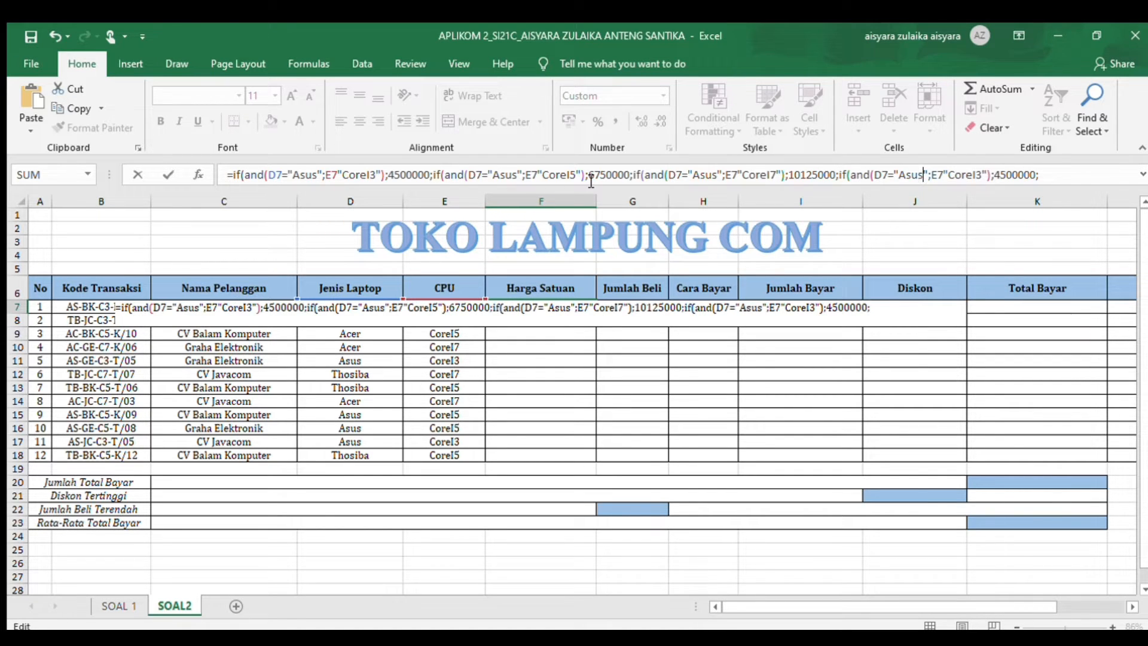
key(BackSpace)
key(BackSpace)
key(BackSpace)
text(cer)
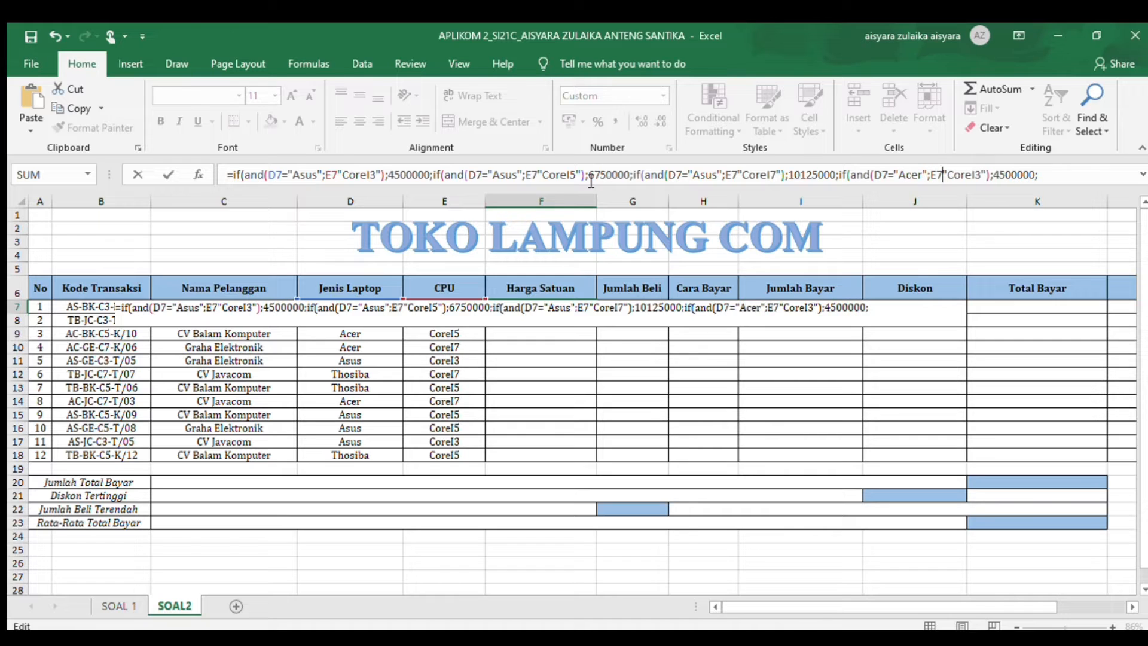
key(Right)
key(Right)
key(Right)
key(Right)
key(Right)
key(Right)
key(Right)
key(Right)
key(Right)
key(Right)
key(BackSpace)
key(BackSpace)
text(34)
Step: Duplicate the Acer condition at the end of F7's formula and change the copy to CoreI5 with 5100000
drag(1041, 175, 842, 180)
key(ctrl+c)
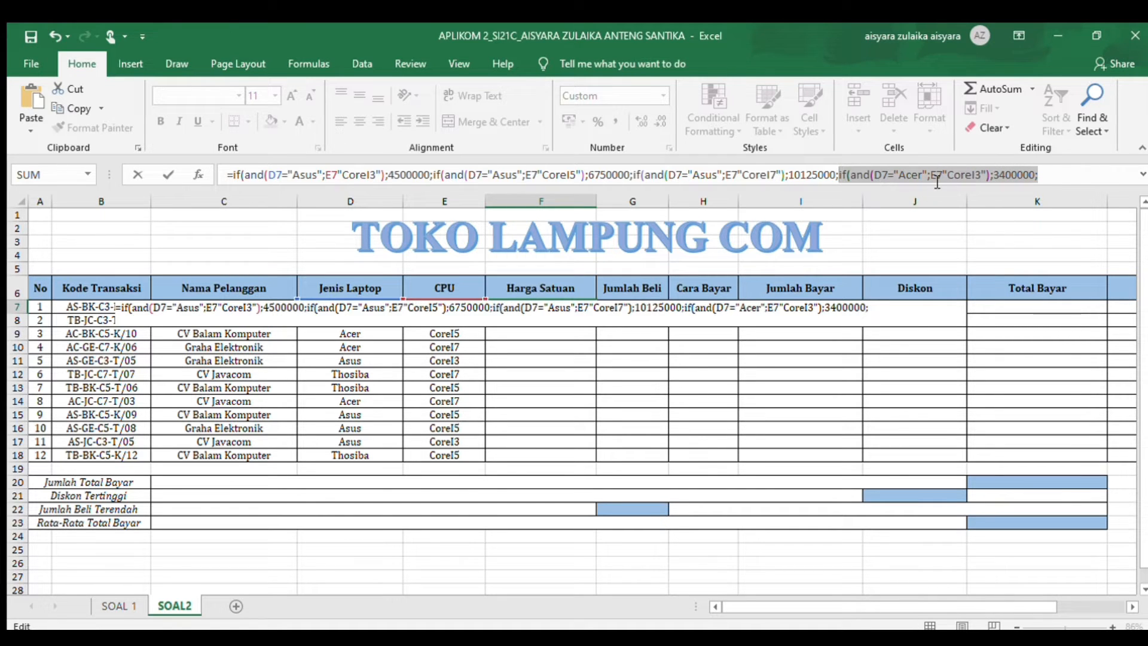
click(1050, 174)
key(ctrl+v)
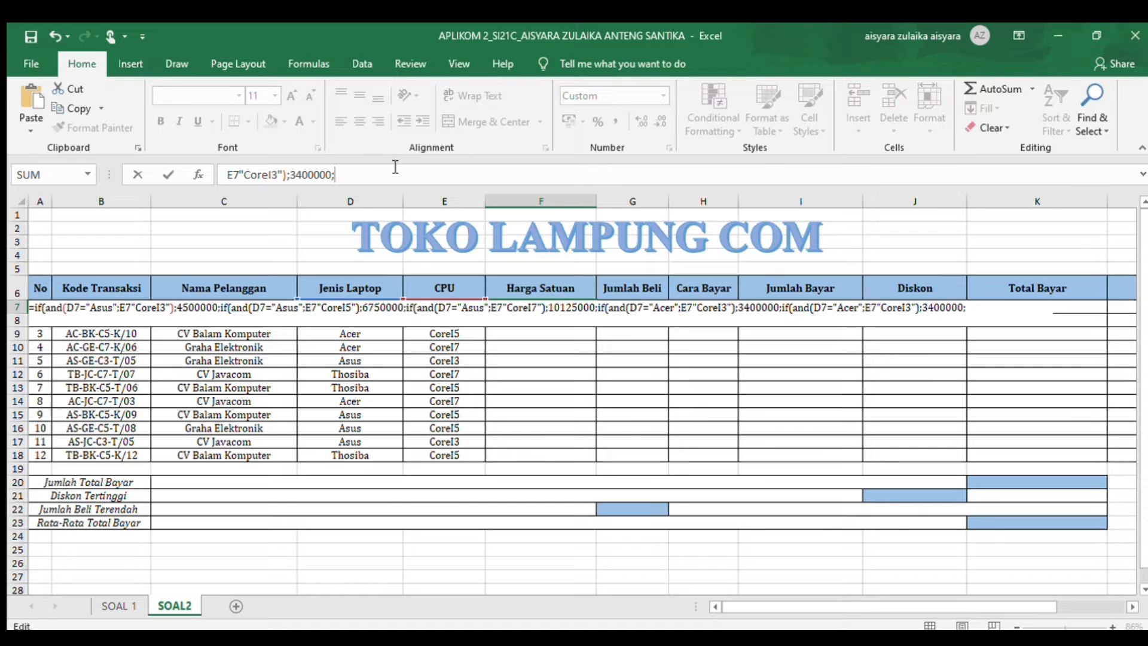
click(280, 178)
key(BackSpace)
text(5)
key(BackSpace)
key(BackSpace)
text(51)
Step: Append another copy of the Acer condition to F7's formula and change it to CoreI7 with 7650000
key(End)
key(ctrl+v)
key(Left)
key(Left)
key(Left)
key(Left)
key(Left)
key(Left)
key(Left)
key(Left)
key(Left)
key(Left)
key(Left)
key(Left)
key(Left)
key(Left)
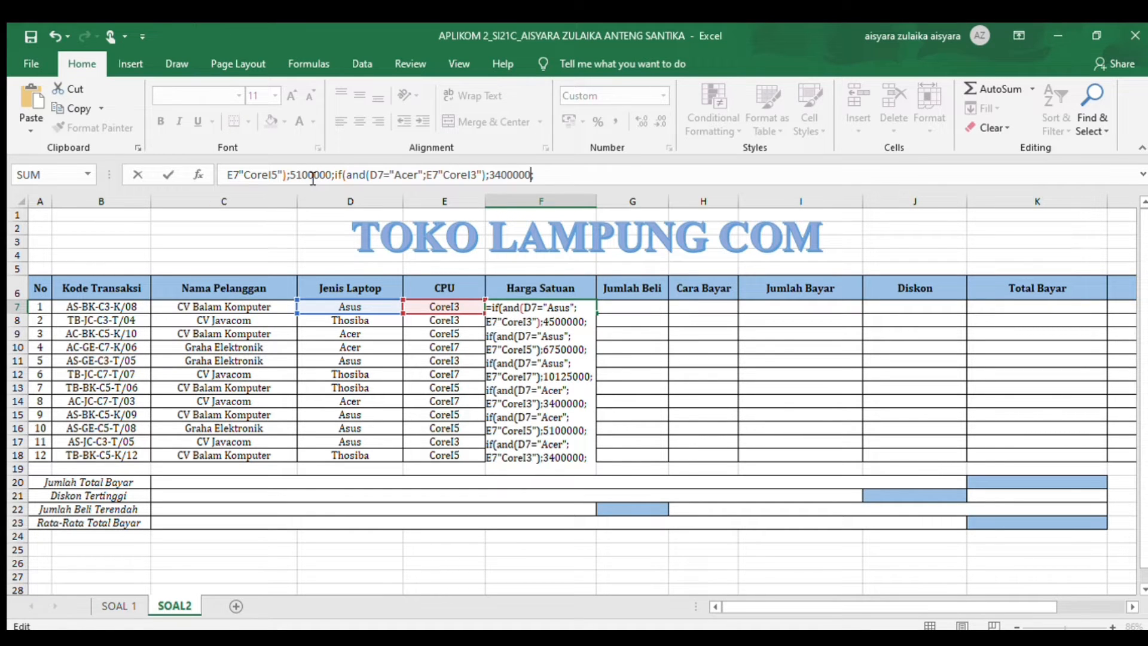
key(BackSpace)
text(5)
key(BackSpace)
text(7)
key(Right)
key(Right)
key(Right)
key(Right)
key(Right)
key(Right)
key(Right)
key(Right)
key(Right)
key(Right)
key(Right)
key(Left)
key(Left)
key(Left)
key(Left)
key(Left)
key(Left)
key(BackSpace)
key(BackSpace)
key(Delete)
text(765)
key(Right)
Step: Append the Acer CoreI3 condition again in F7's formula and change the copy to "Thosiba" returning 3800000
key(ctrl+v)
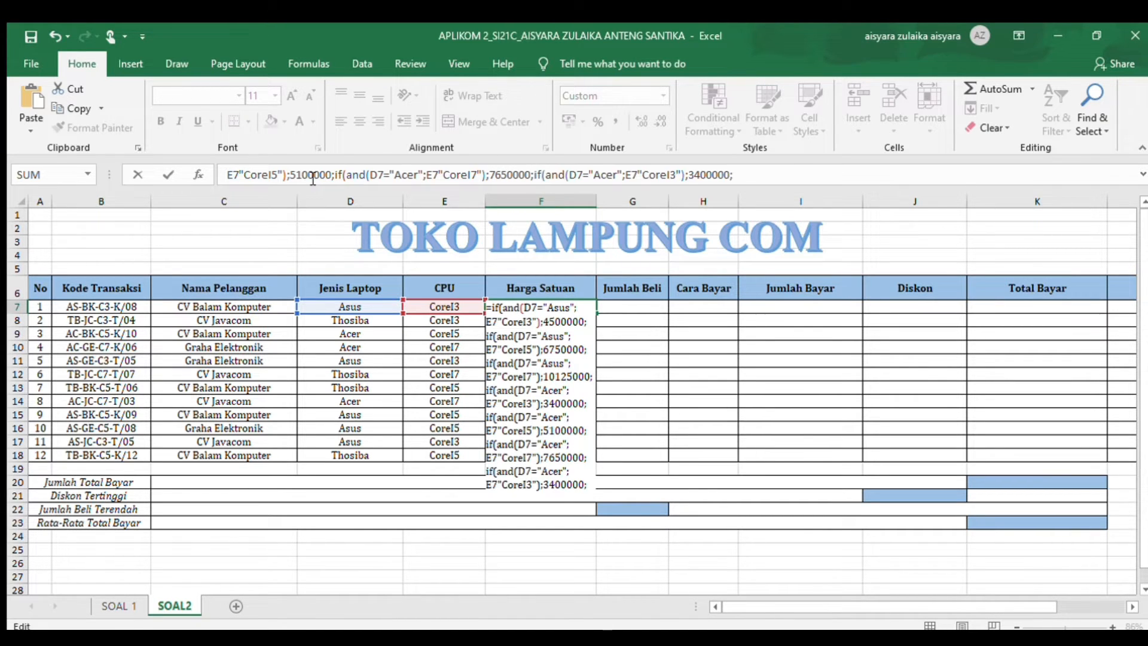
click(617, 175)
key(BackSpace)
key(BackSpace)
key(BackSpace)
key(BackSpace)
text(T)
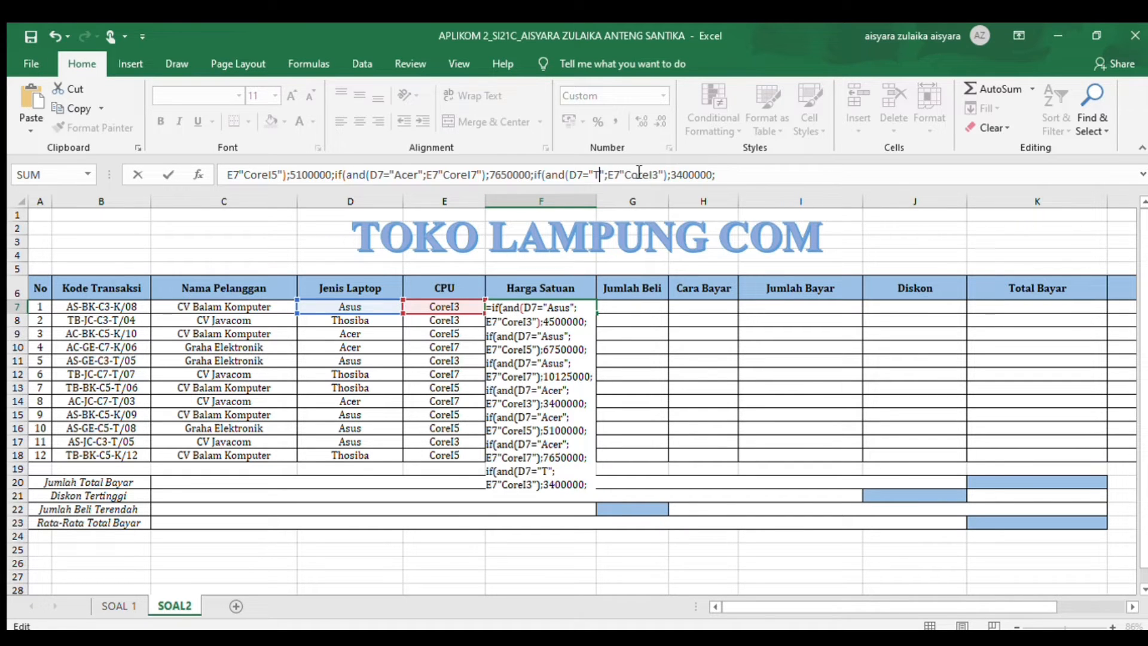
text(hosiba)
key(Right)
key(Right)
key(Right)
key(Right)
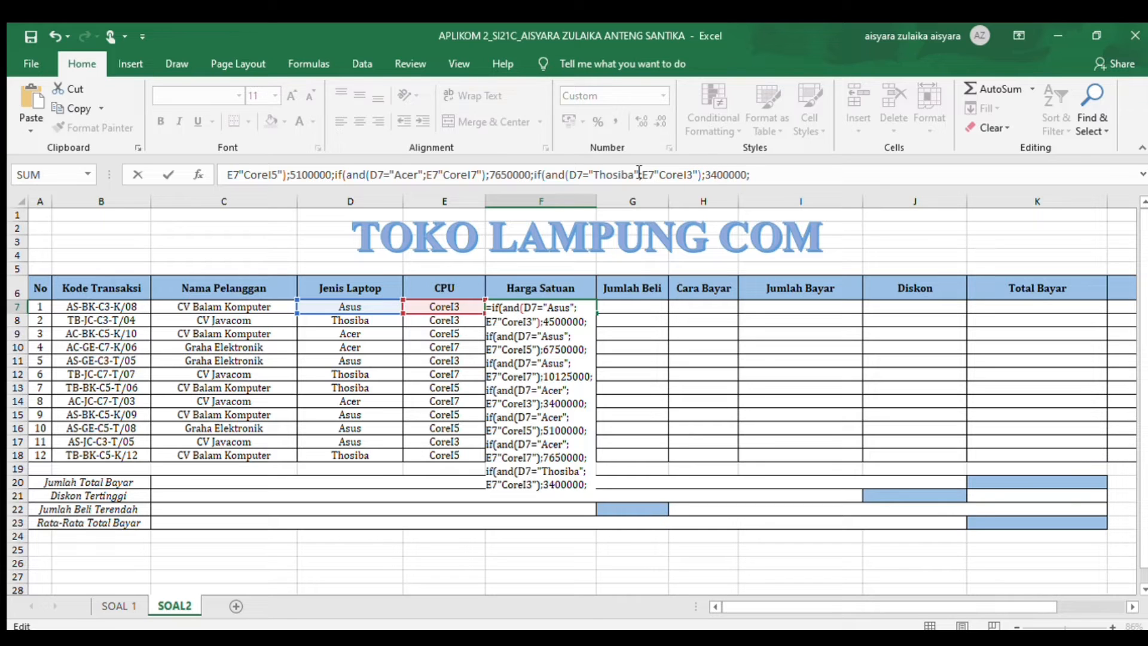
key(Delete)
text(8)
key(Right)
Step: Append one more copy of the Acer CoreI3 condition to F7's formula and change its laptop type to "Thosiba"
key(ctrl+v)
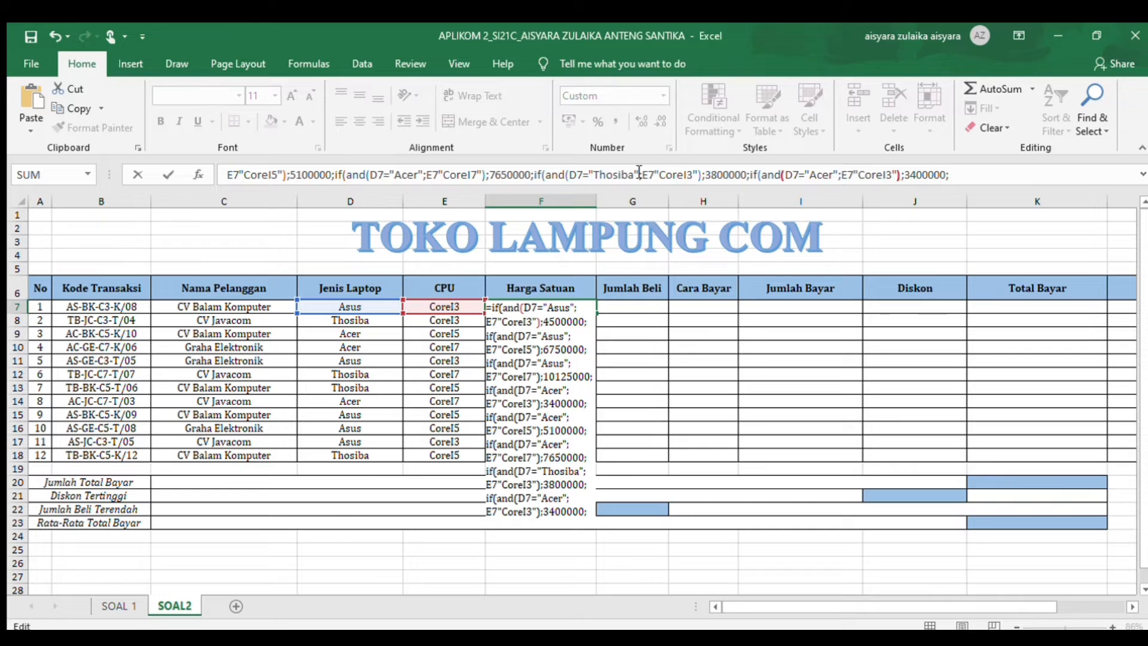
key(Left)
key(Left)
key(Left)
key(Left)
key(Left)
key(Left)
key(Left)
key(Left)
key(Left)
key(Left)
key(Left)
key(BackSpace)
key(BackSpace)
key(BackSpace)
key(BackSpace)
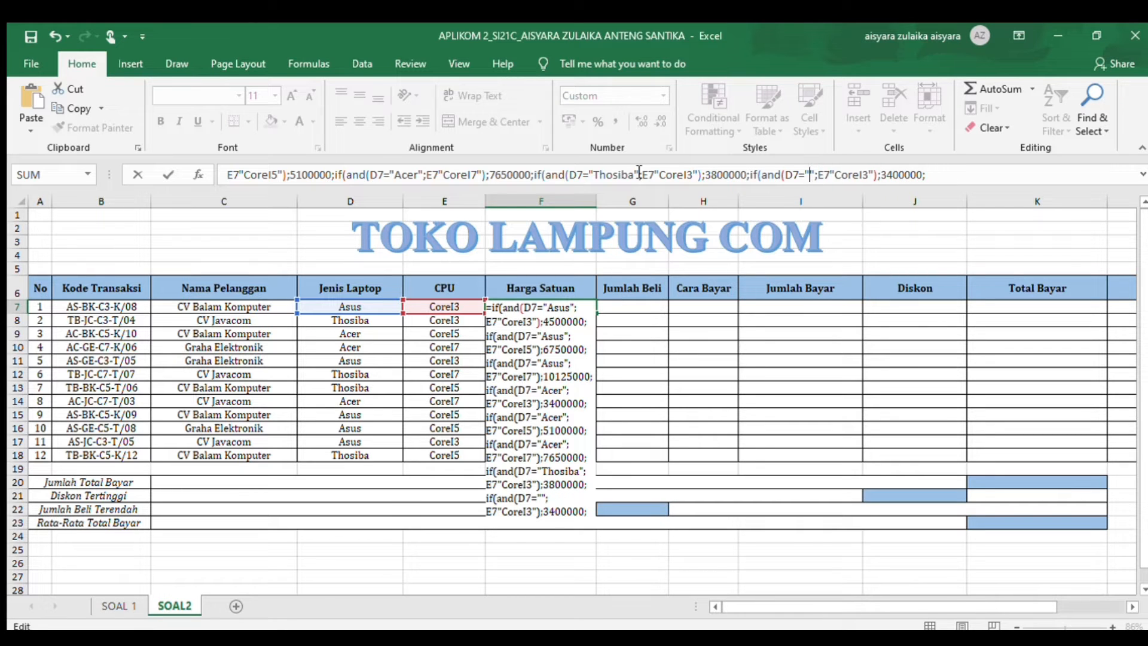
text(Thosiba)
Step: Change the last Thosiba condition in F7's formula to CoreI5 returning 5700000
key(Right)
key(Right)
key(Right)
key(Right)
key(Right)
key(Right)
key(Right)
key(Right)
key(Right)
key(Right)
key(Right)
key(Right)
key(Right)
key(Right)
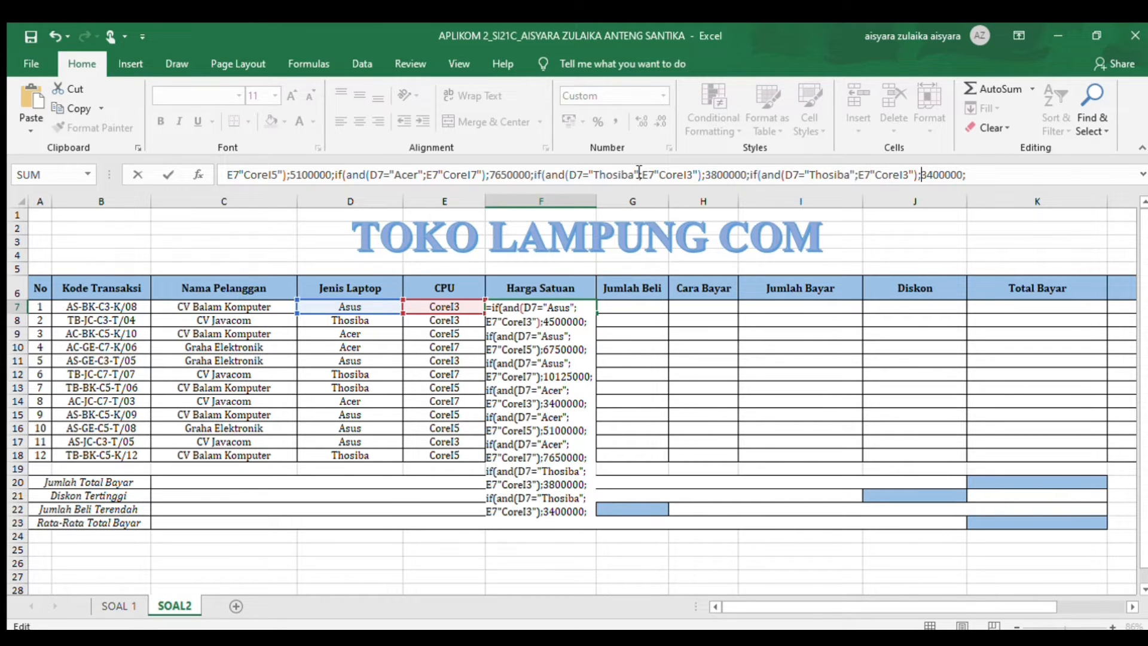
key(BackSpace)
text(5)
key(Right)
key(Right)
key(Right)
key(Right)
key(BackSpace)
key(BackSpace)
text(57)
key(Right)
key(Right)
key(Right)
key(Right)
key(Right)
key(Right)
Step: Add 5700000 as the final fallback value, close all the nested IFs with eight parentheses, and try to enter F7's formula
text(5700000))
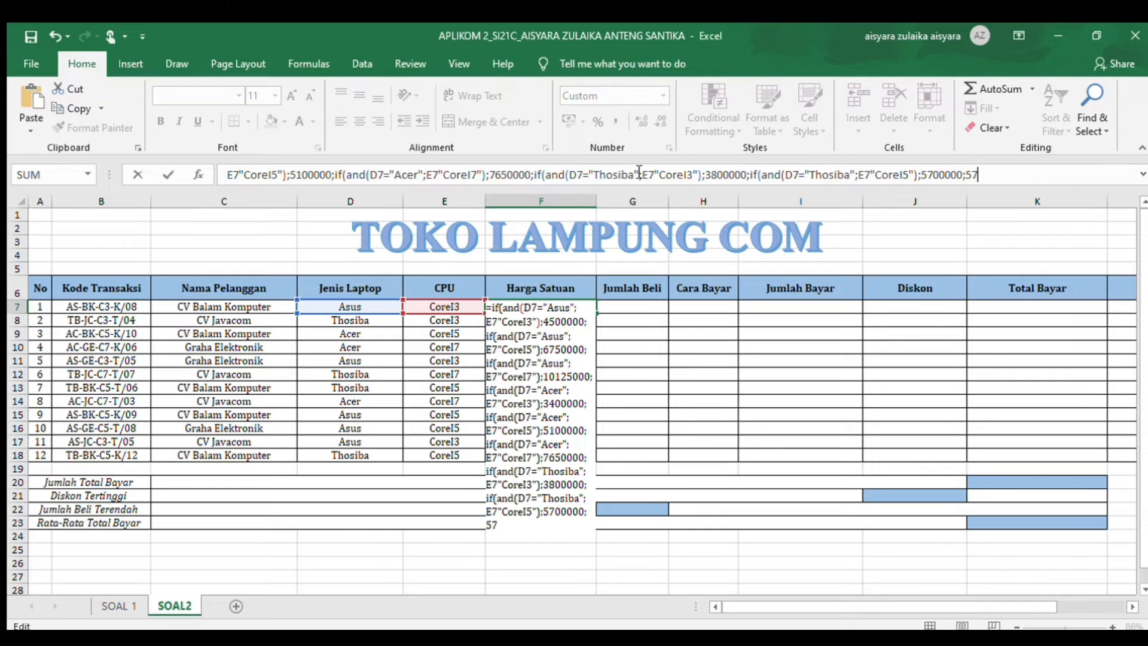
text())))))))
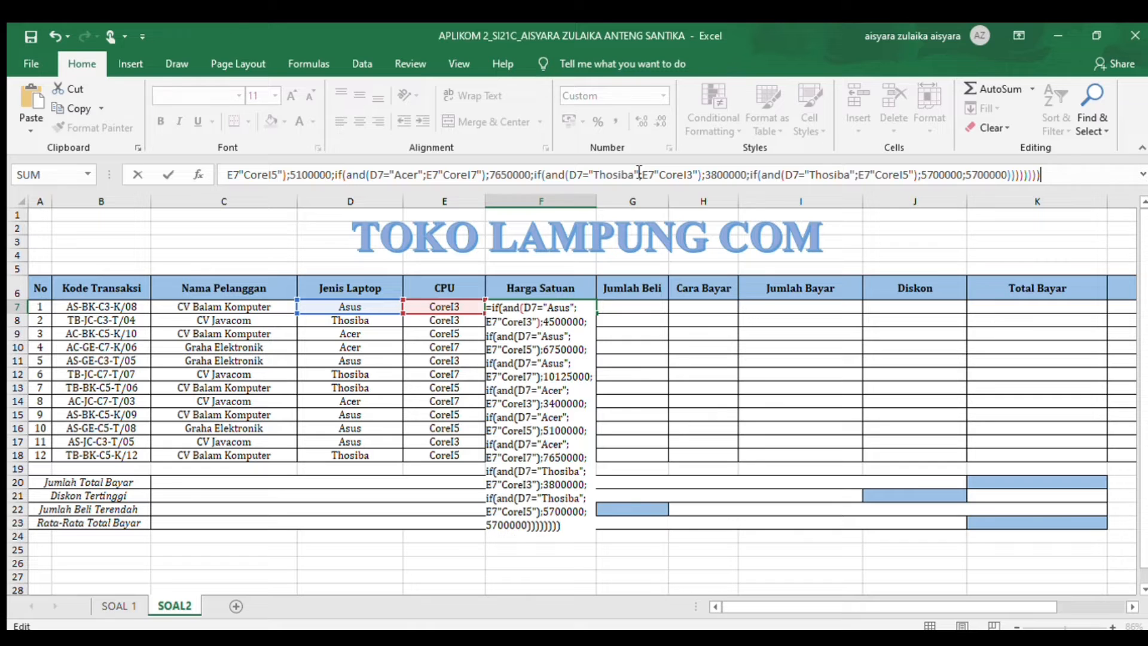
key(Return)
click(540, 420)
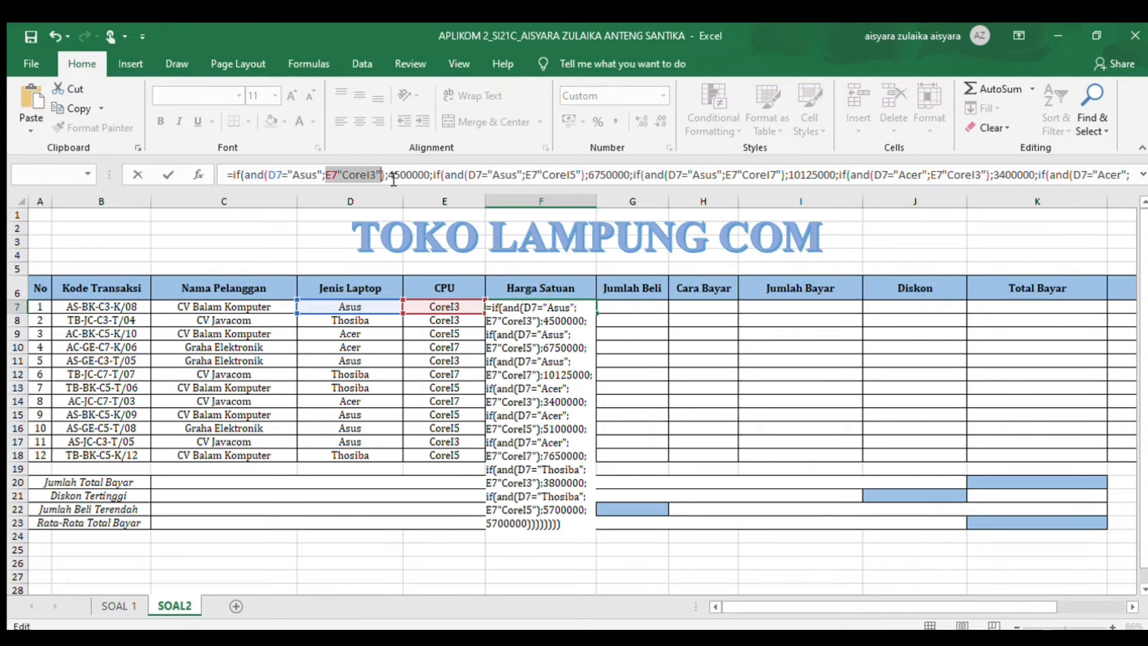
Step: Insert an equals sign before "CoreI3" and CoreI5 in the first two Asus conditions and try to enter F7's formula
click(339, 176)
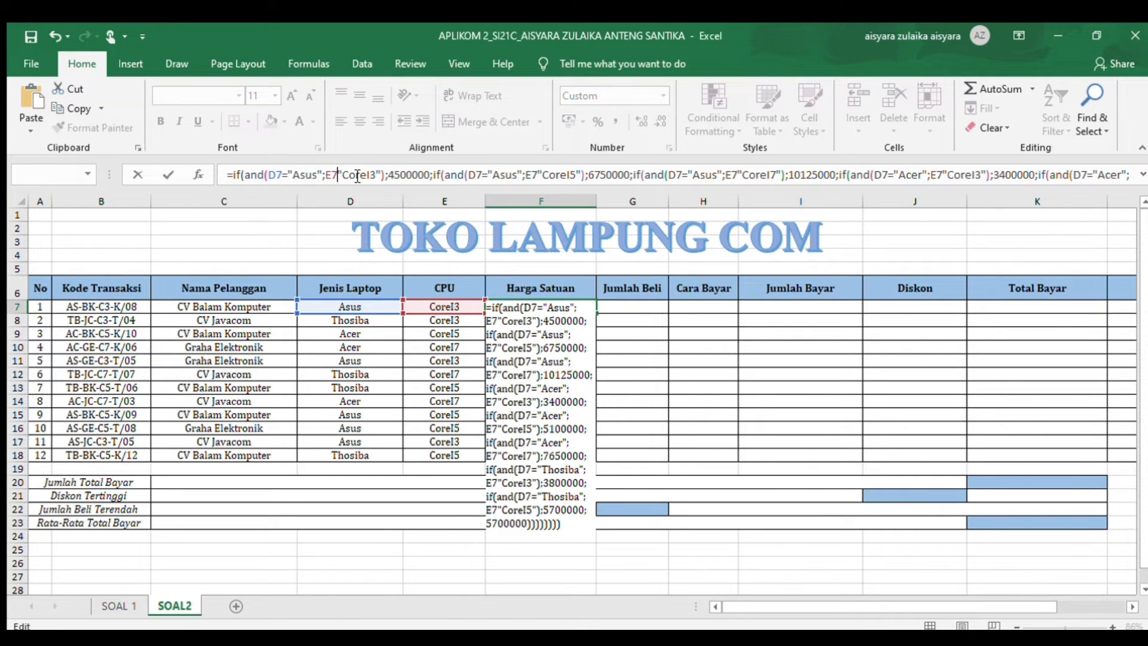
text(=)
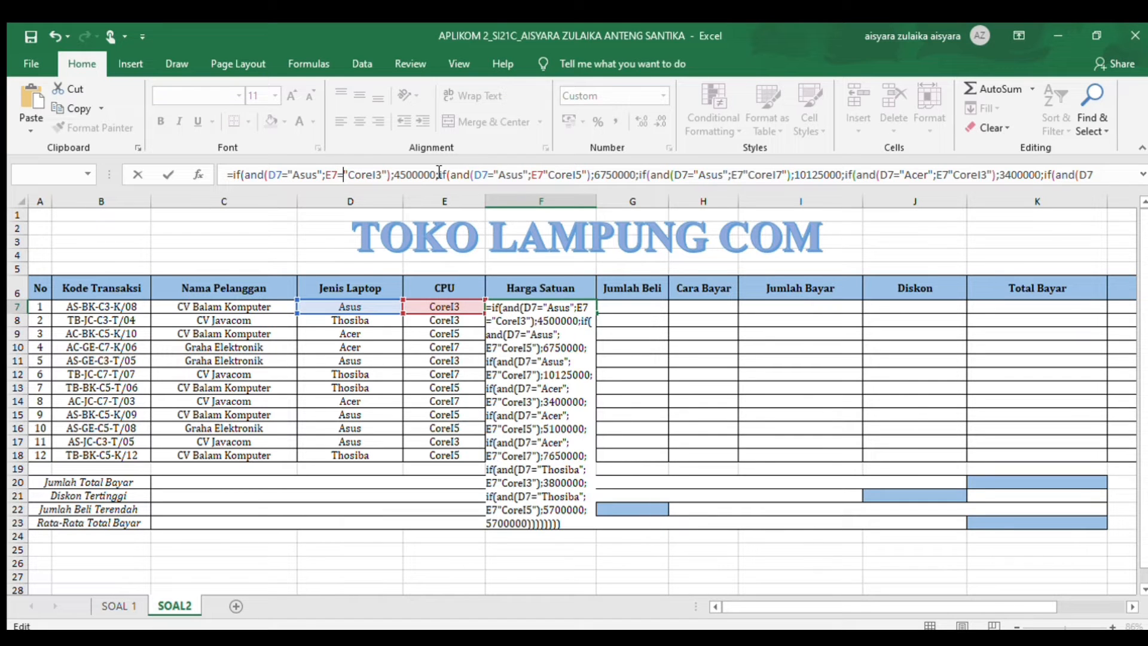
click(553, 177)
text(=)
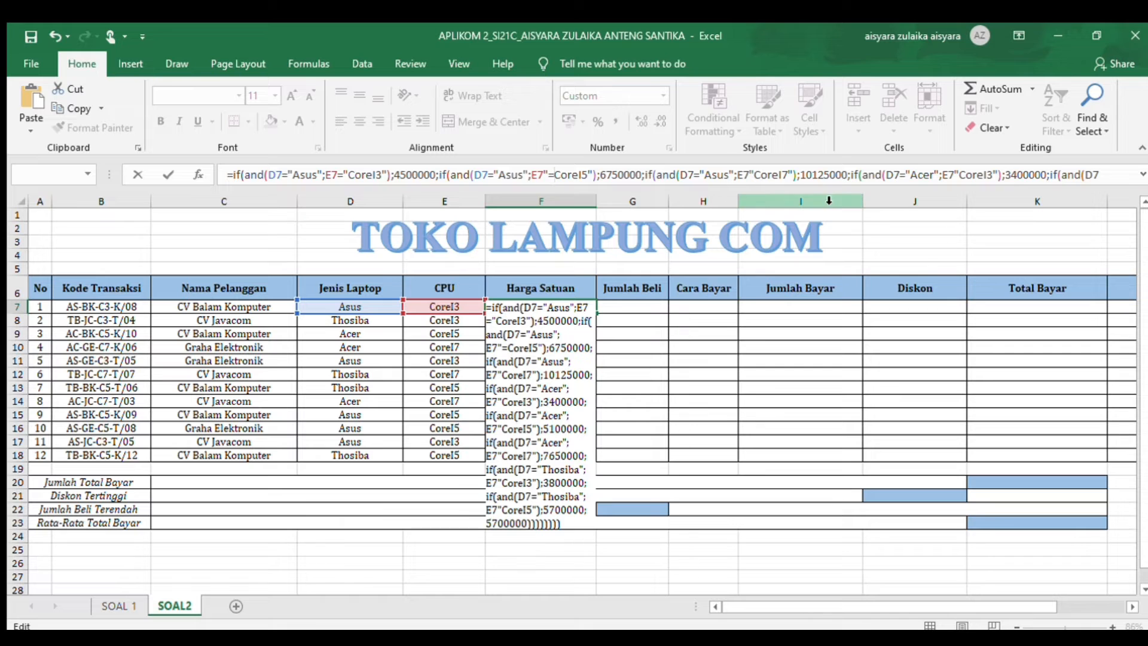
key(Return)
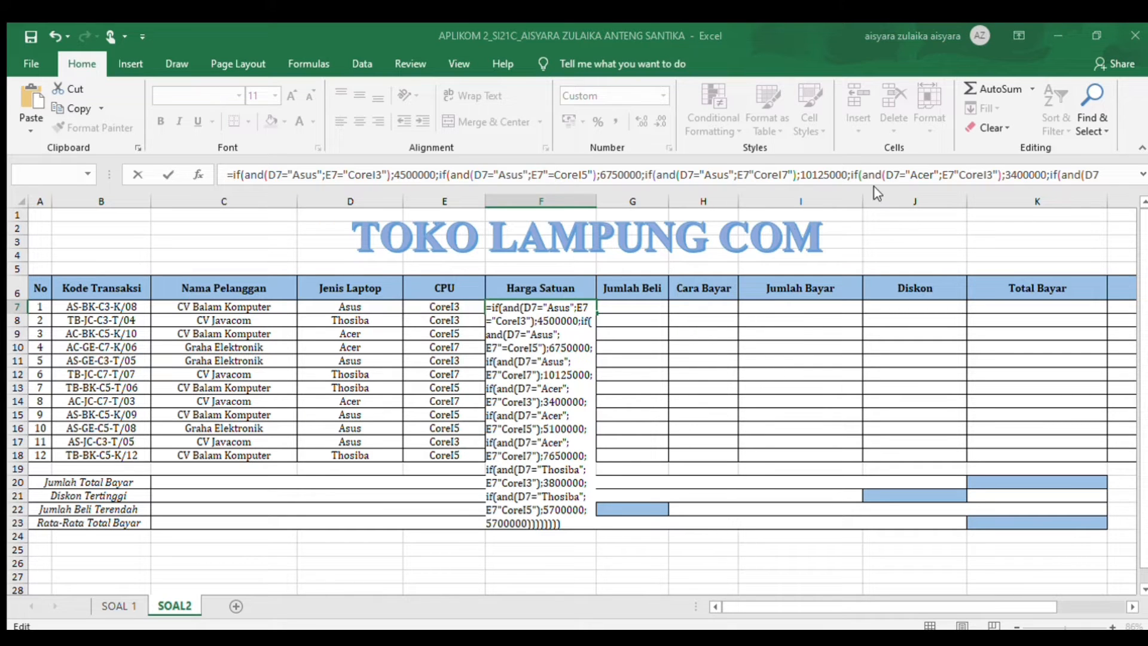
click(555, 418)
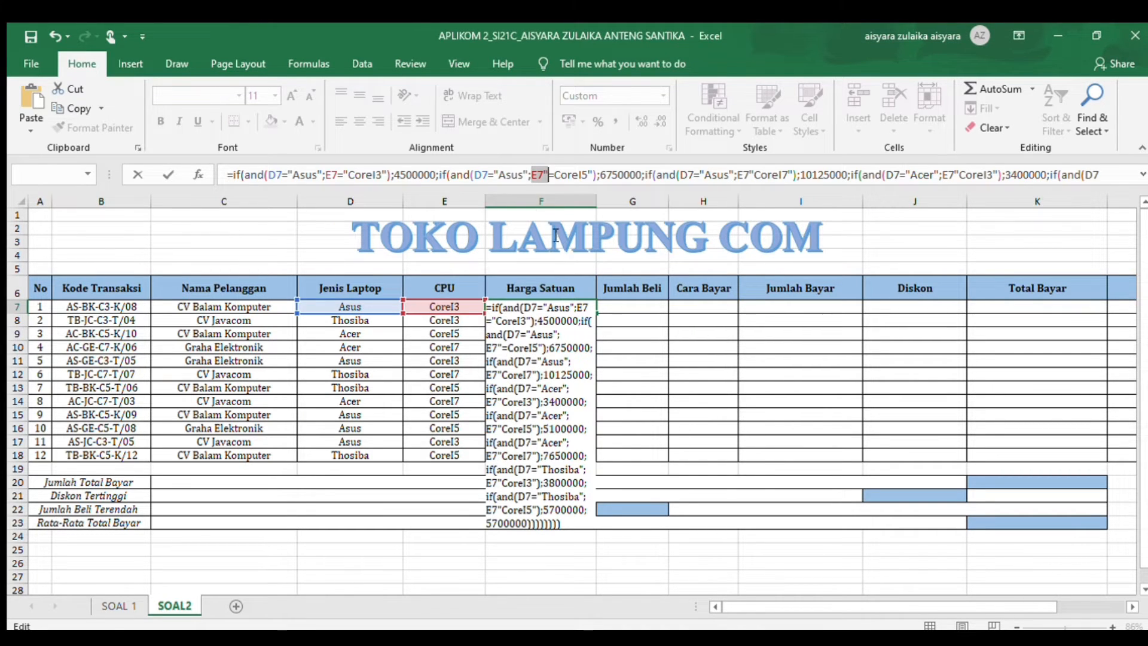
Step: Add a quotation mark before E7 in the Asus CoreI5 condition and equals signs before CoreI7 for Asus and CoreI3 for Acer
click(549, 174)
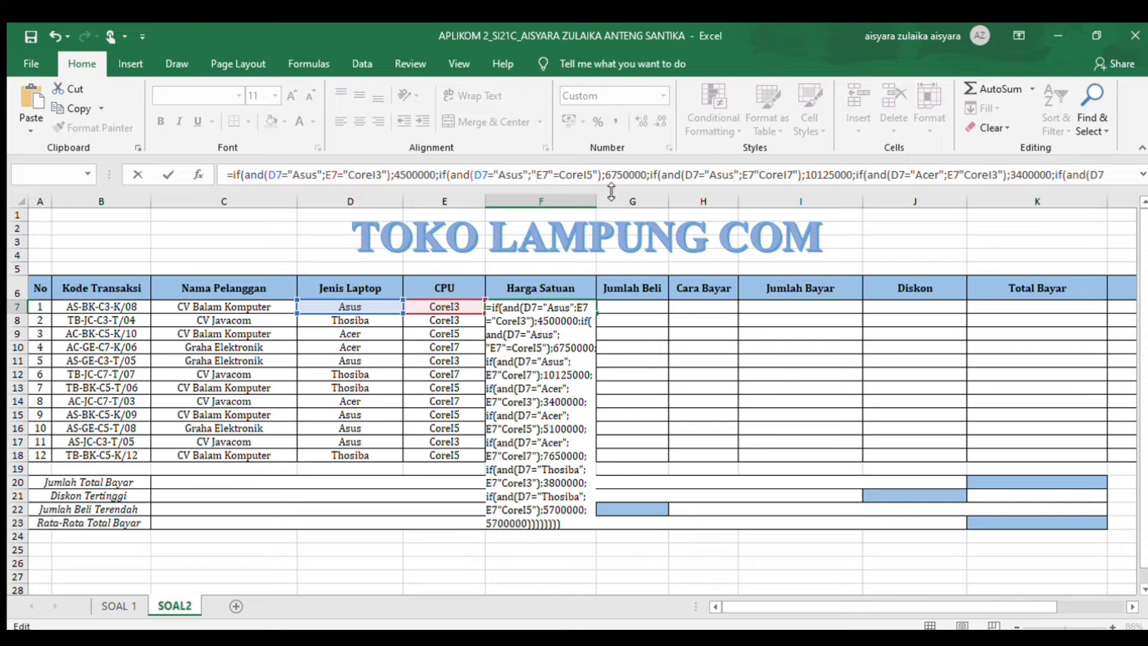
text(")
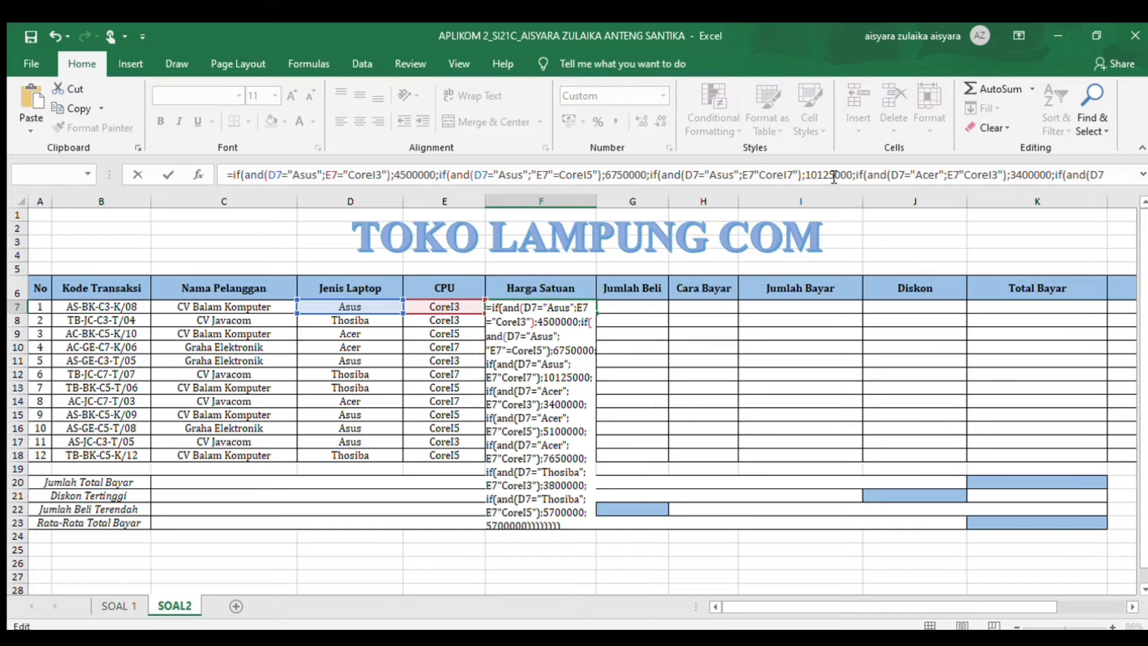
click(759, 175)
text(=)
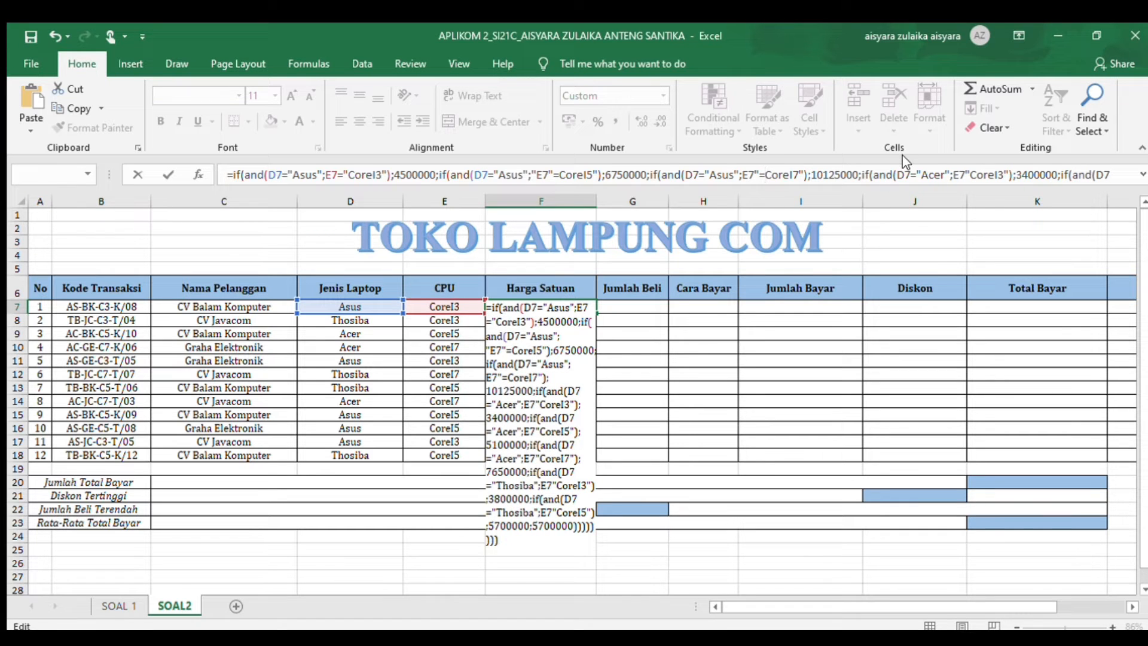
click(971, 176)
text(=)
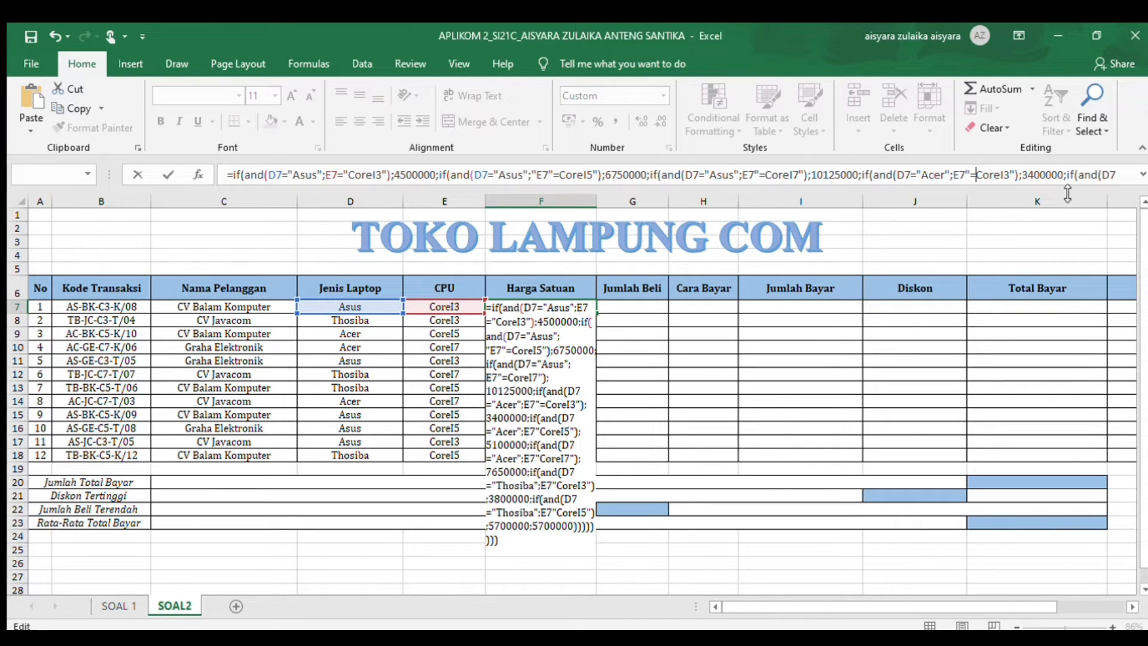
Step: Insert an extra quotation mark after Thosiba in the CoreI3 condition of F7's formula
key(Right)
key(Right)
key(Right)
key(Right)
key(Right)
key(Right)
key(Right)
key(Right)
key(Right)
key(Right)
key(Right)
key(Right)
key(Right)
key(Right)
key(Right)
key(Right)
key(Right)
key(Right)
key(Right)
key(Right)
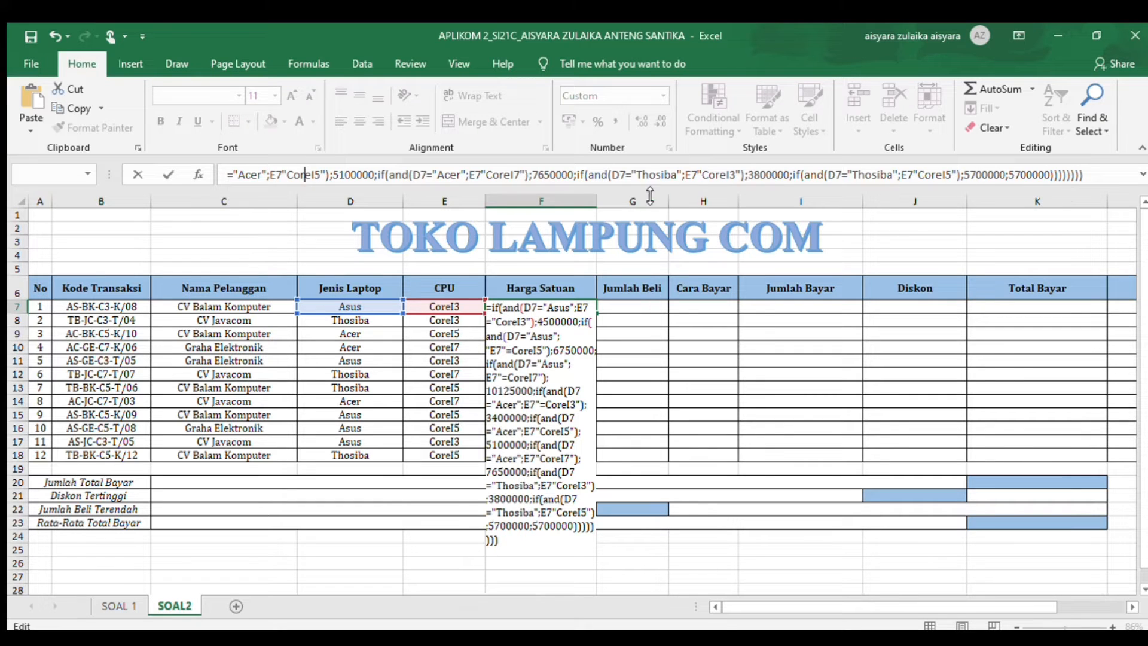
text(")
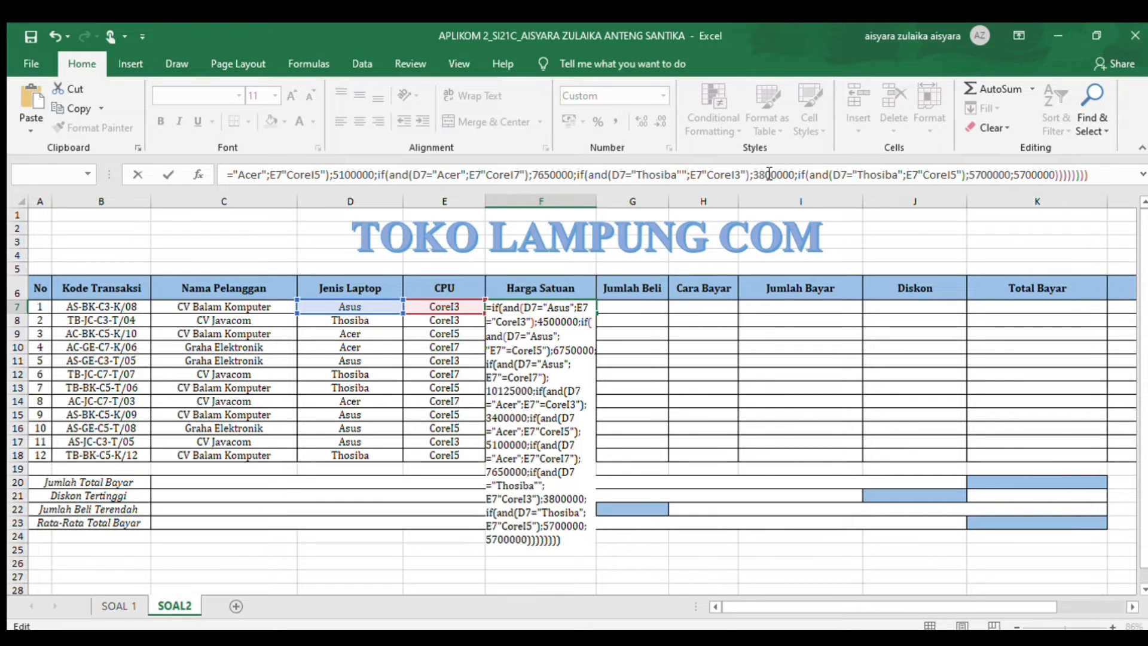
Step: Insert an equals sign before CoreI3 in the Thosiba CoreI3 condition of F7's formula
key(Right)
key(Right)
key(Right)
text(=)
Step: Add a quotation mark before E7 and an equals sign before CoreI5 in the Thosiba CoreI5 condition
key(Right)
key(Right)
key(Right)
key(Right)
key(Right)
key(Right)
key(Right)
key(Right)
key(Right)
key(Right)
key(Right)
key(Right)
key(Right)
key(Right)
key(Right)
key(Right)
key(Right)
key(Right)
key(Right)
key(Right)
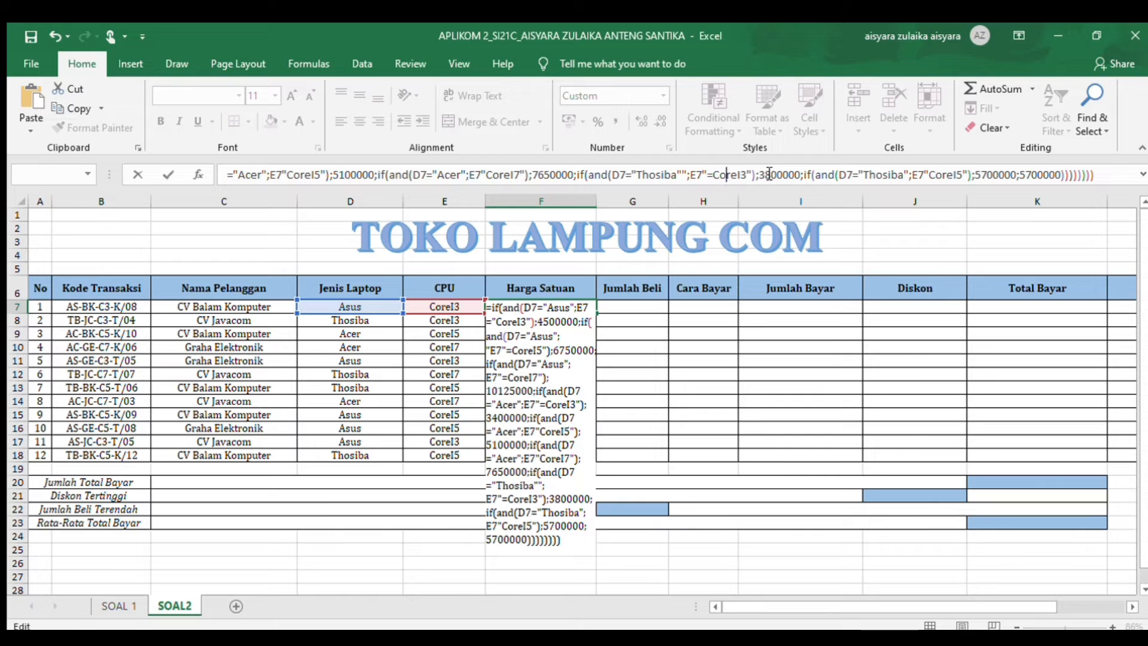
key(Right)
key(Right)
key(Right)
key(Right)
key(Right)
key(Right)
key(Right)
key(Right)
key(Right)
key(Right)
key(Right)
key(Right)
text(")
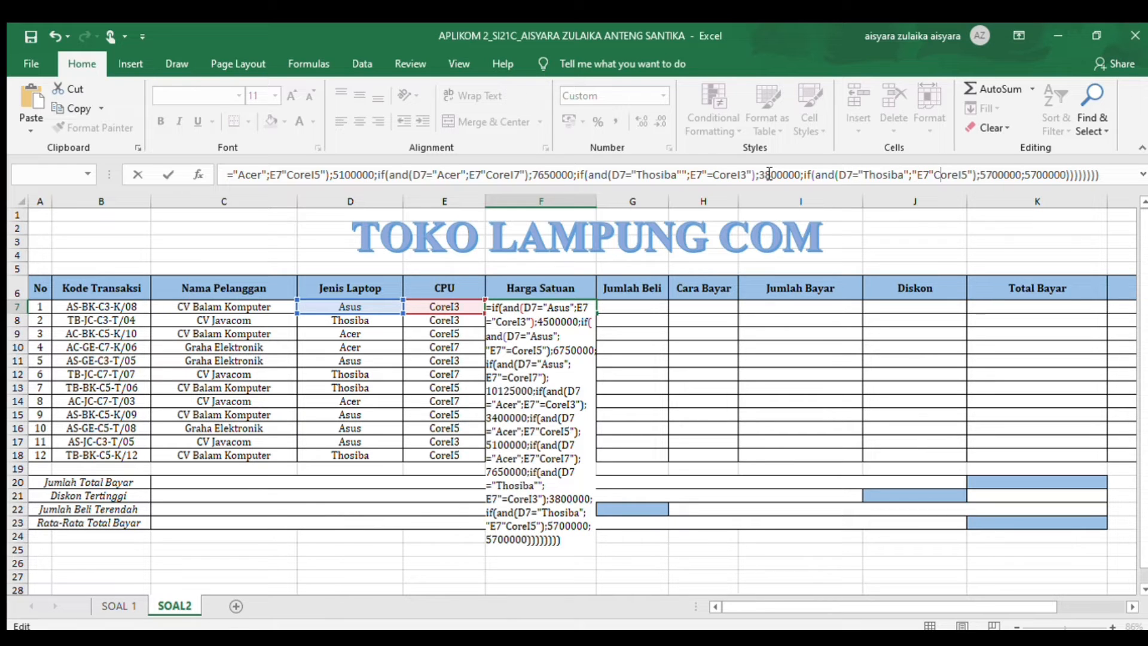
text(=)
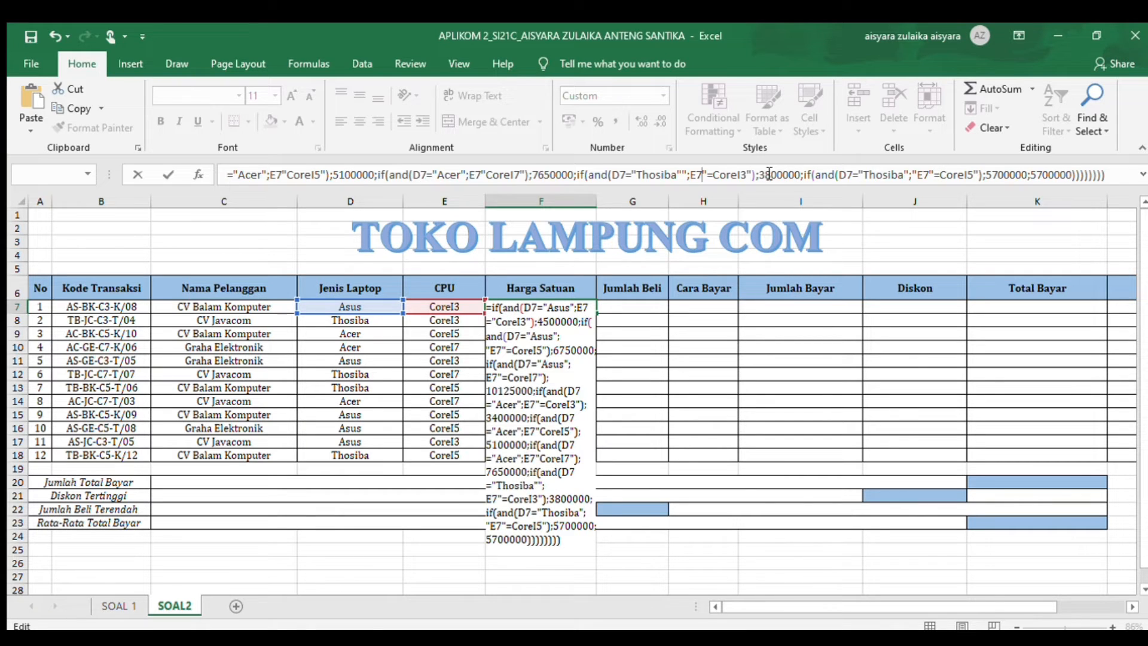
Step: Remove the extra quotation mark after Thosiba in the CoreI3 condition and place one before E7 instead
key(Left)
key(Left)
key(BackSpace)
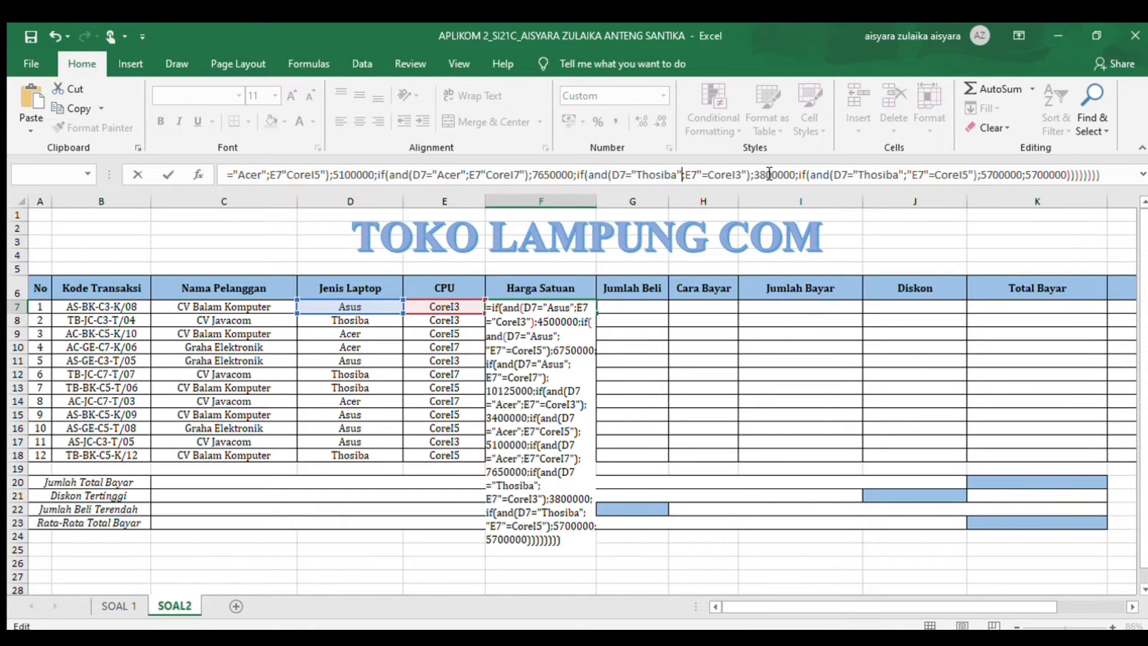
text(")
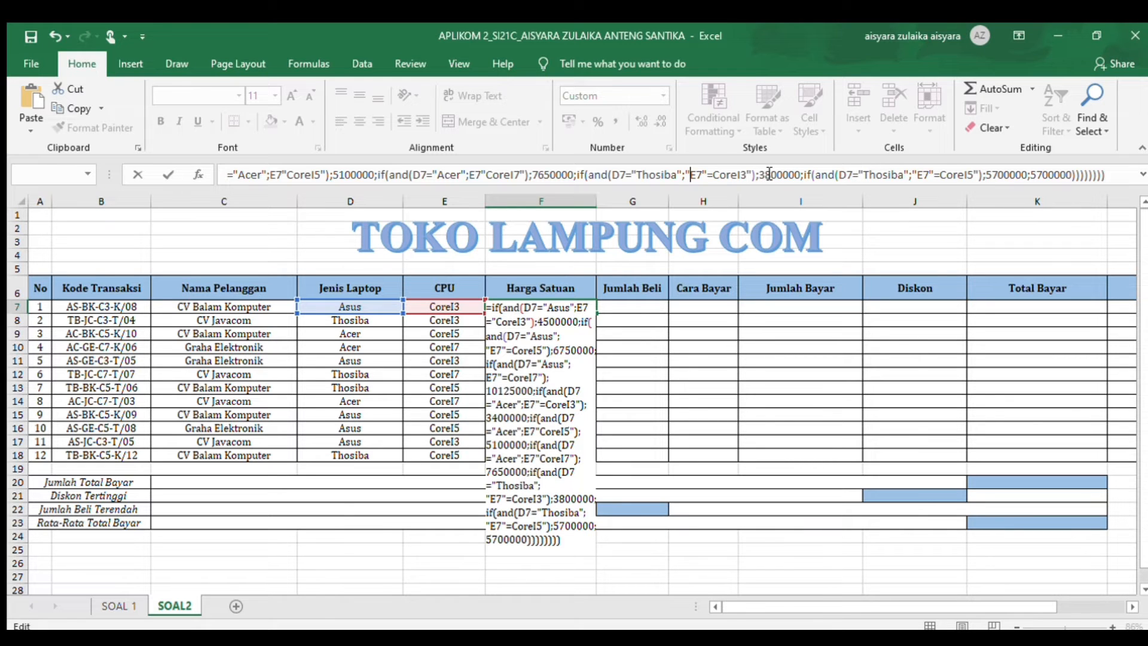
Step: Insert an equals sign before CoreI7 and a quotation mark before E7 in the Acer CoreI7 condition
key(Left)
key(Left)
key(Left)
key(Left)
key(Left)
key(Left)
key(Left)
key(Left)
key(Left)
key(Left)
key(Left)
key(Left)
key(Left)
key(Left)
key(Left)
key(Left)
key(Left)
key(Left)
key(Left)
key(Left)
text(=)
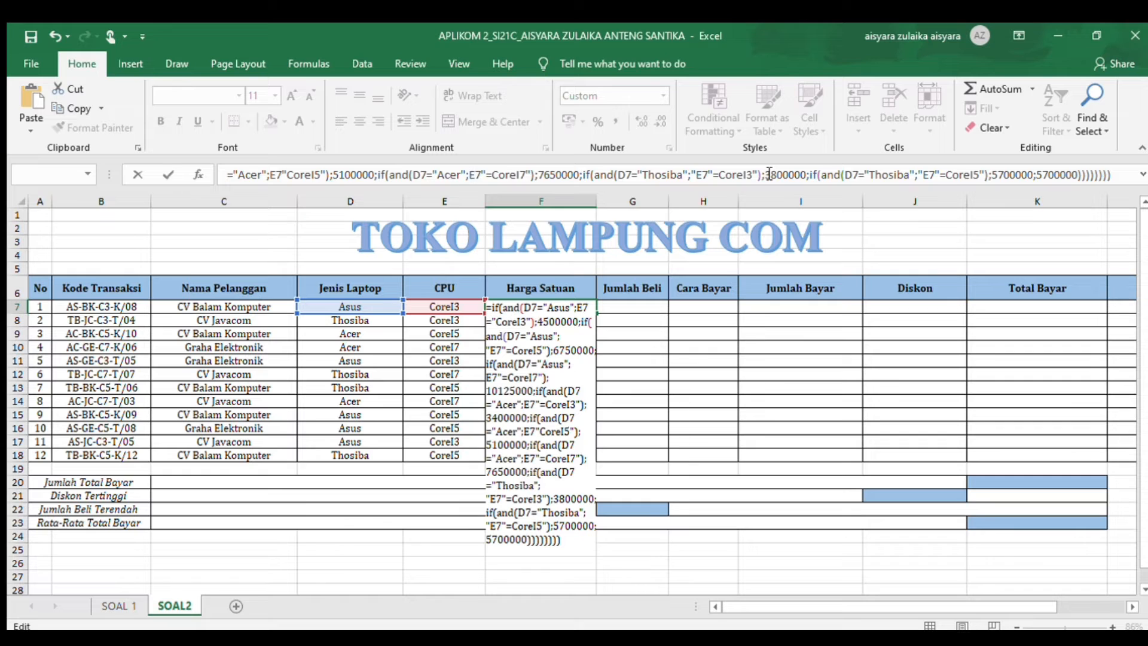
text(")
Step: Correct the Asus CoreI5 condition to E7="CoreI5" by removing the quotation marks around E7 and adding one before CoreI5
key(Left)
key(Left)
key(Left)
key(Left)
key(Left)
key(Left)
key(Left)
key(Left)
key(Left)
key(Left)
key(Left)
key(Left)
key(Left)
key(Left)
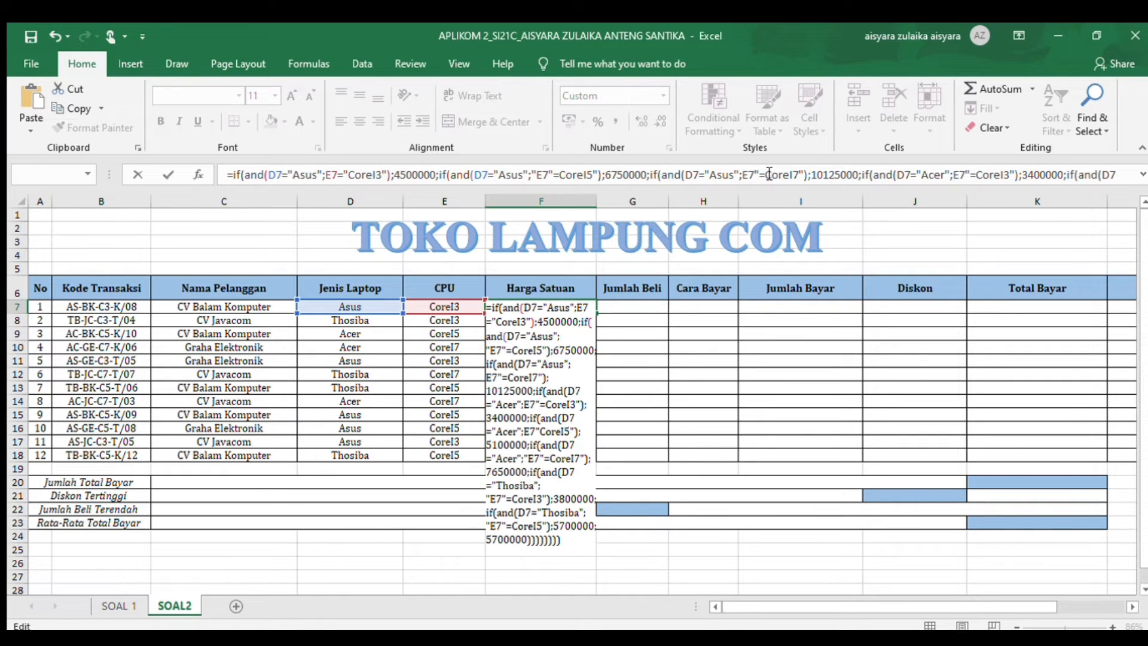
key(Right)
key(Right)
key(Right)
key(Right)
key(Right)
key(Right)
key(Right)
key(Right)
key(Right)
key(Right)
key(Right)
key(Right)
key(Right)
key(Right)
key(Right)
key(Right)
key(Right)
key(Left)
key(Left)
key(Left)
key(Left)
key(Left)
key(Left)
key(Left)
key(Right)
key(Right)
key(Right)
key(Right)
key(Right)
key(Right)
key(Right)
key(Right)
key(Right)
key(Right)
key(Right)
key(Right)
key(Right)
key(Right)
key(Right)
key(Right)
key(Right)
key(Right)
key(Right)
key(Right)
key(BackSpace)
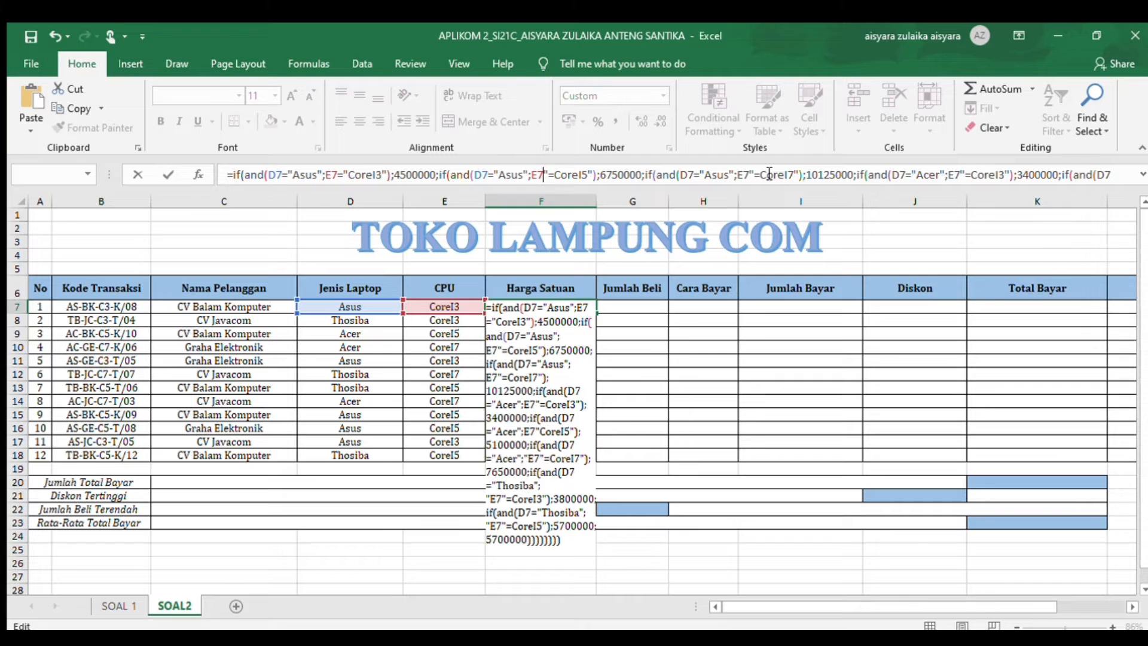
key(Delete)
key(Right)
key(Right)
key(Right)
key(Right)
key(Right)
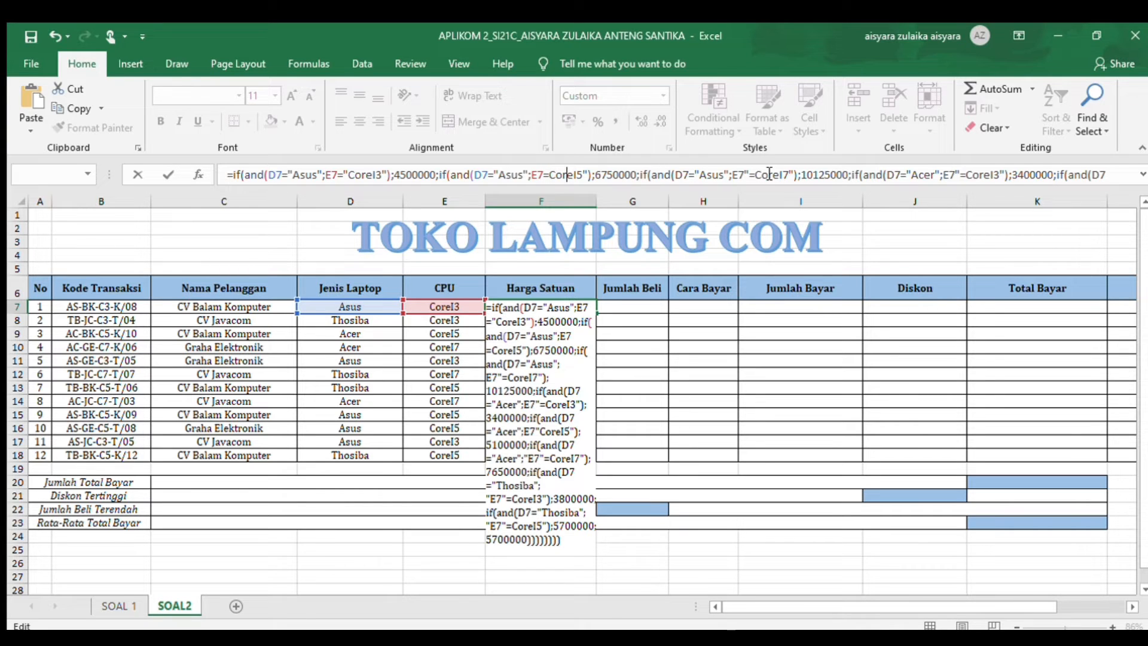
key(Left)
key(Left)
key(Left)
text(")
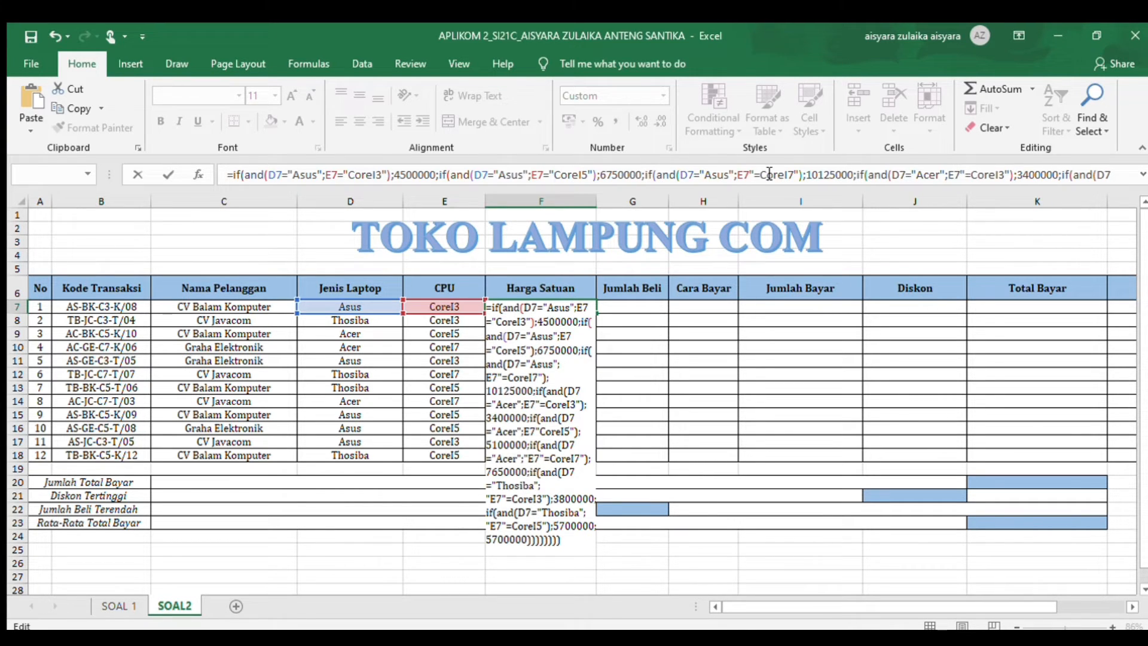
Step: Correct the Asus CoreI7 condition to E7="CoreI7" by moving the quotation mark from after E7 to before CoreI7
key(Right)
key(Right)
key(Right)
key(Right)
key(Right)
key(Right)
key(Right)
key(Right)
key(Right)
key(Right)
key(Right)
key(Right)
key(Right)
key(Right)
key(Right)
key(Right)
key(Right)
key(Right)
key(Right)
key(Right)
key(Delete)
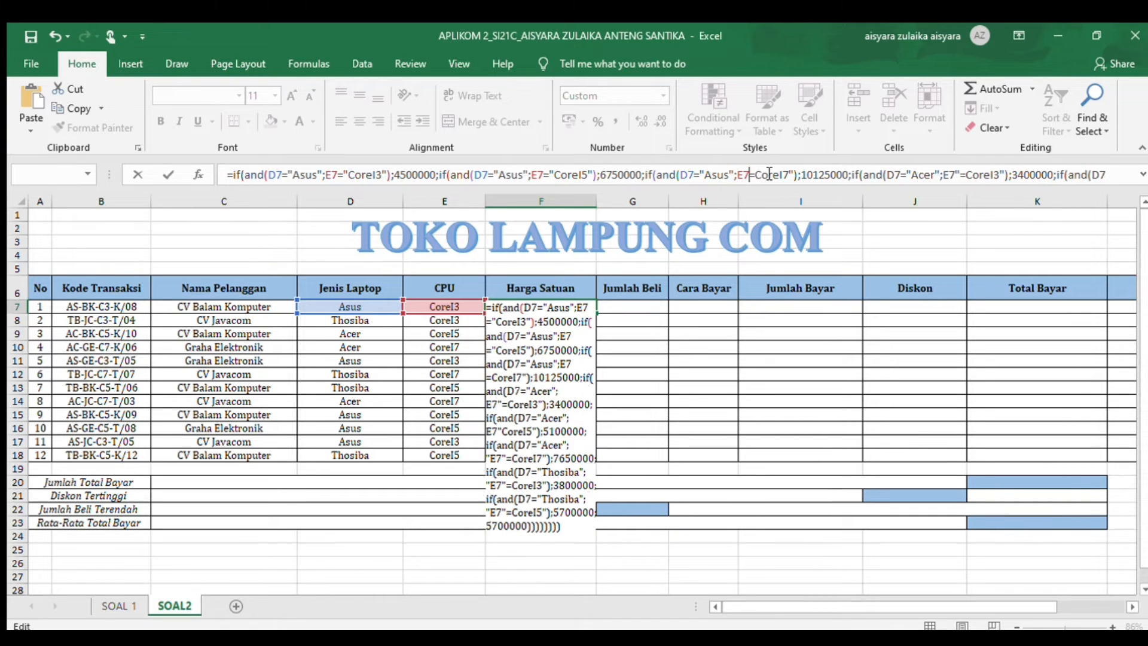
text(")
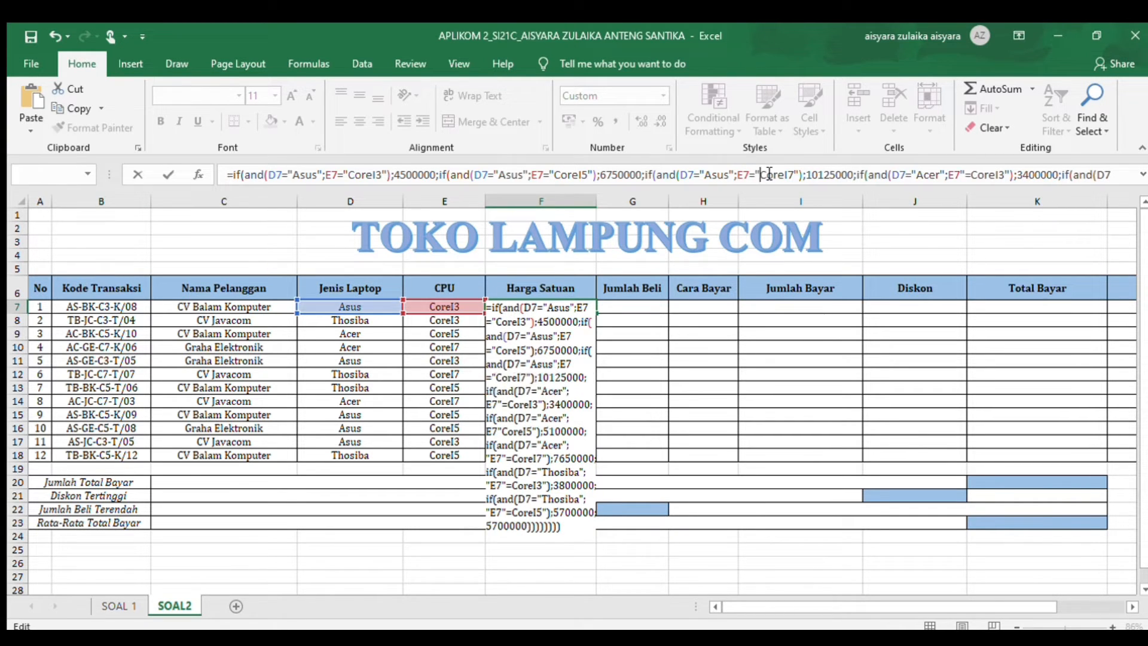
Step: Correct the Acer CoreI3 condition to E7="CoreI3" by removing the quotation marks around E7 and adding one before CoreI3
key(Right)
key(Right)
key(Right)
key(Right)
key(Right)
key(Right)
key(Right)
key(Right)
key(Right)
key(Right)
key(Right)
key(Right)
key(Right)
key(Right)
key(Right)
key(Right)
key(Right)
key(Right)
key(Right)
key(Right)
key(BackSpace)
key(Right)
text(")
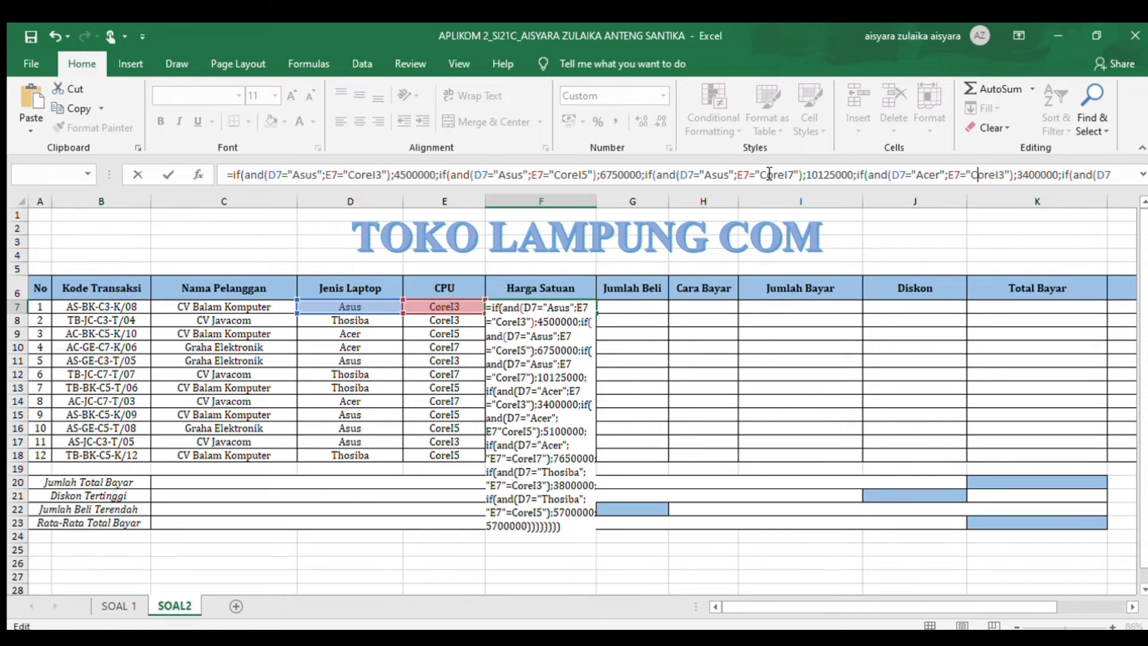
Step: Insert the missing equals sign in the Acer CoreI5 condition to make it E7="CoreI5"
key(Right)
key(Right)
key(Right)
key(Right)
key(Right)
key(Right)
key(Right)
key(Right)
key(Right)
key(Right)
key(Right)
key(Right)
key(Right)
key(Right)
key(Right)
key(Right)
key(Right)
key(Right)
key(Right)
key(Right)
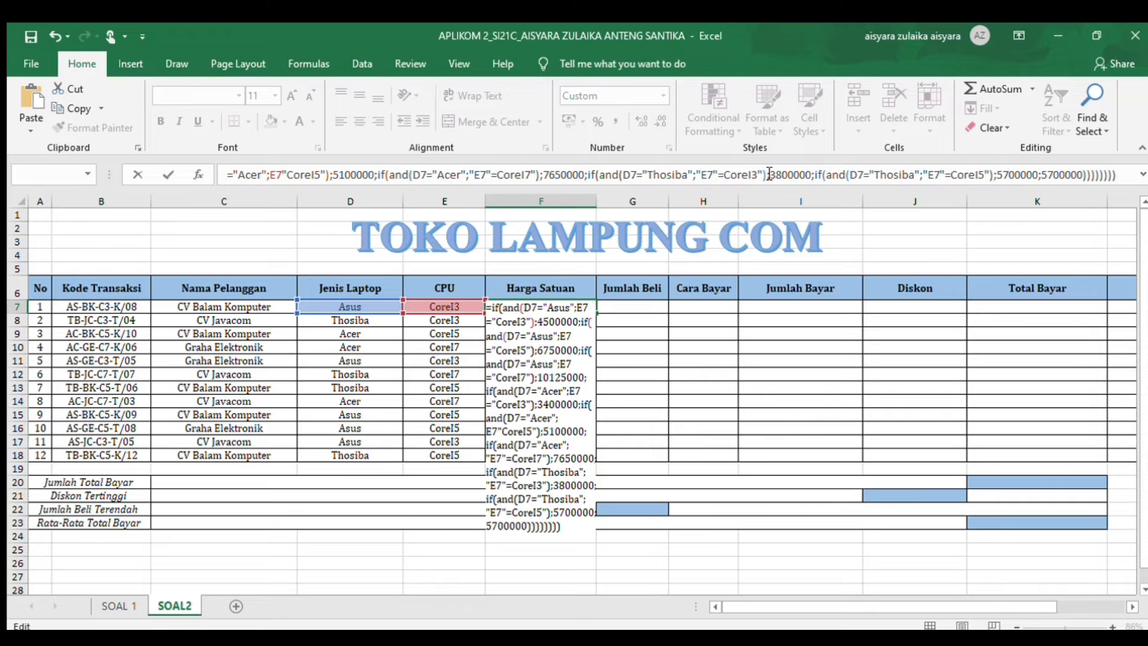
key(Right)
key(Right)
key(Right)
key(Right)
key(Right)
text(=)
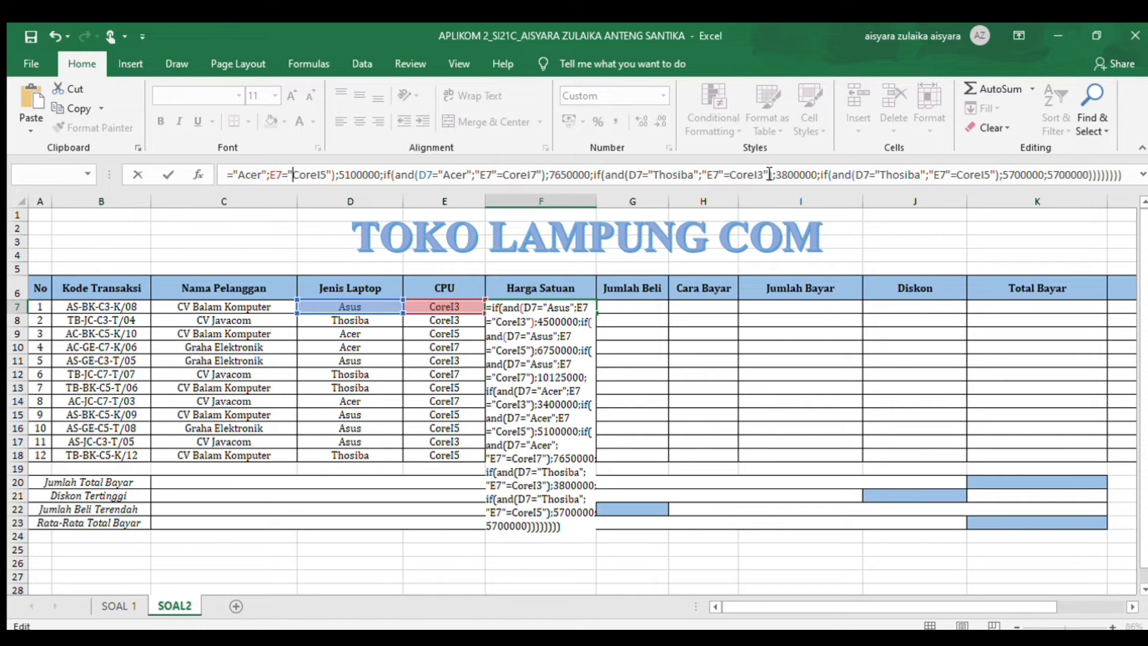
Step: Correct the Acer CoreI7 condition to E7="CoreI7" by removing the quotation marks around E7 and adding one before CoreI7
key(Right)
key(Right)
key(Right)
key(Right)
key(Right)
key(Right)
key(Right)
key(Right)
key(Right)
key(Right)
key(Right)
key(Right)
key(Right)
key(Right)
key(Right)
key(Right)
key(Right)
key(Right)
key(Right)
key(Right)
key(Right)
key(Right)
key(Right)
key(Right)
key(Right)
key(Right)
key(Right)
key(Right)
key(Right)
key(Right)
key(Right)
key(Right)
key(Right)
key(Right)
key(Right)
key(Right)
key(BackSpace)
key(Right)
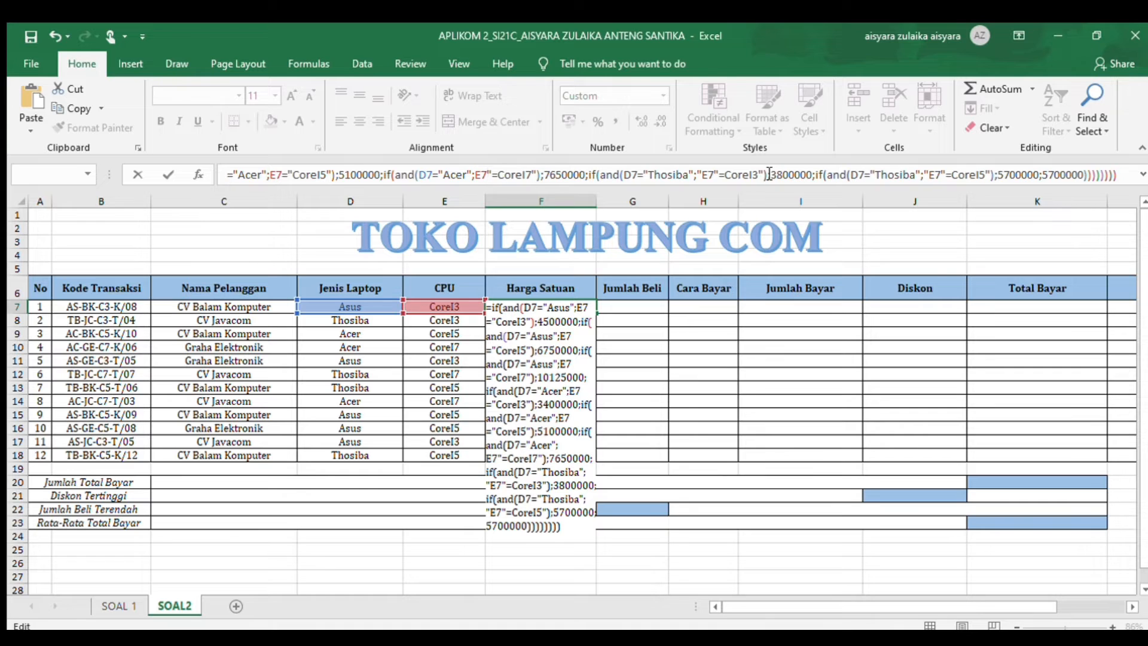
key(BackSpace)
text(")
Step: Correct the Thosiba CoreI3 condition to E7="CoreI3" by removing the quotation marks around E7 and adding one before CoreI3
key(Right)
key(Right)
key(Right)
key(Right)
key(Right)
key(Right)
key(Right)
key(Right)
key(Right)
key(Right)
key(Right)
key(Right)
key(Right)
key(Right)
key(Right)
key(Right)
key(Right)
key(Right)
key(Right)
key(Right)
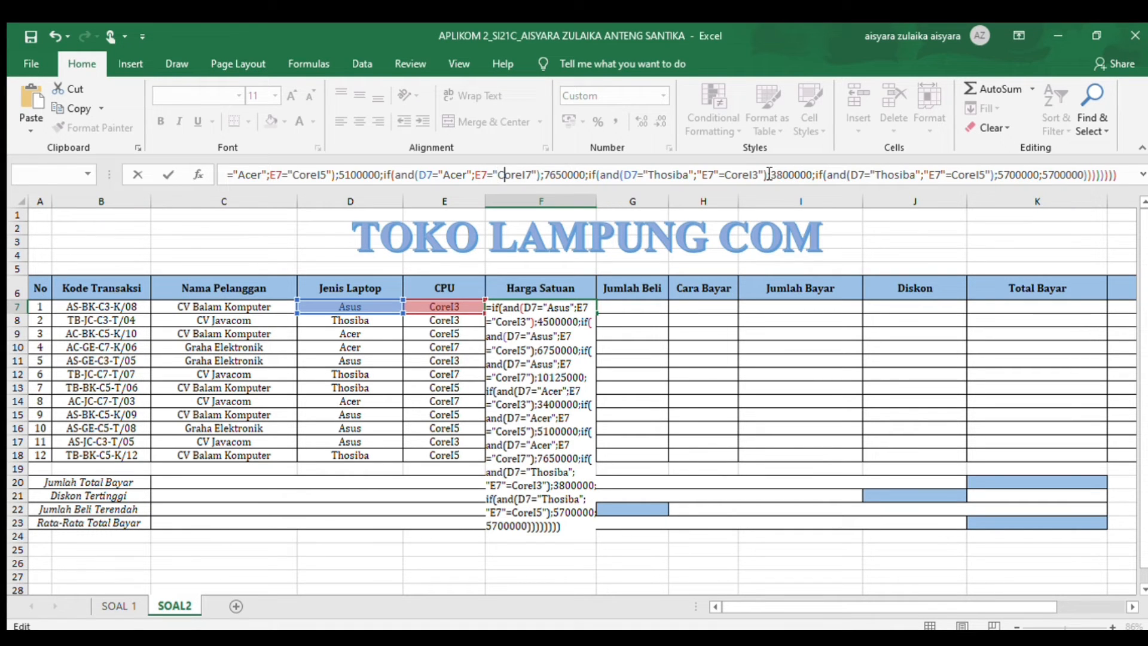
key(Right)
key(Right)
key(Right)
key(Right)
key(Right)
key(Right)
key(Right)
key(Right)
key(Right)
key(Right)
key(Right)
key(Right)
key(Right)
key(Right)
key(BackSpace)
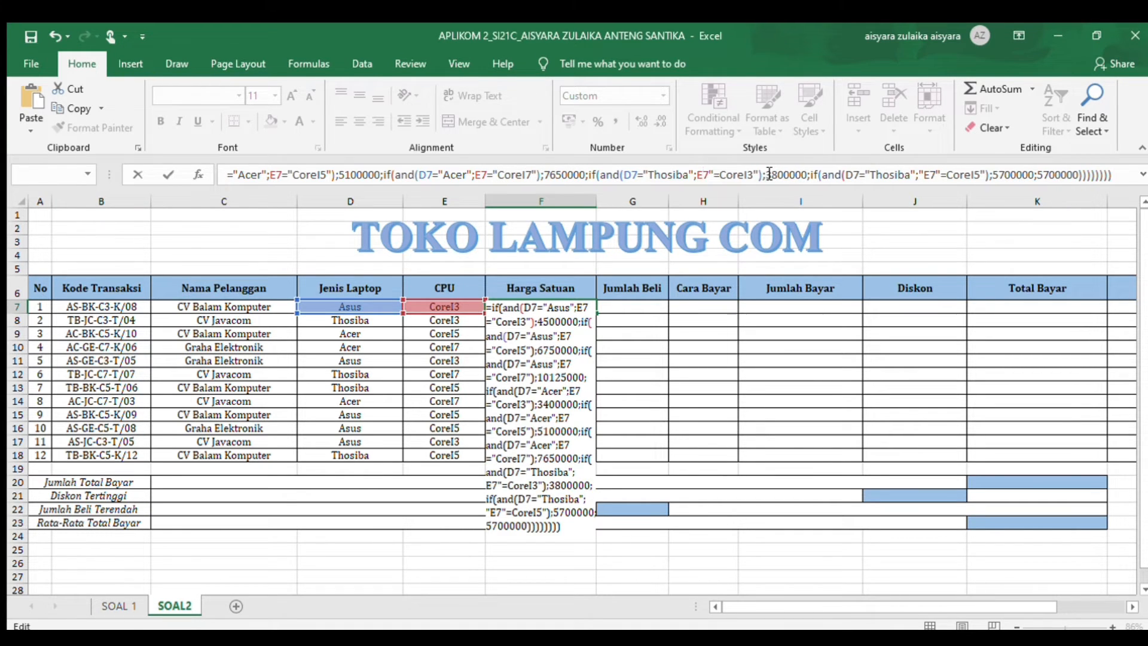
key(Right)
key(Right)
key(BackSpace)
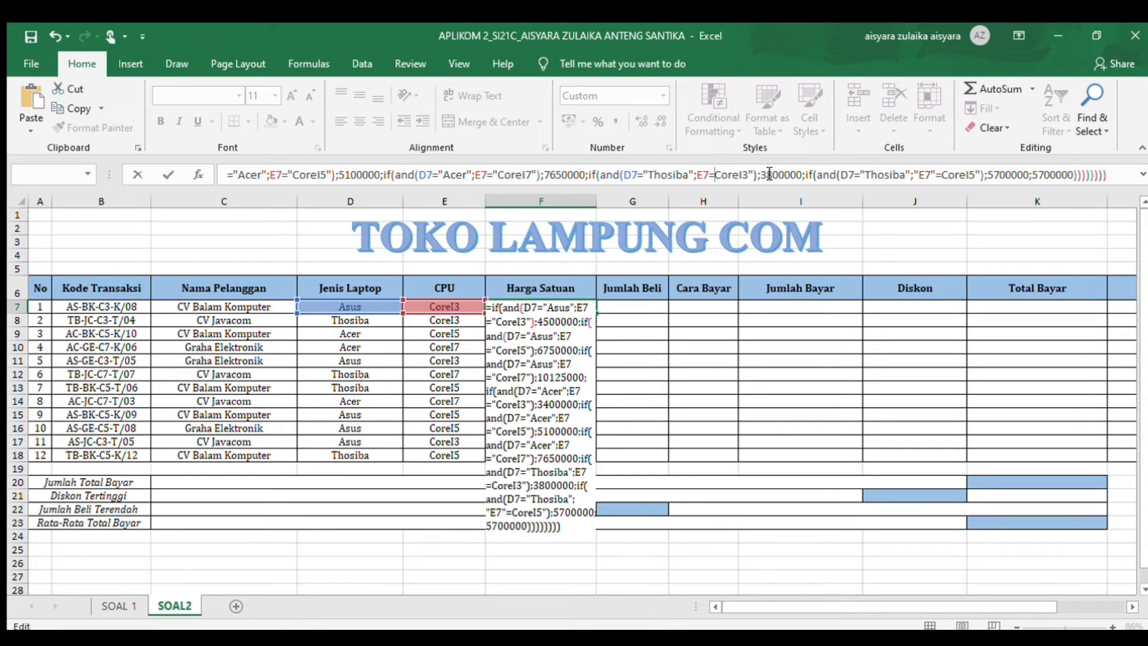
text(")
Step: Correct the Thosiba CoreI5 condition to E7="CoreI5" by removing the quotation marks around E7 and adding one before CoreI5
key(Right)
key(Right)
key(Right)
key(Right)
key(Right)
key(Right)
key(Right)
key(Right)
key(Right)
key(Right)
key(Right)
key(Right)
key(Right)
key(Right)
key(Right)
key(Right)
key(Right)
key(Right)
key(Right)
key(Right)
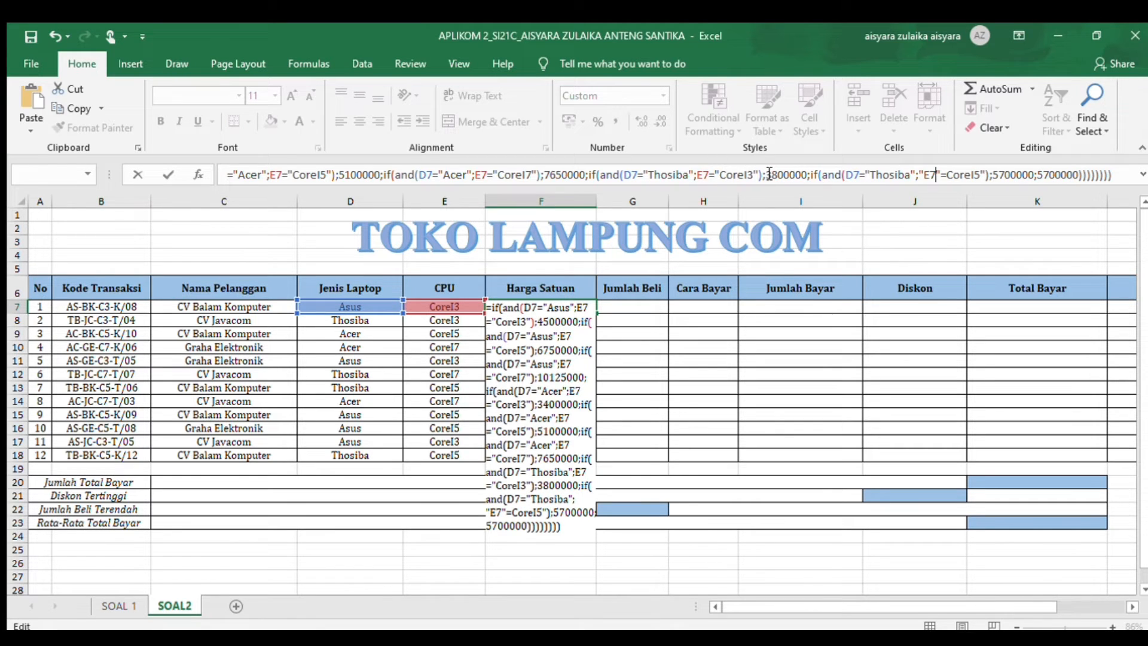
key(BackSpace)
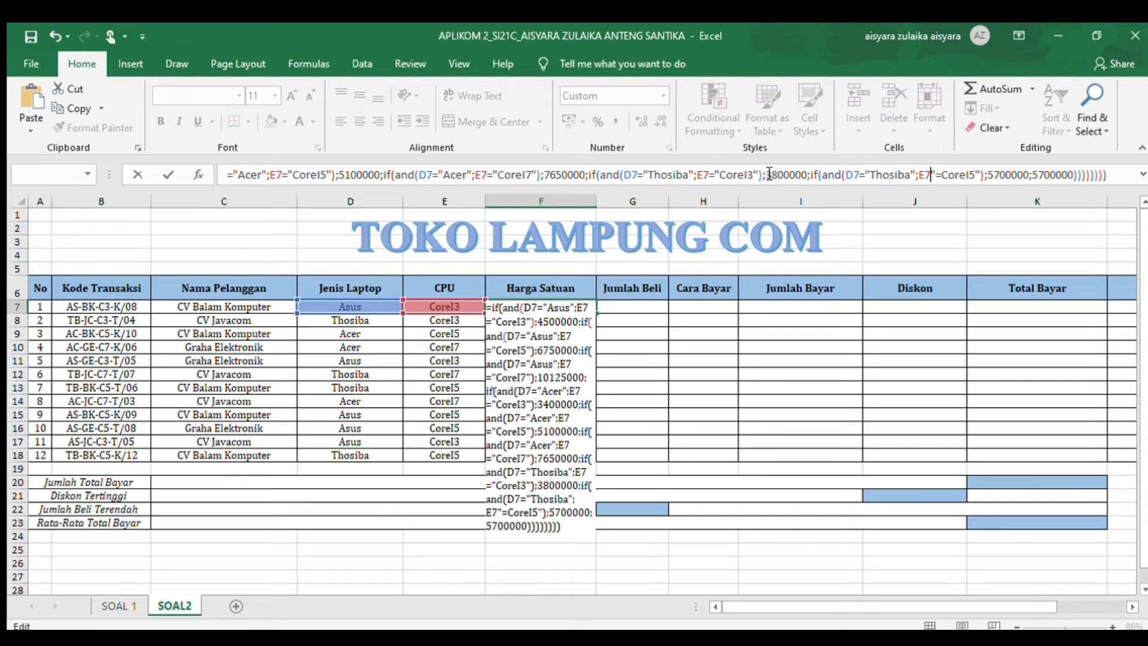
key(Right)
key(BackSpace)
key(Right)
text(")
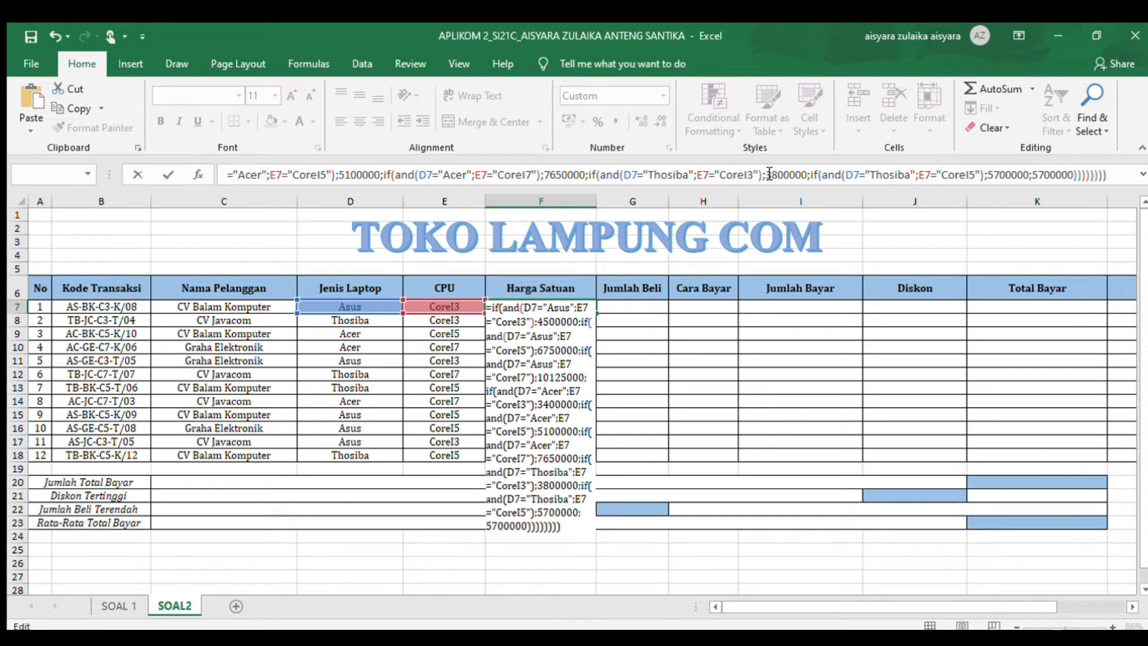
Step: Commit the unit price formula in F7 and fill it down the Harga Satuan column through F18
key(ctrl+Return)
drag(592, 315, 604, 458)
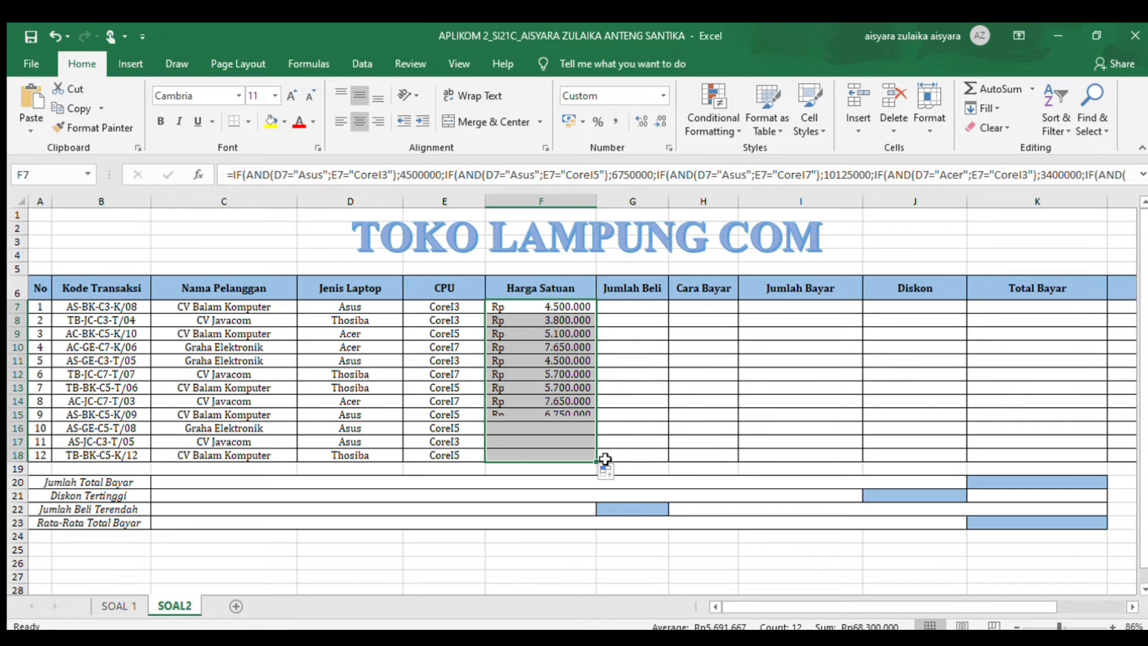
Step: Enter the formula =VALUE(MID(B7;12;2)) in G7 to extract the Jumlah Beli quantity from the transaction code
click(639, 305)
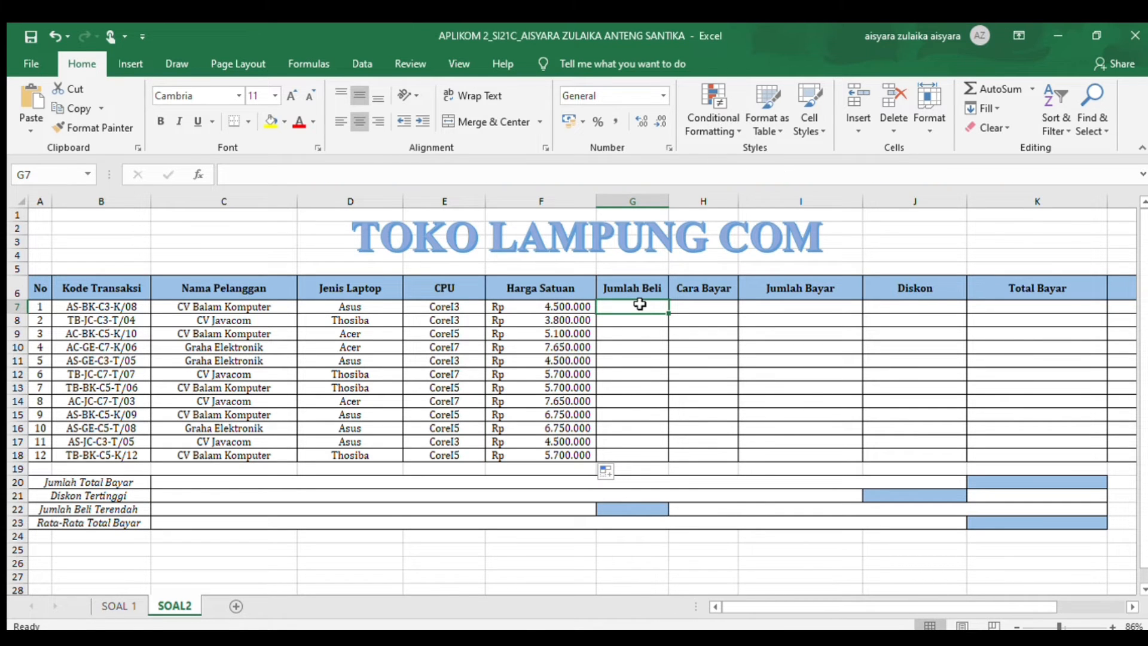
text(=val)
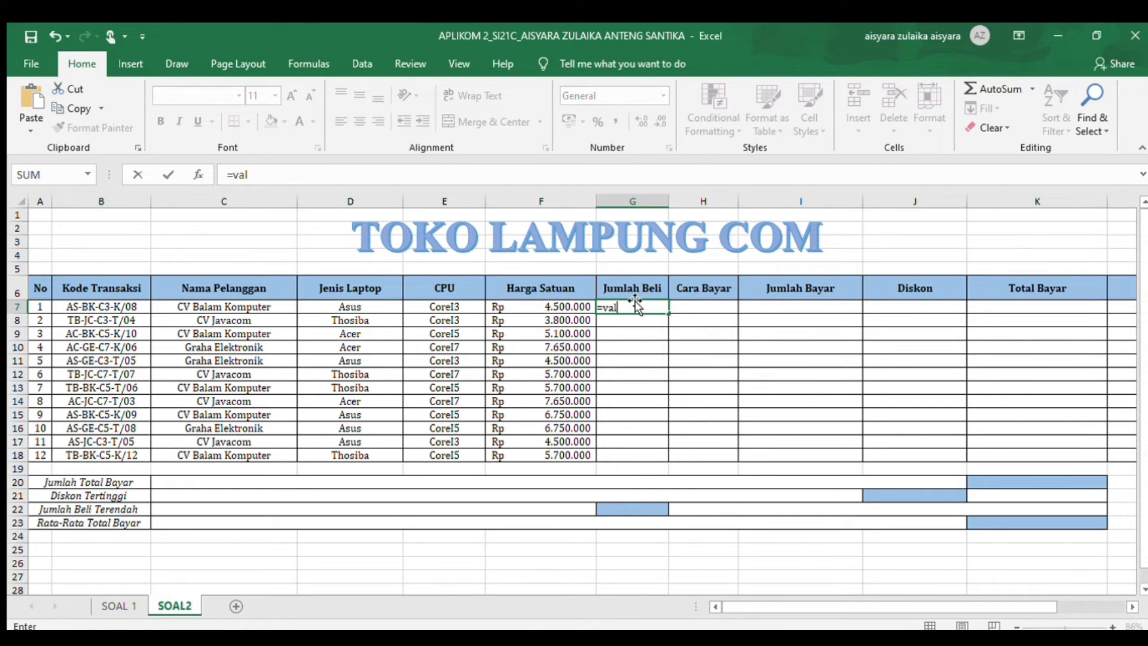
text(ue(mid(B7)
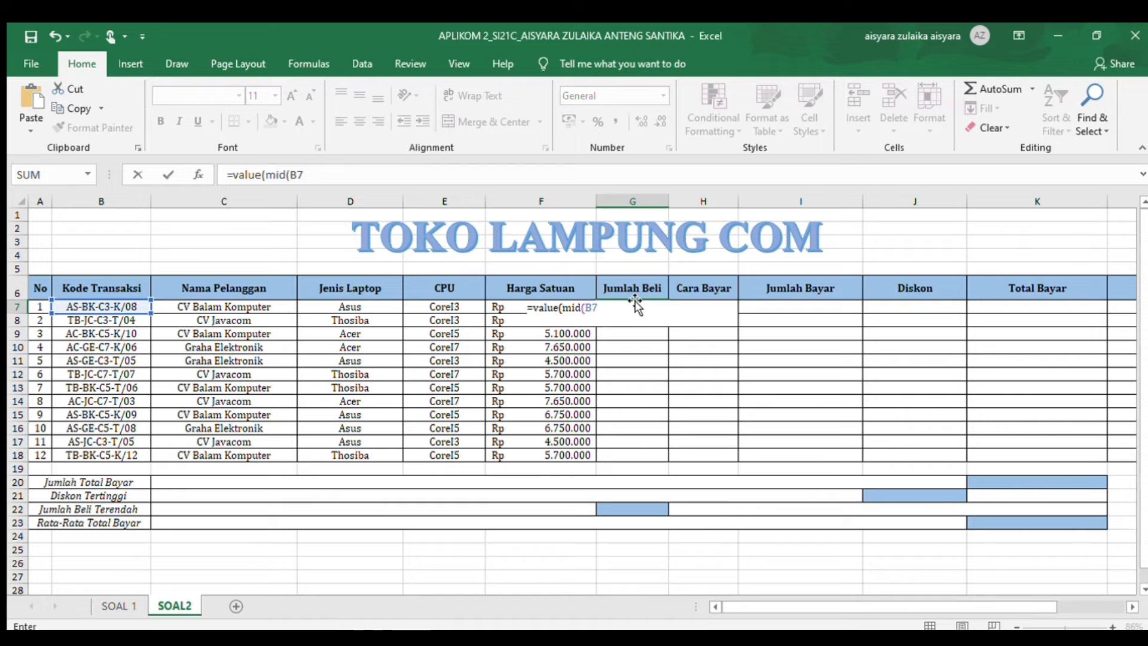
text(;12;2)))
key(Return)
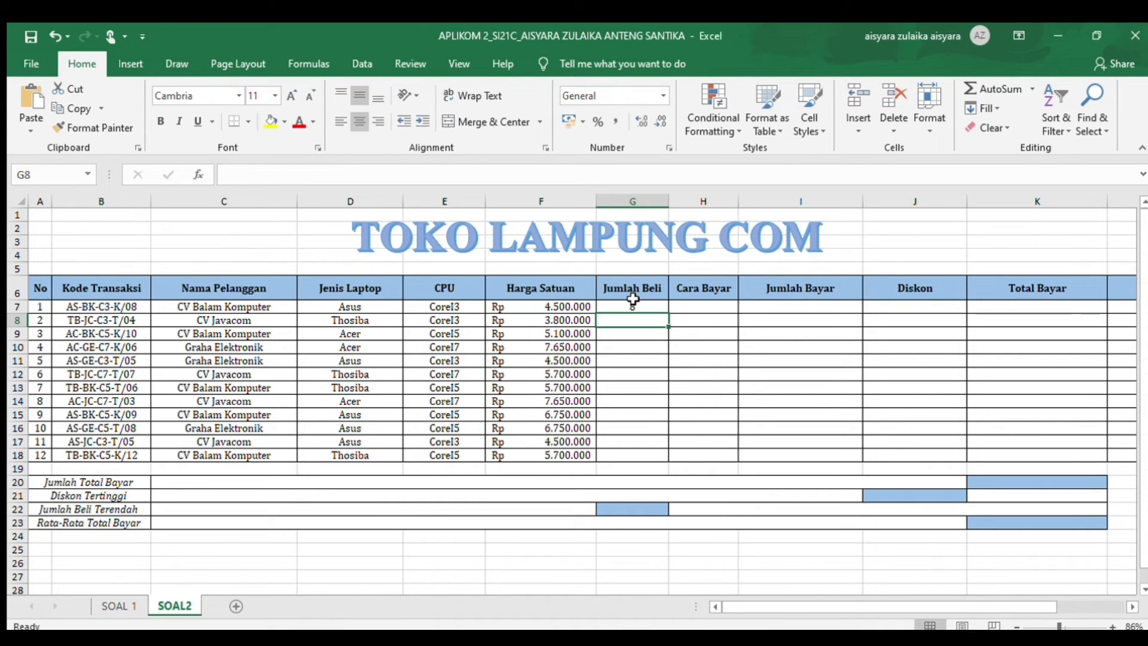
Step: Fill the quantity formula in G7 down the Jumlah Beli column through G18
click(633, 307)
drag(669, 313, 669, 460)
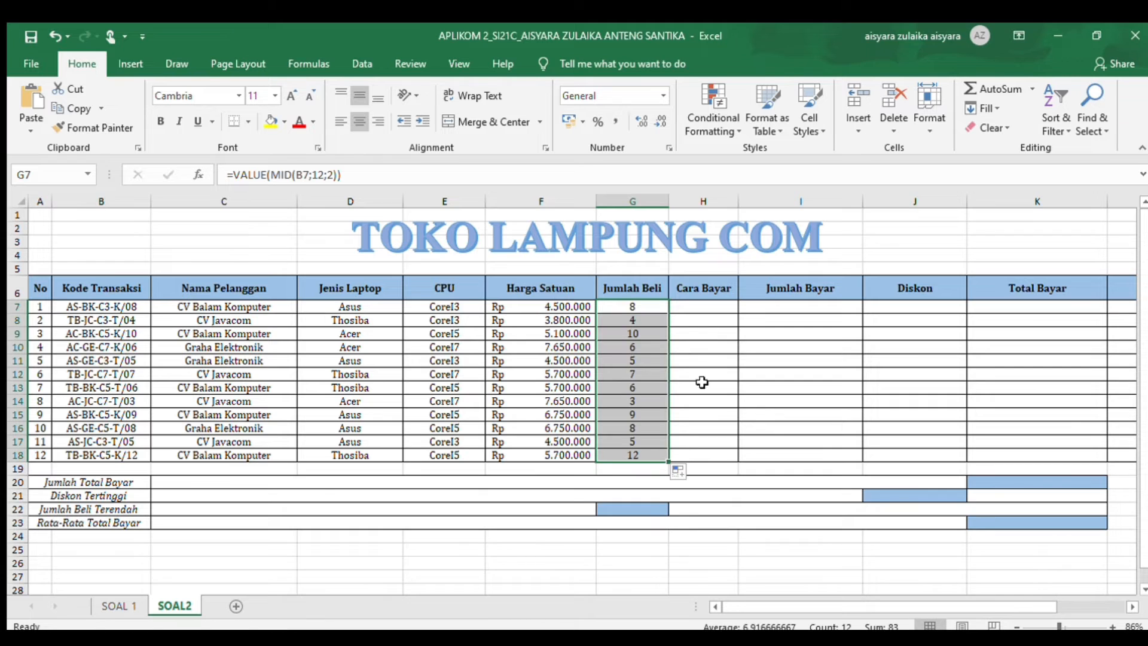
Step: Begin the Cara Bayar formula in H7 with =IF(MID(B7, referencing the transaction code
click(703, 305)
text(=)
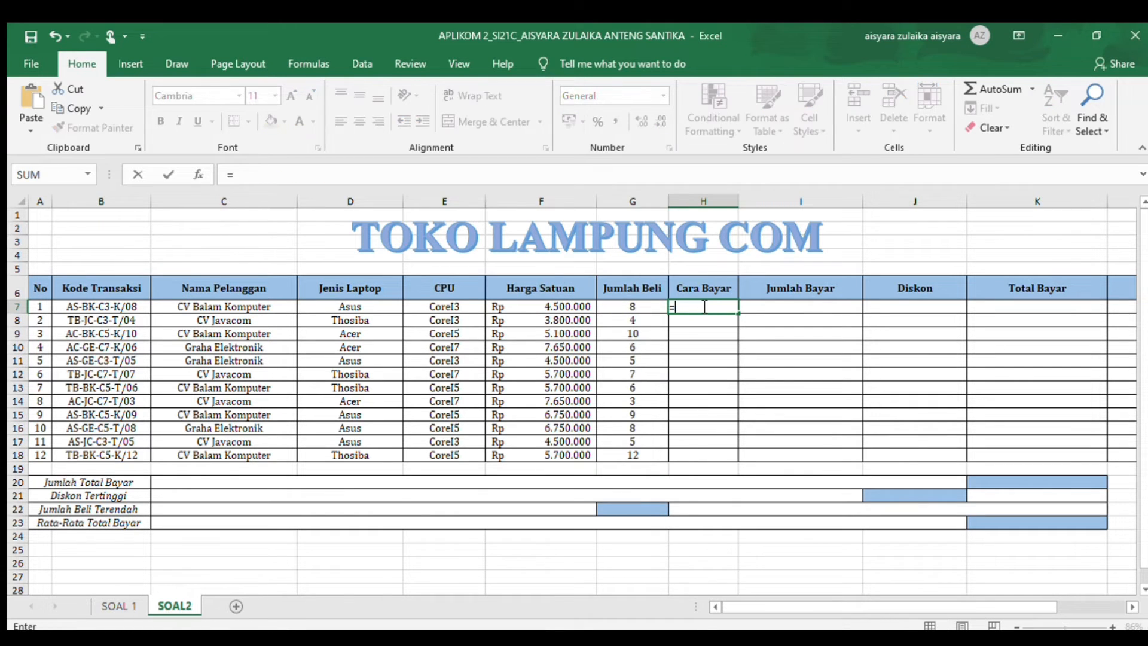
text(if(mid)
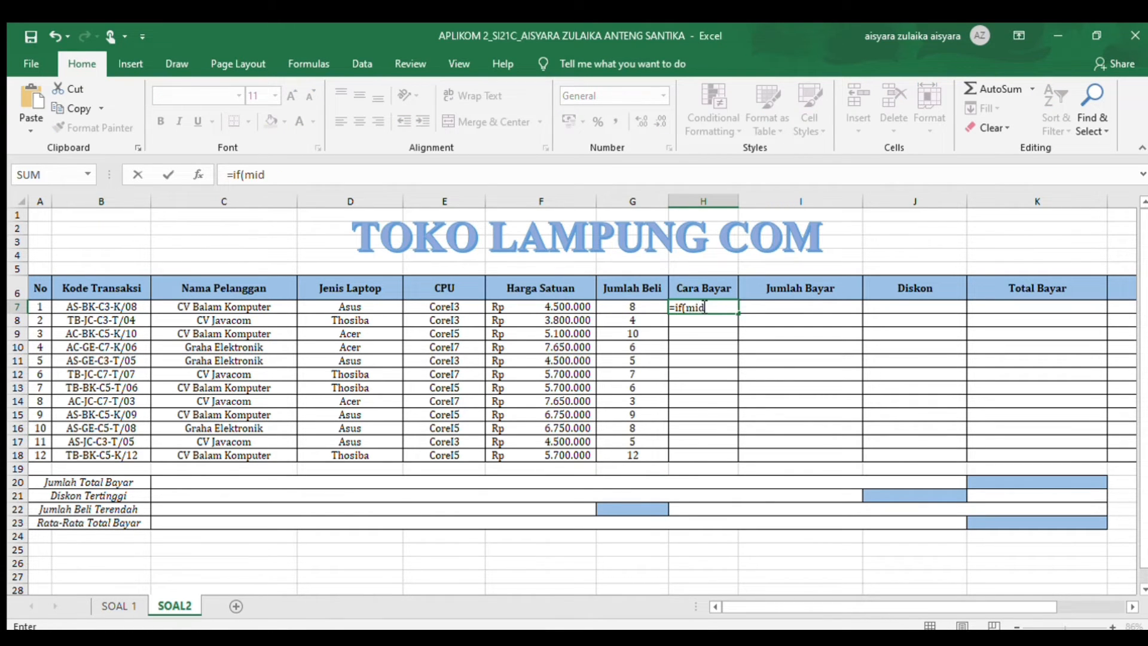
text(()
click(654, 306)
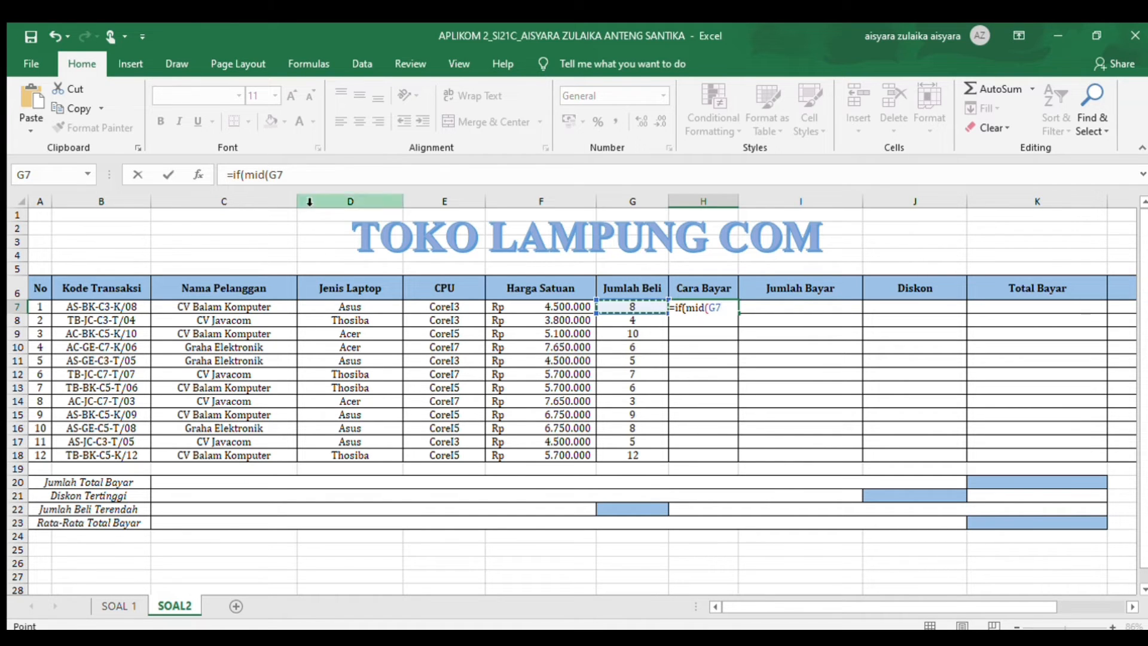
click(295, 172)
key(BackSpace)
key(BackSpace)
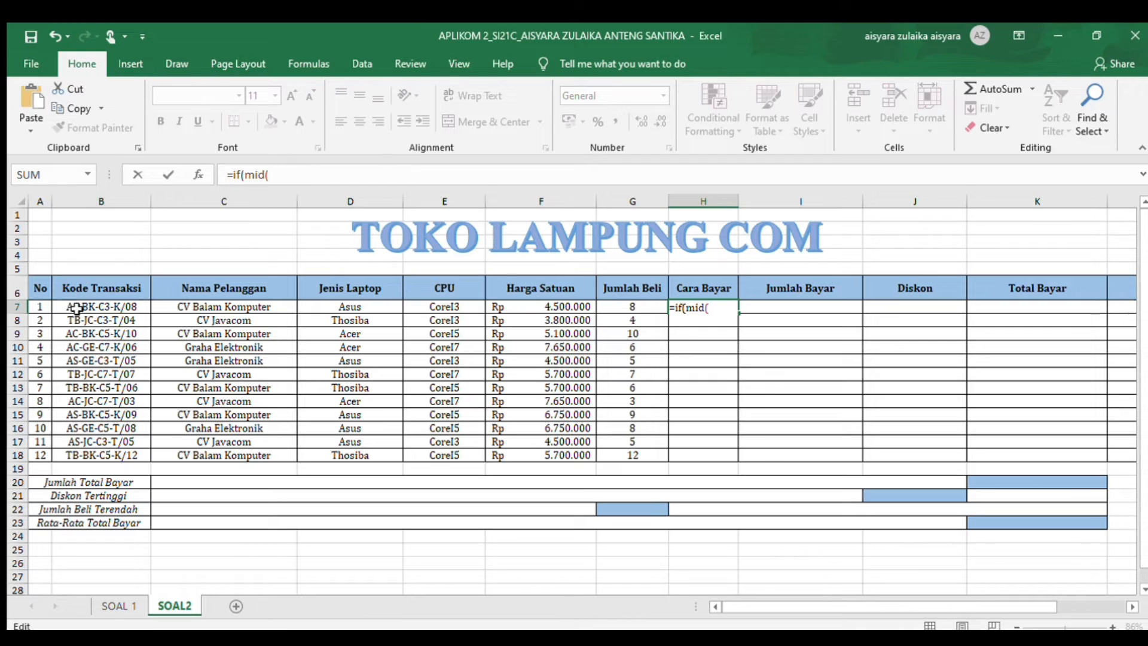
click(80, 306)
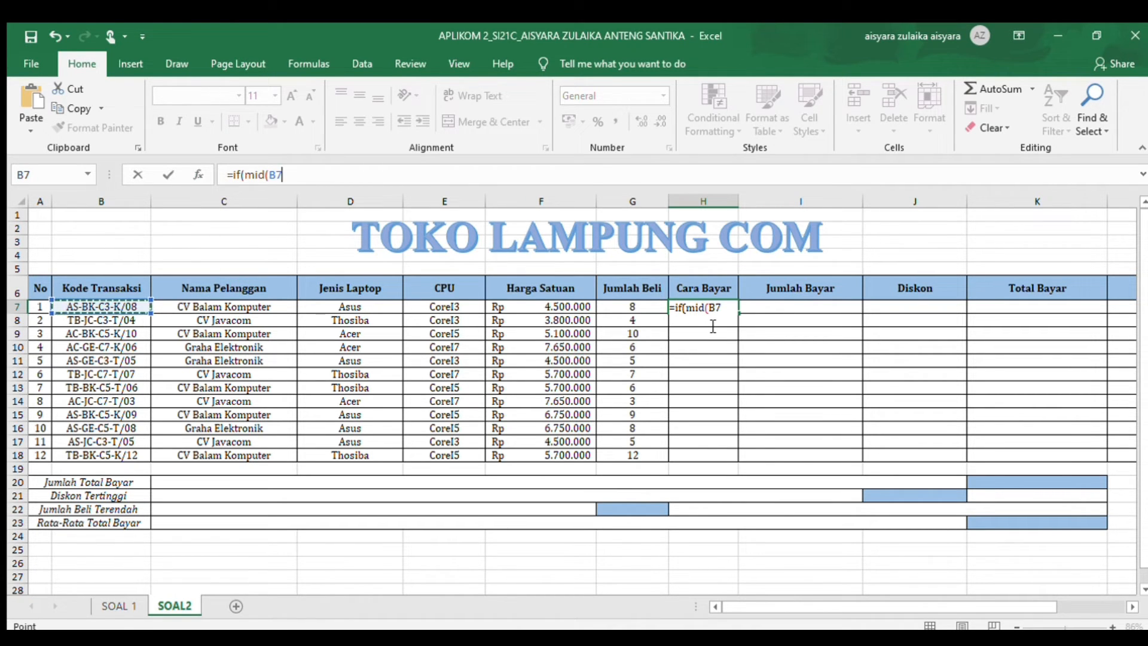
Step: Add start position 10 and length 1 to the MID function in H7, correcting the colon separators to semicolons: B7;10;1
text(:B710:1)
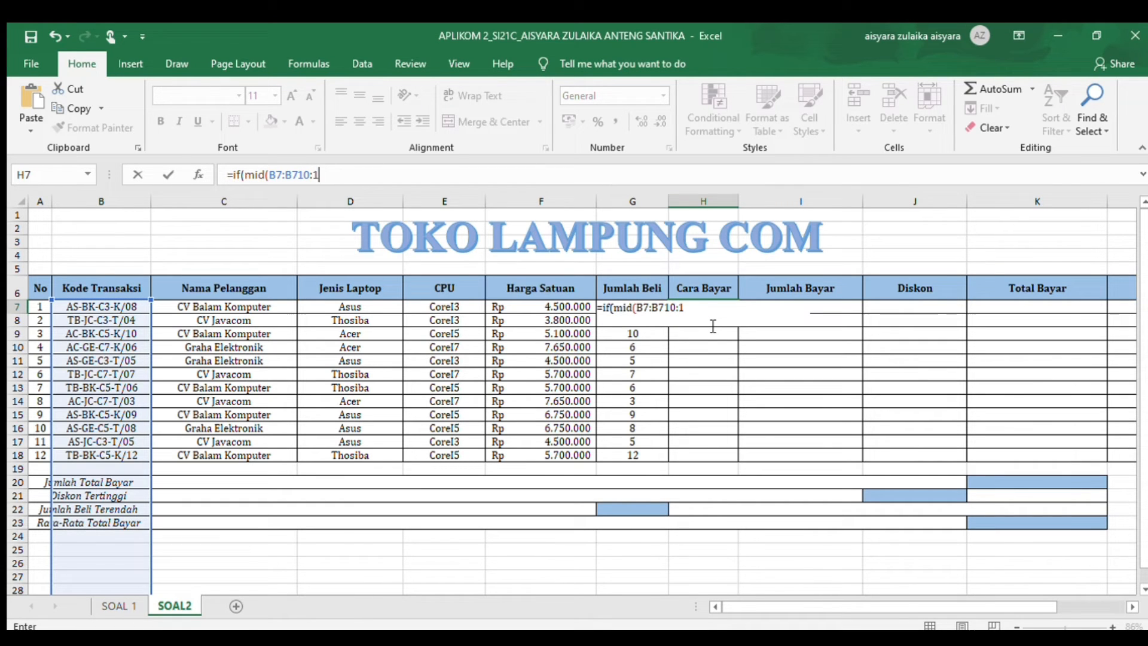
key(Return)
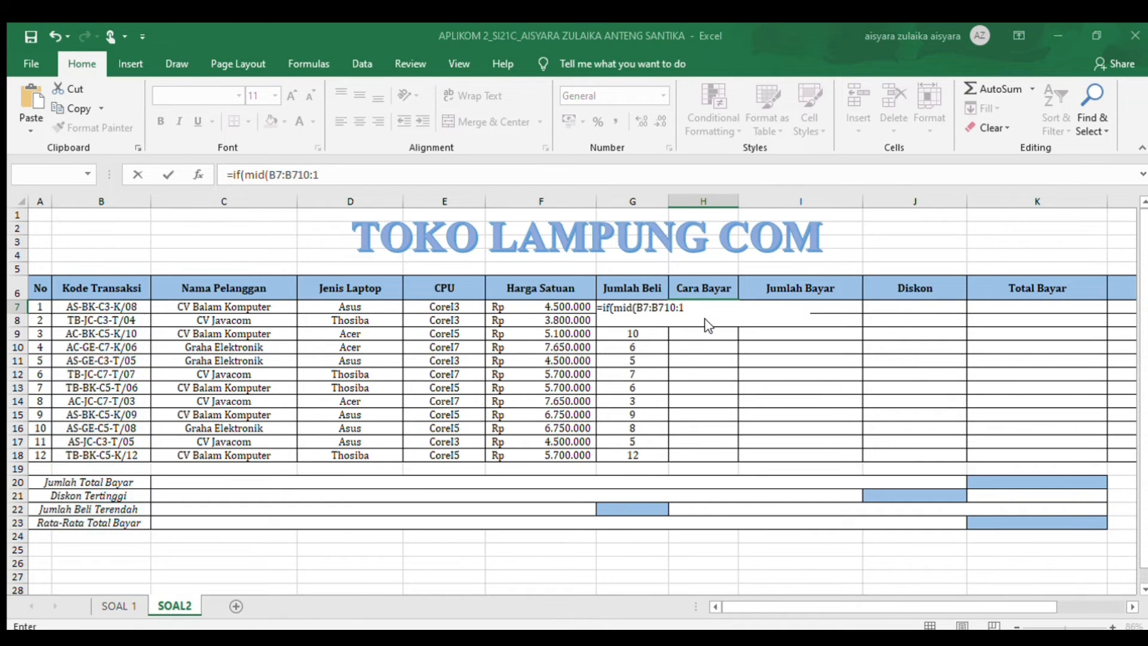
click(588, 376)
click(311, 176)
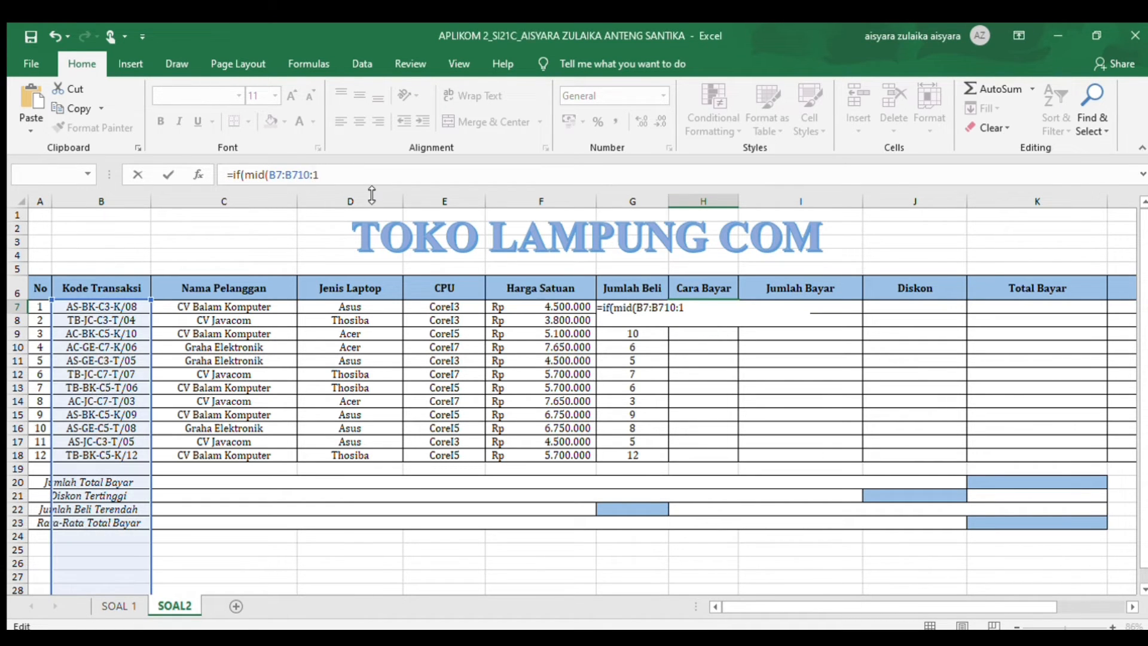
key(BackSpace)
key(BackSpace)
key(BackSpace)
key(BackSpace)
text(10)
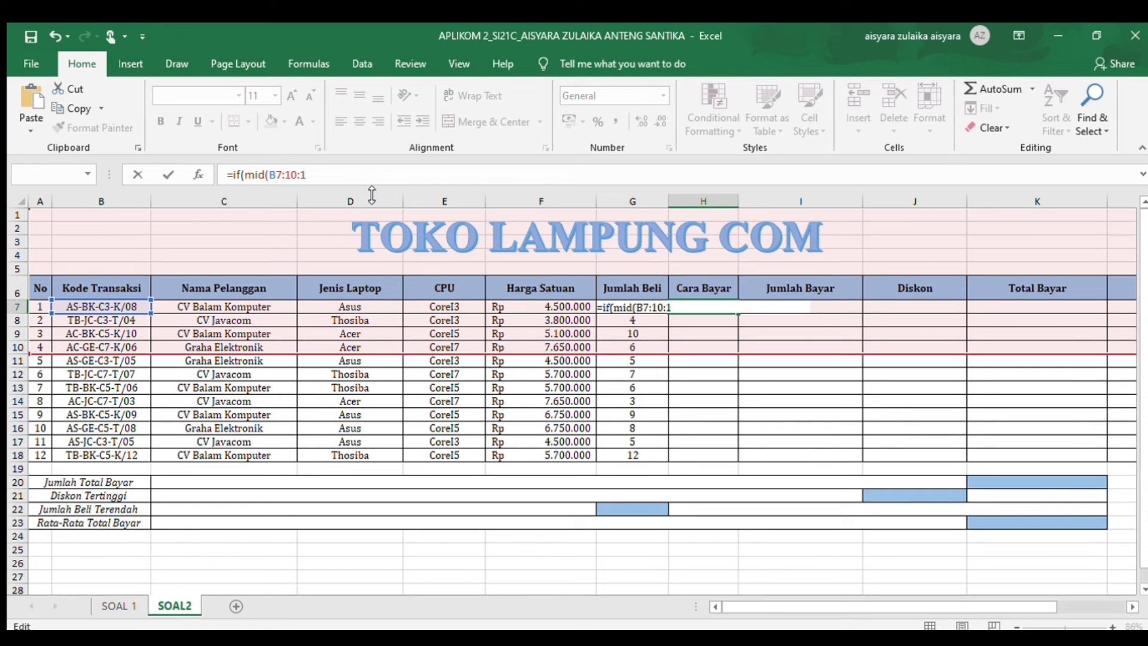
key(Delete)
text(;)
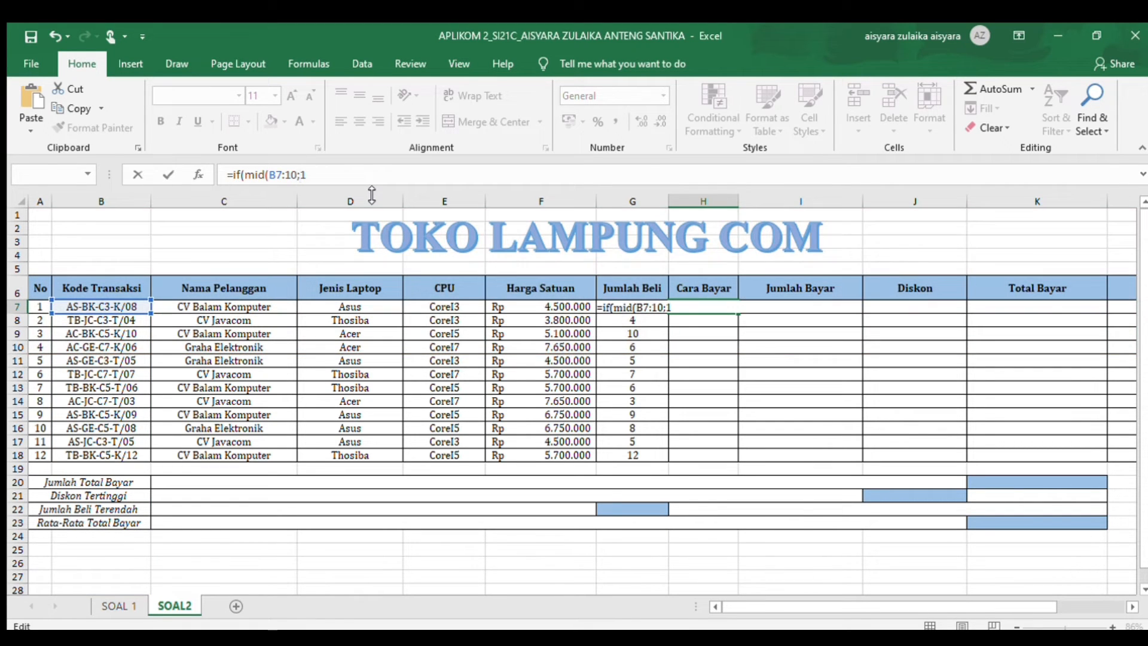
key(Left)
key(BackSpace)
Step: Complete H7 as =IF(MID(B7;10;1)="T";"Tunai";"Kredit") and fill it down the Cara Bayar column through H18
text(;1)="T";"Tunai";"Kered)
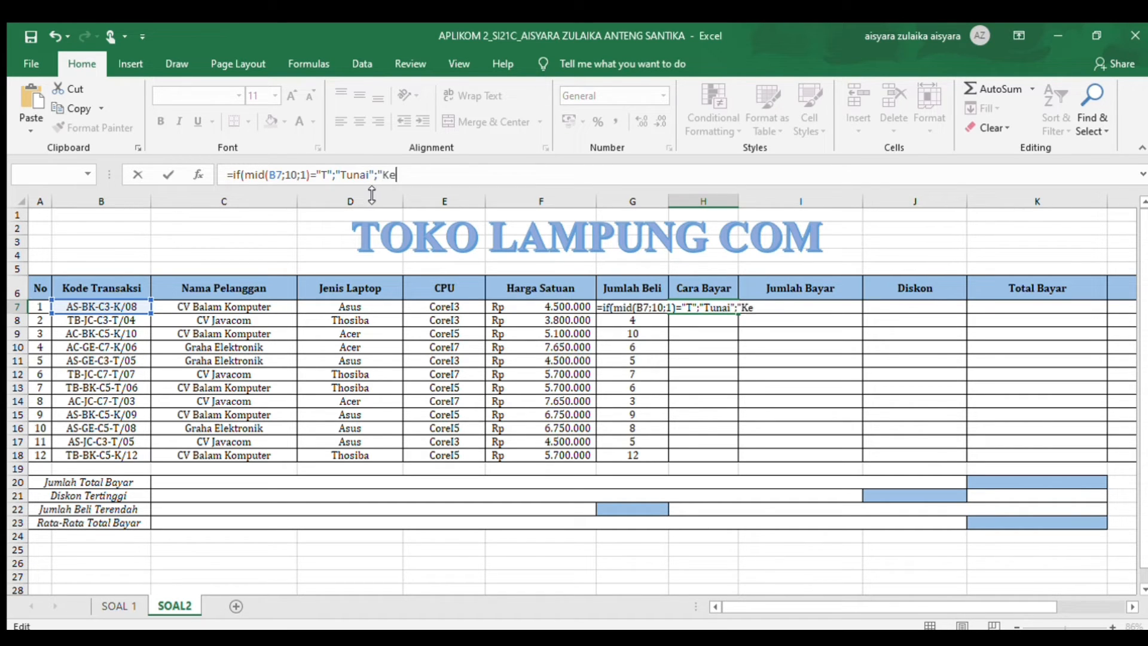
key(BackSpace)
key(BackSpace)
key(BackSpace)
key(BackSpace)
key(BackSpace)
key(BackSpace)
text(Kredit"))
key(Return)
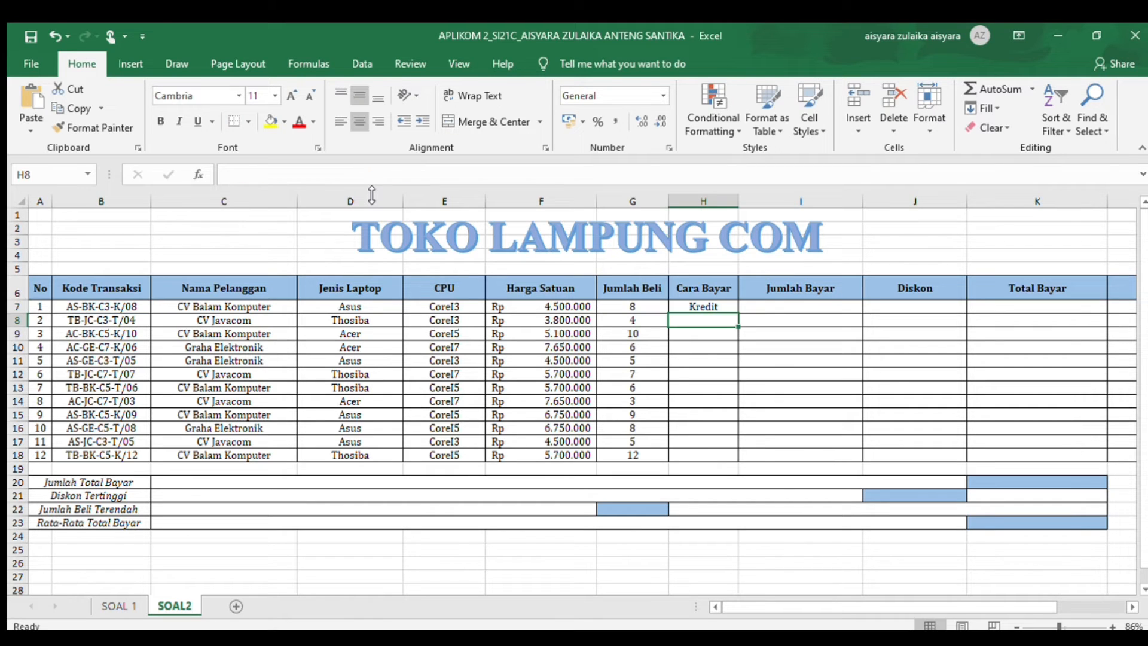
click(723, 306)
drag(730, 315, 741, 457)
Step: Enter =SUM(F7*G7) in I7 and fill it down the Jumlah Bayar column through I18
click(800, 304)
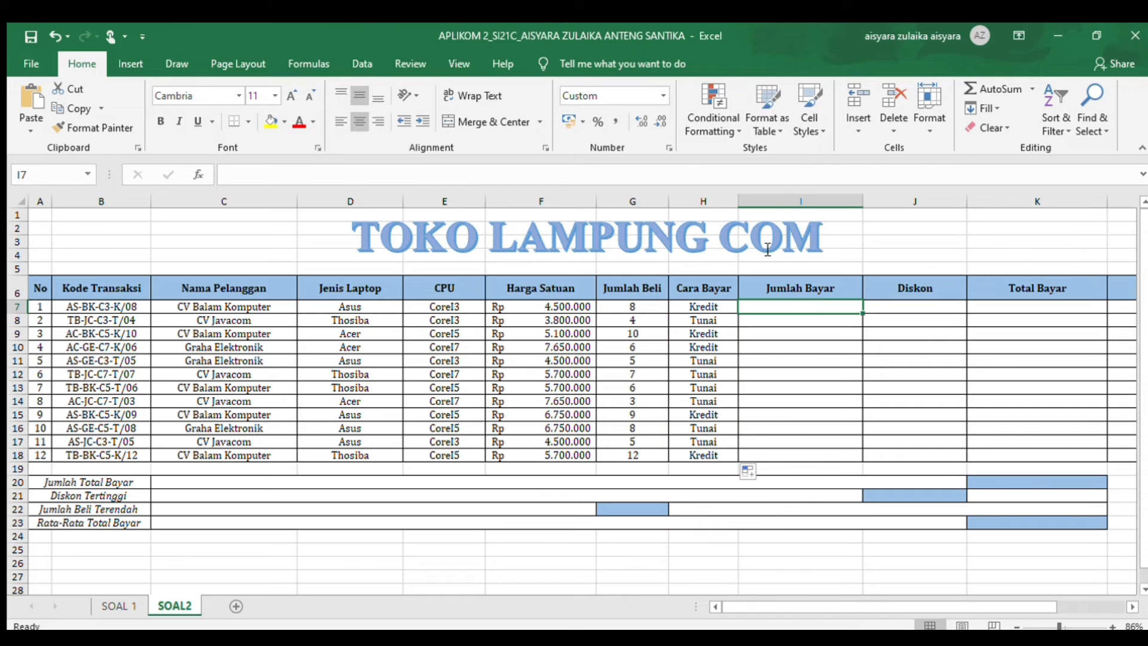
text(=sum)
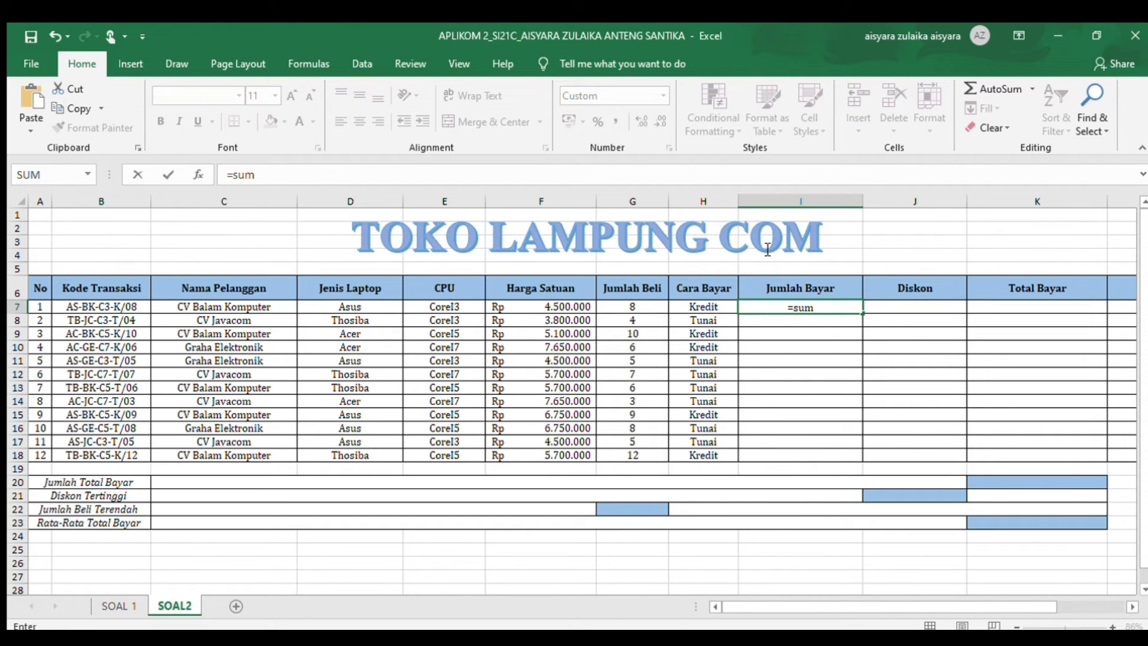
text((F7)
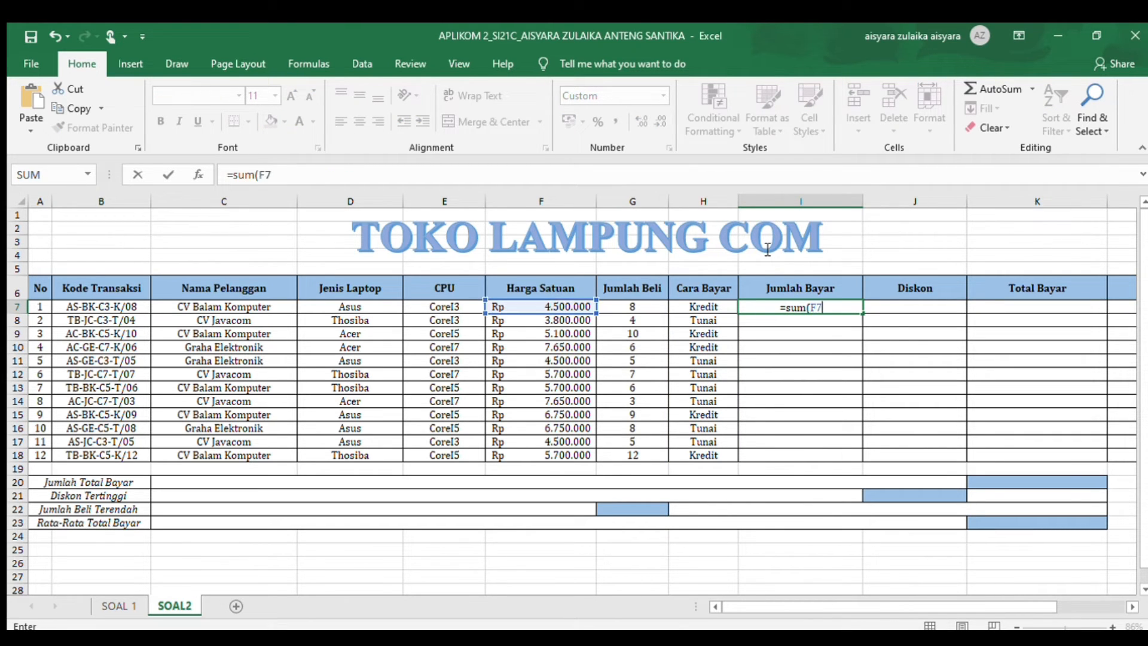
text(*G&)
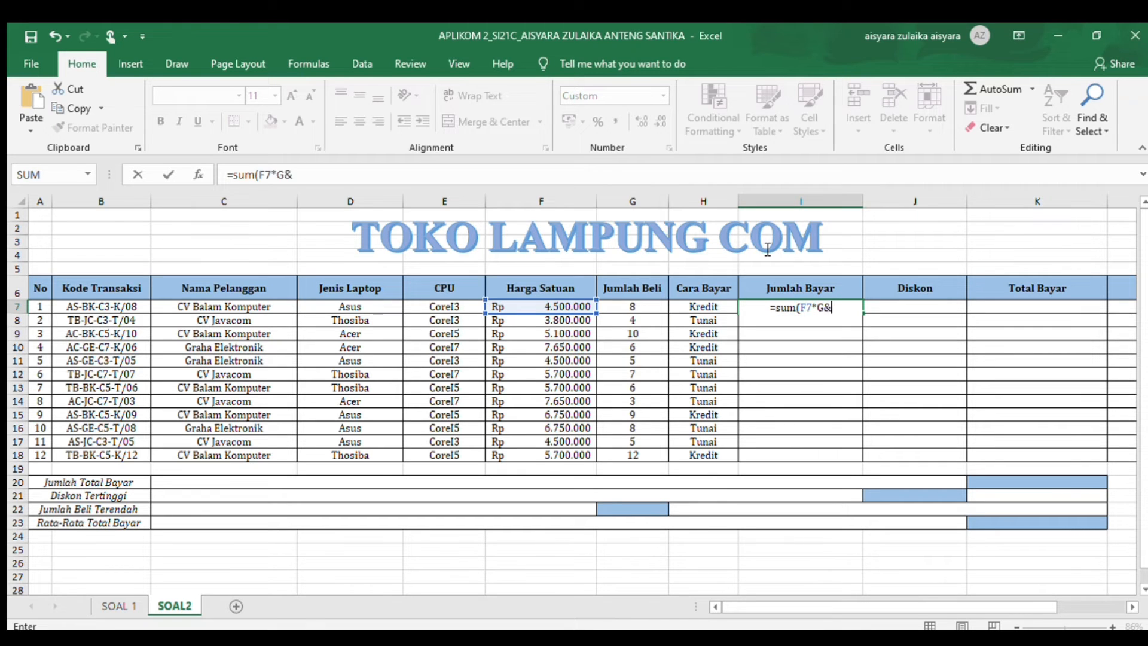
text())
key(BackSpace)
key(BackSpace)
text(7))
key(Return)
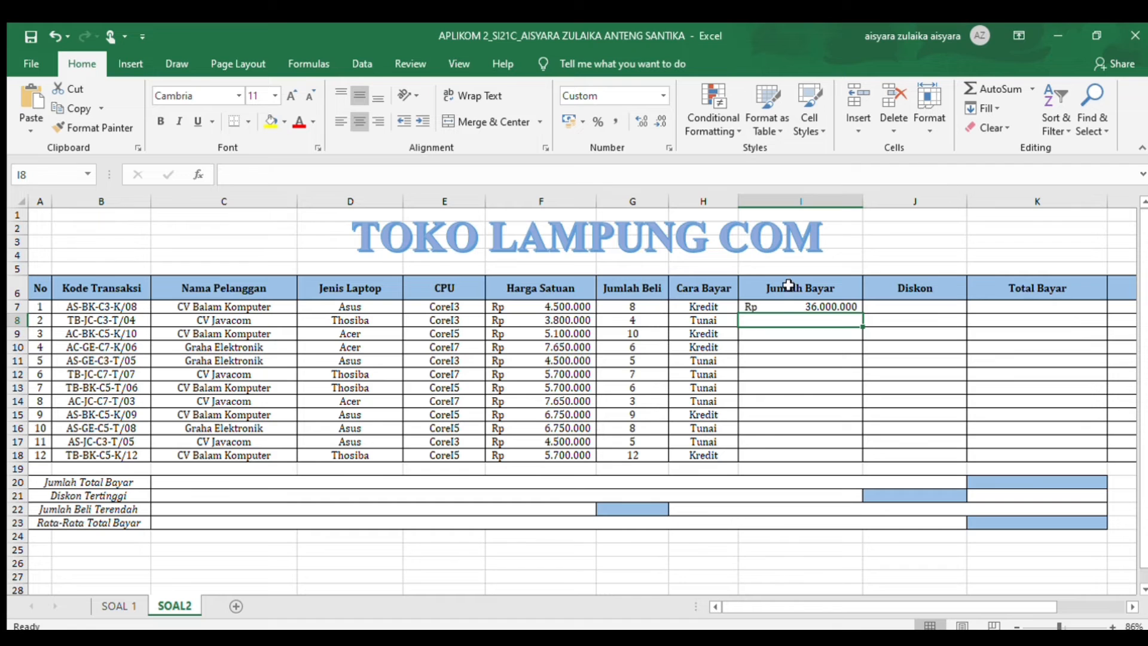
click(798, 306)
drag(863, 313, 866, 458)
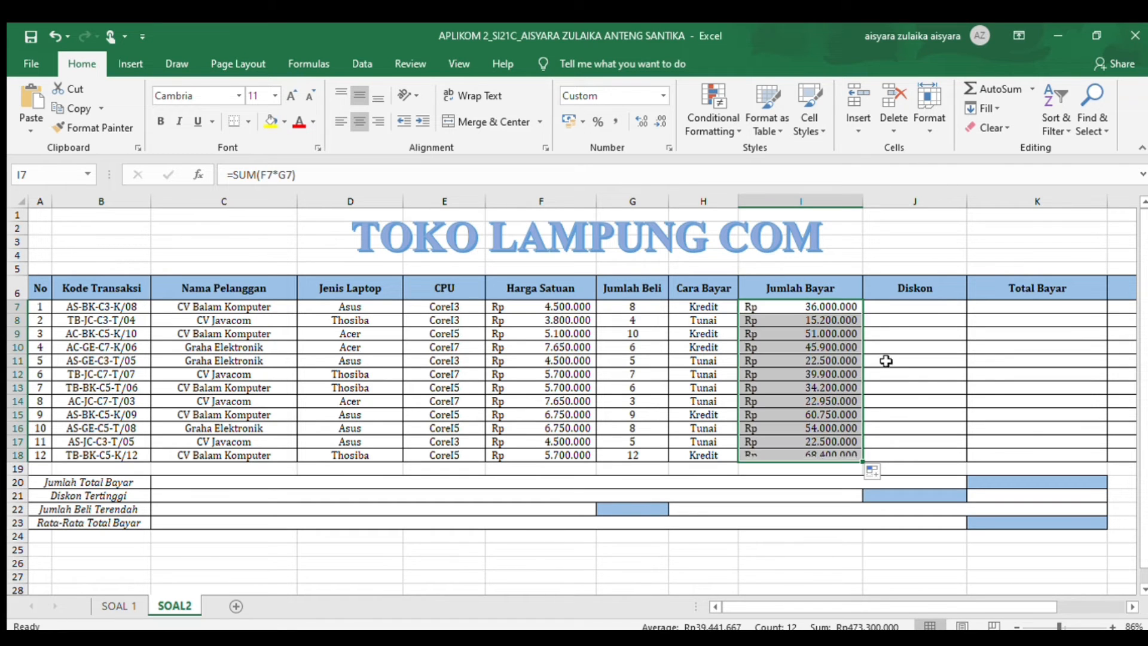
Step: Enter =IF(H7="Tunai";10%*I7;0) in J7 and fill it down the Diskon column through J18
click(934, 306)
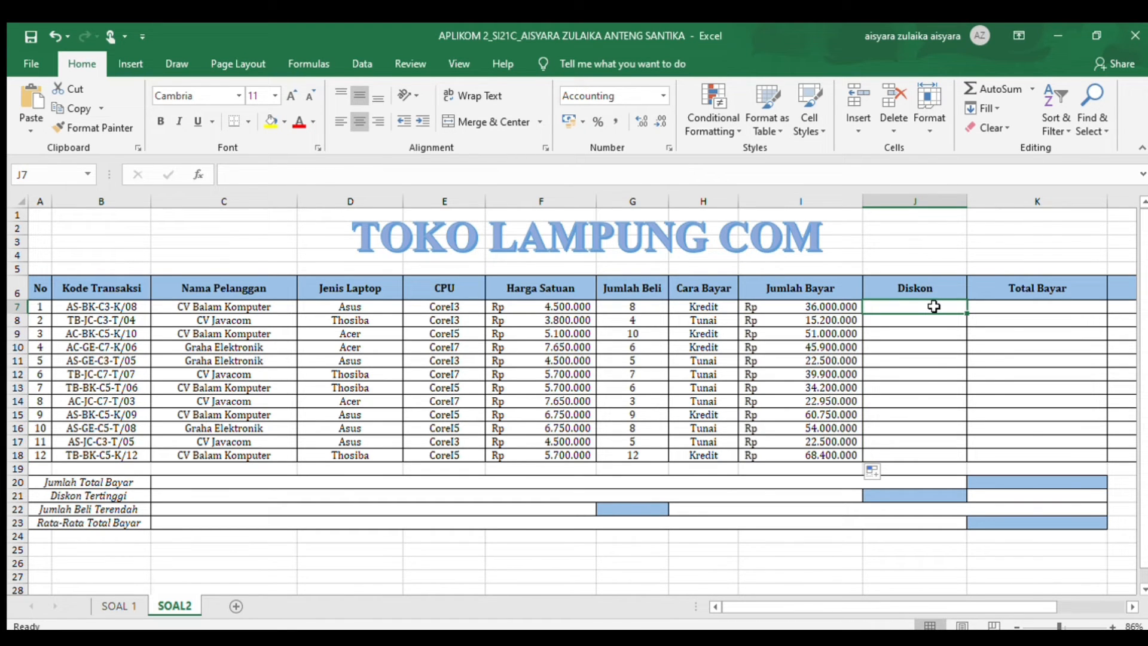
text(=if)
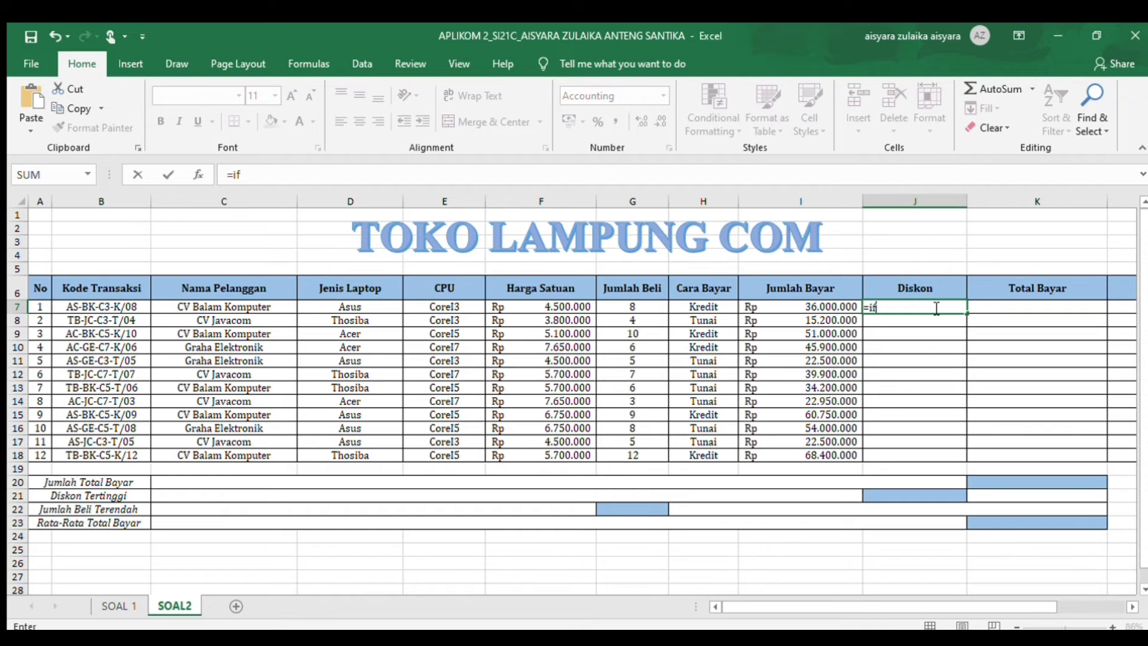
text((H7)
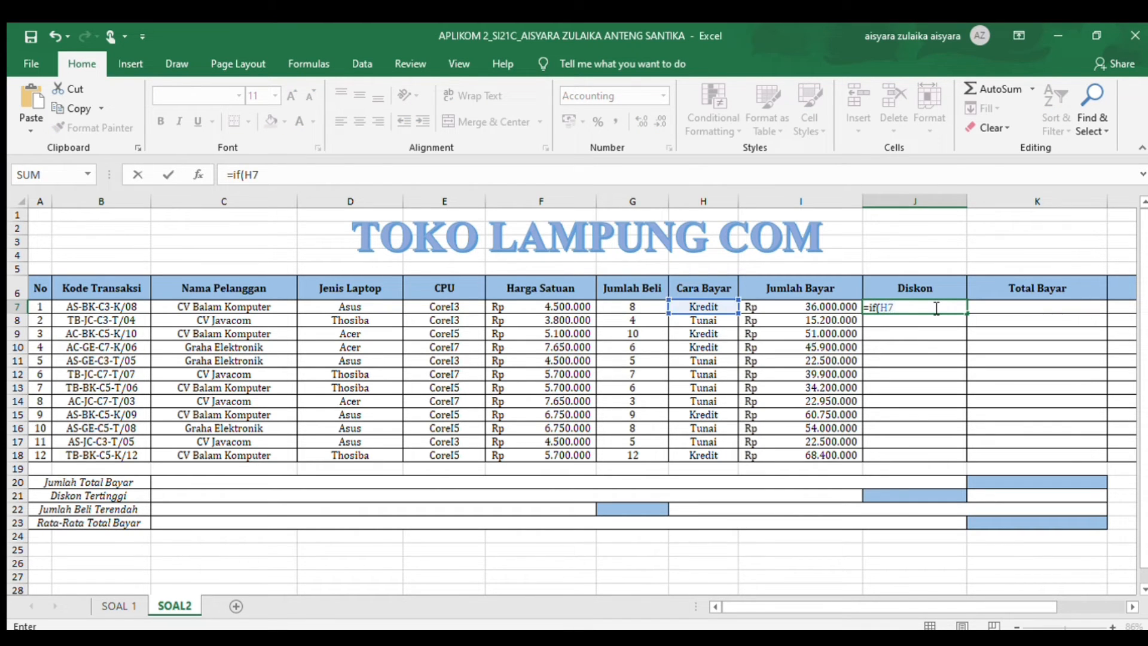
text(="Tunai";)
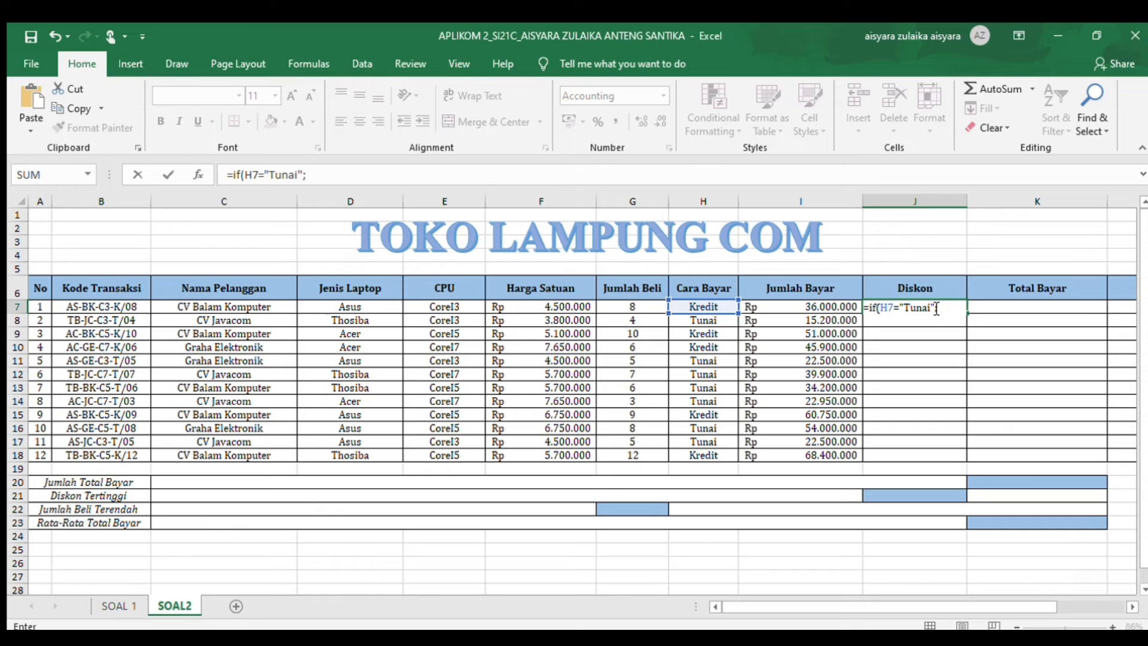
text(10%*)
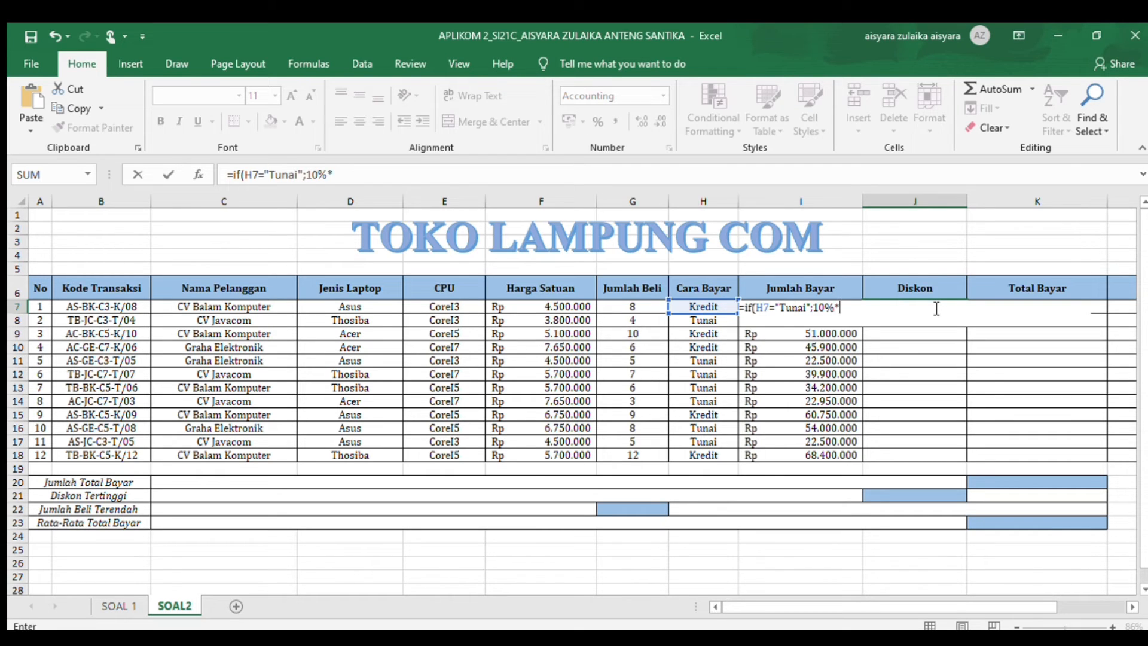
text(I7;0)
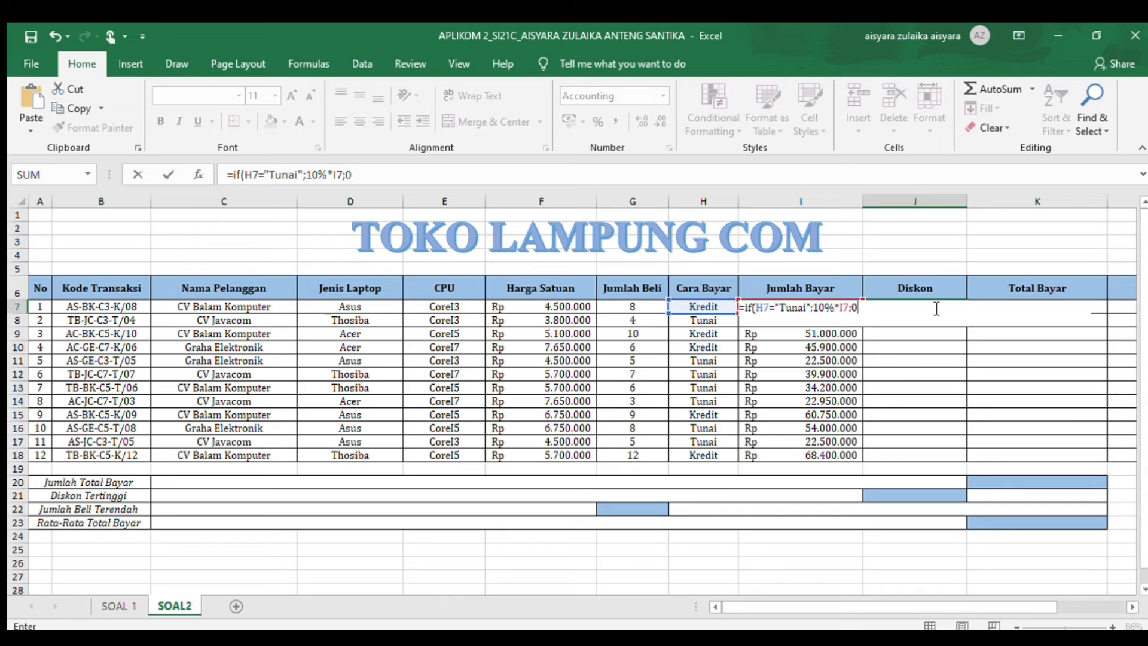
text())
key(Return)
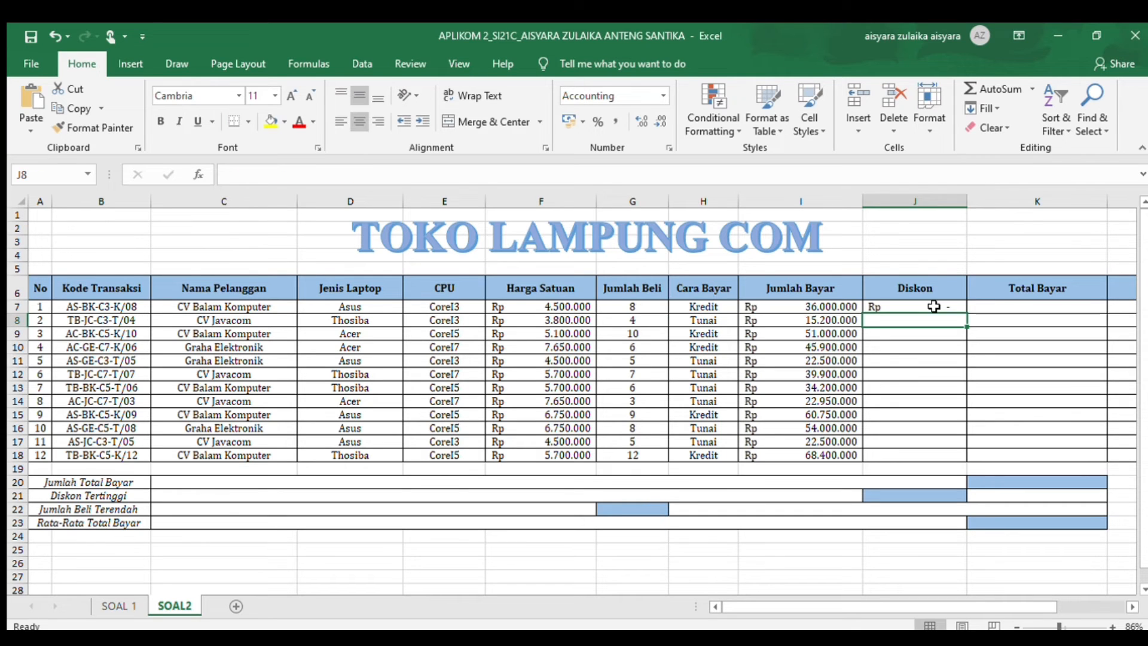
click(933, 307)
drag(968, 311, 972, 464)
Step: Enter =SUM(I7-J7) in K7 and fill it down the Total Bayar column through K18
click(1023, 311)
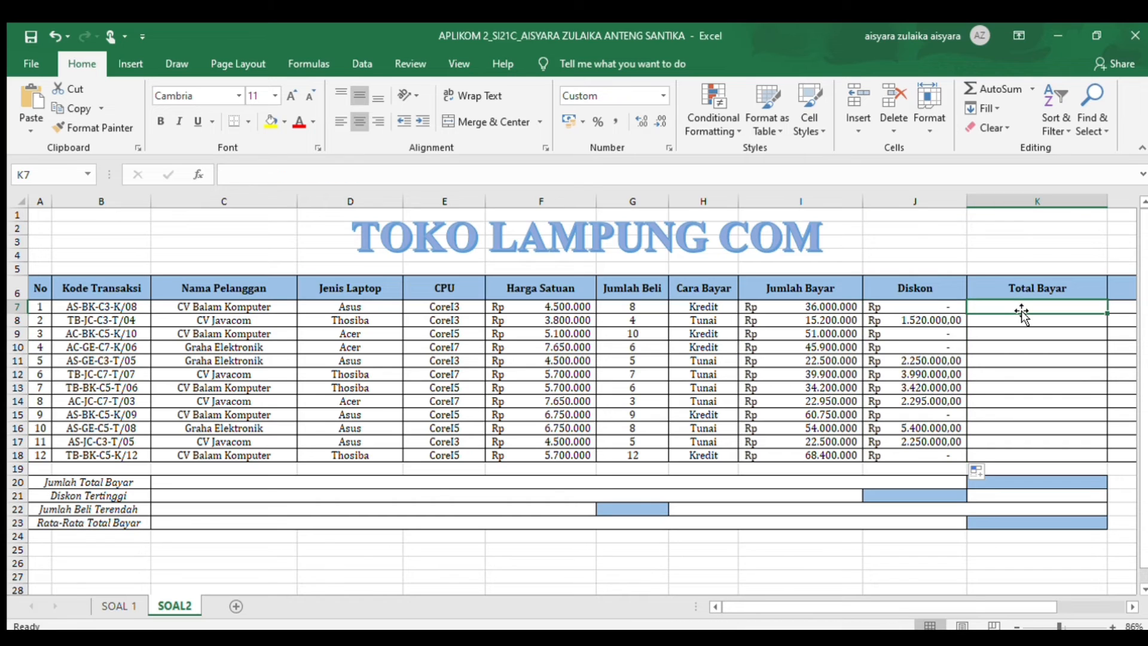
text(=sum)
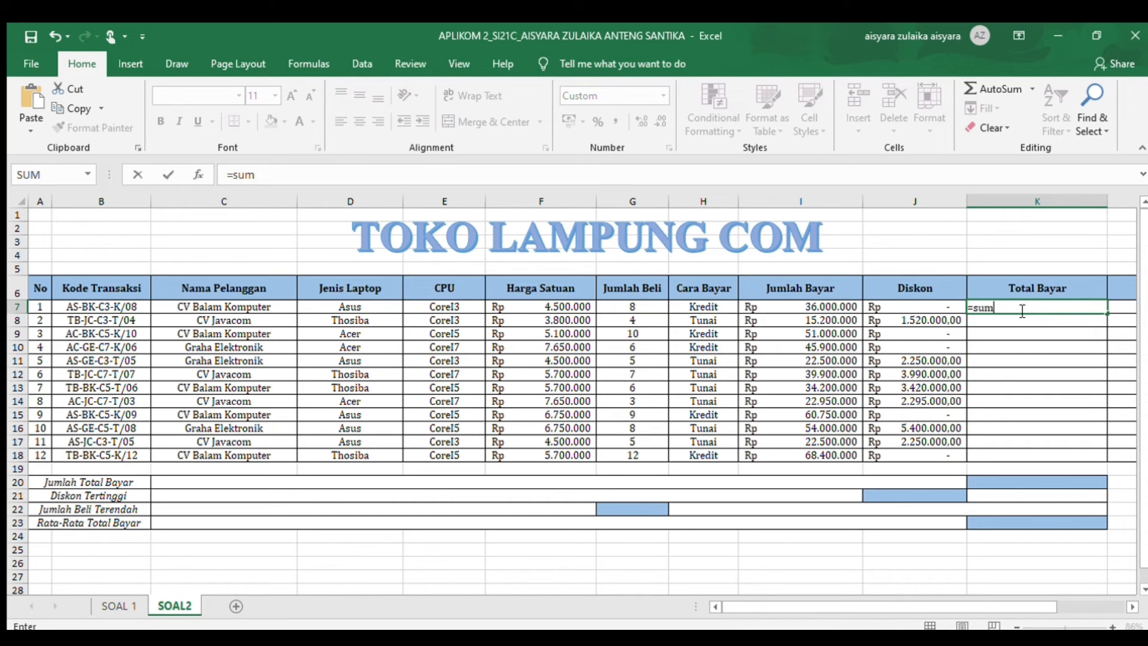
text()I7-J7))
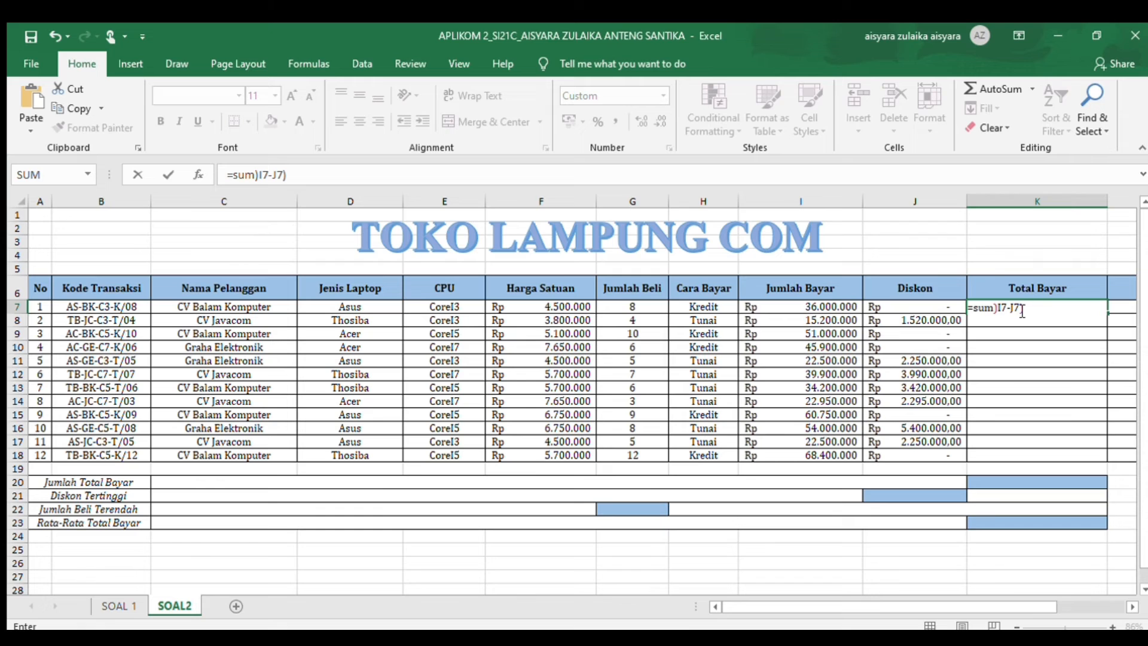
key(Return)
click(552, 420)
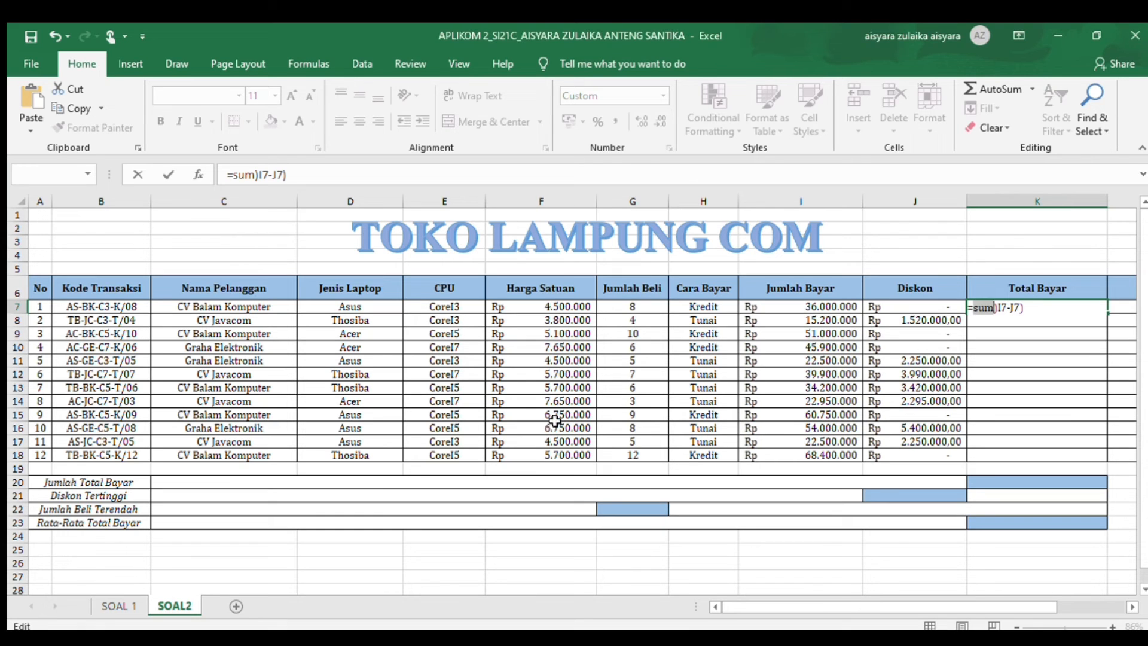
click(1002, 307)
key(BackSpace)
text(()
key(Return)
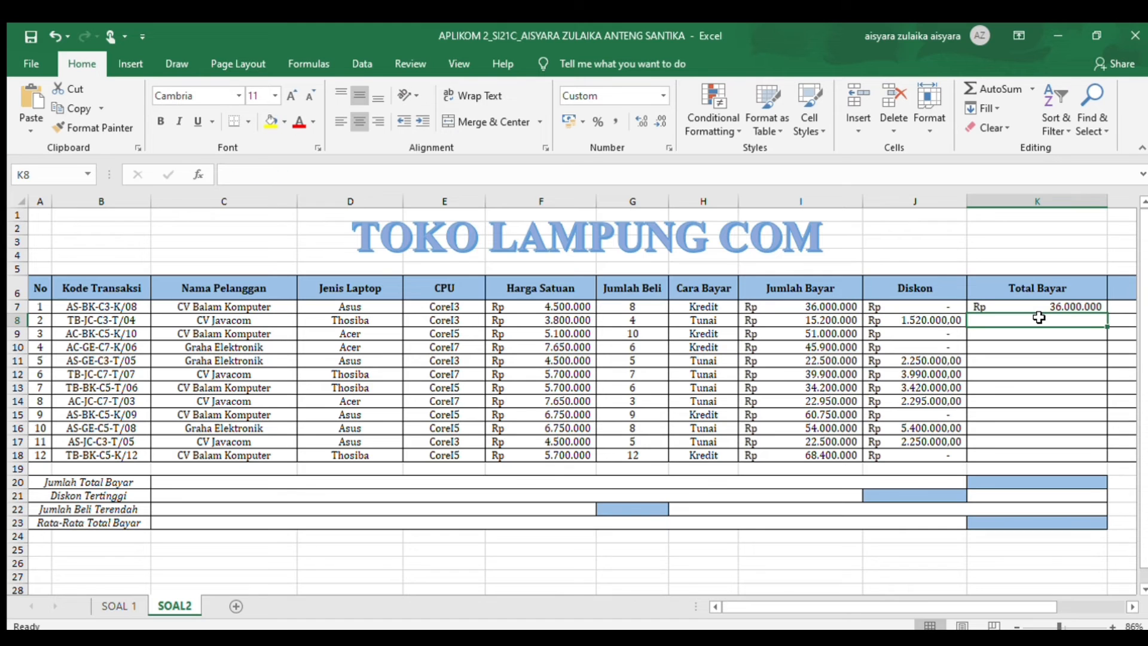
click(1046, 307)
drag(1107, 317, 1107, 458)
Step: Begin the Bonus formula in L7 with =IF(AND(G7>=5;1500000
click(1120, 308)
scroll(1090, 402, right, 2)
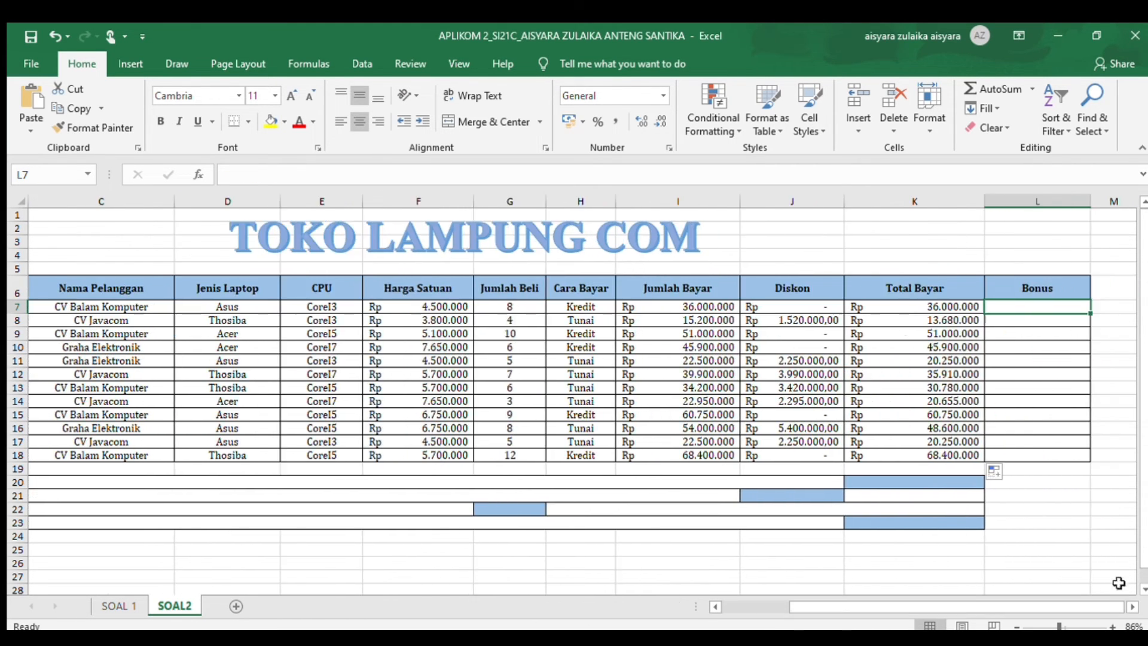
text(=if)
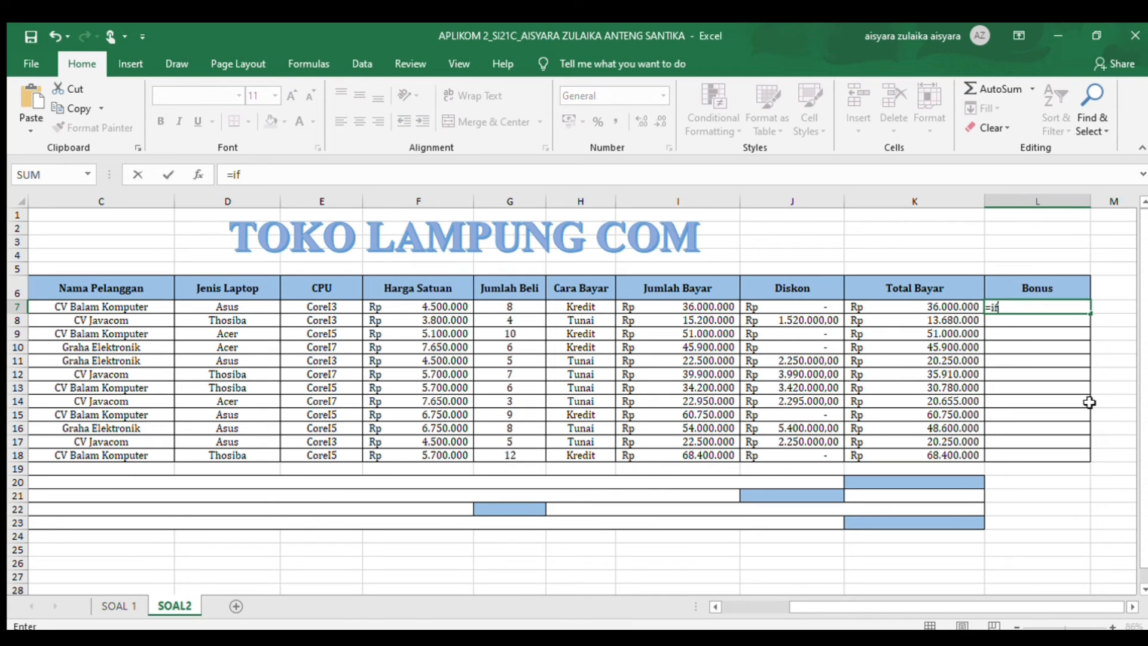
text((and()
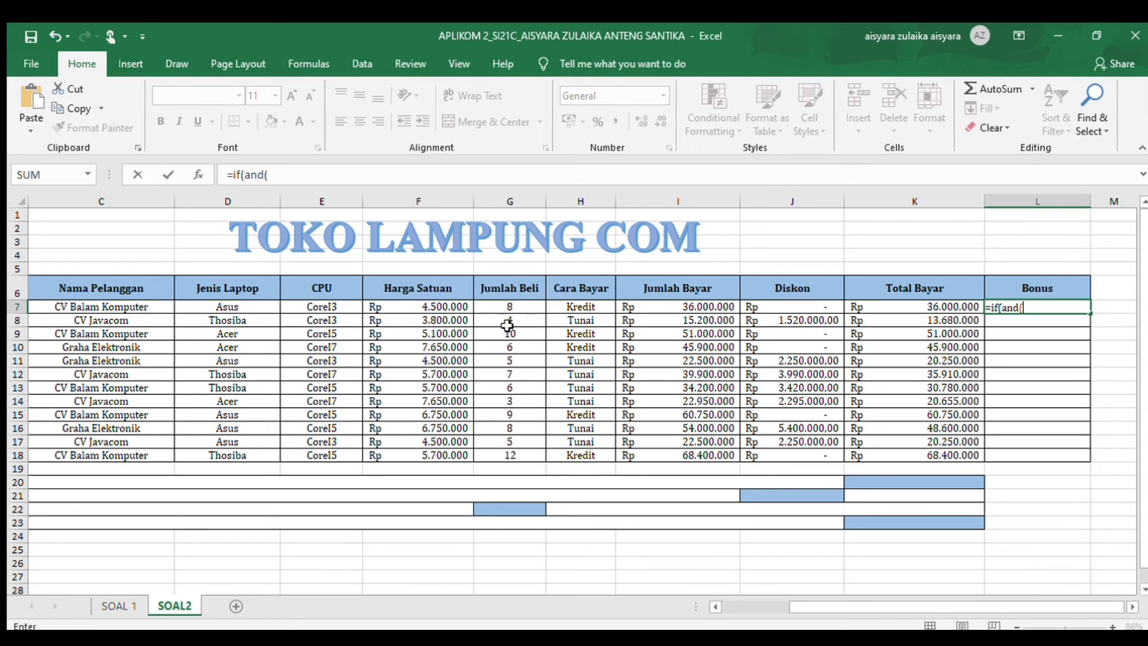
click(515, 308)
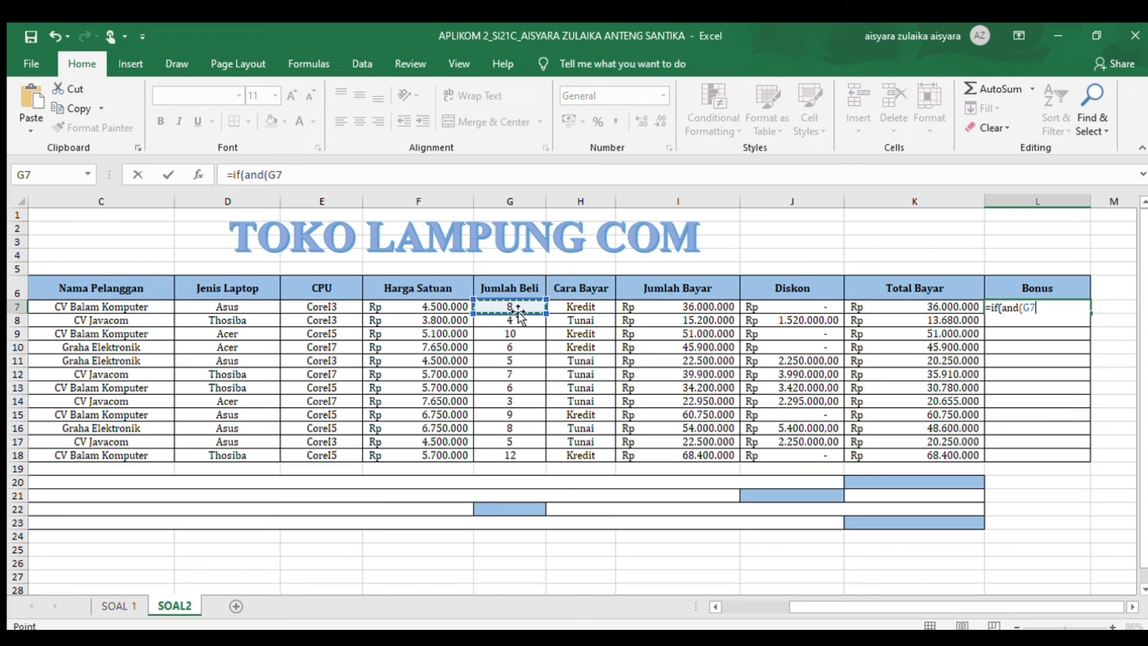
text(>=5)
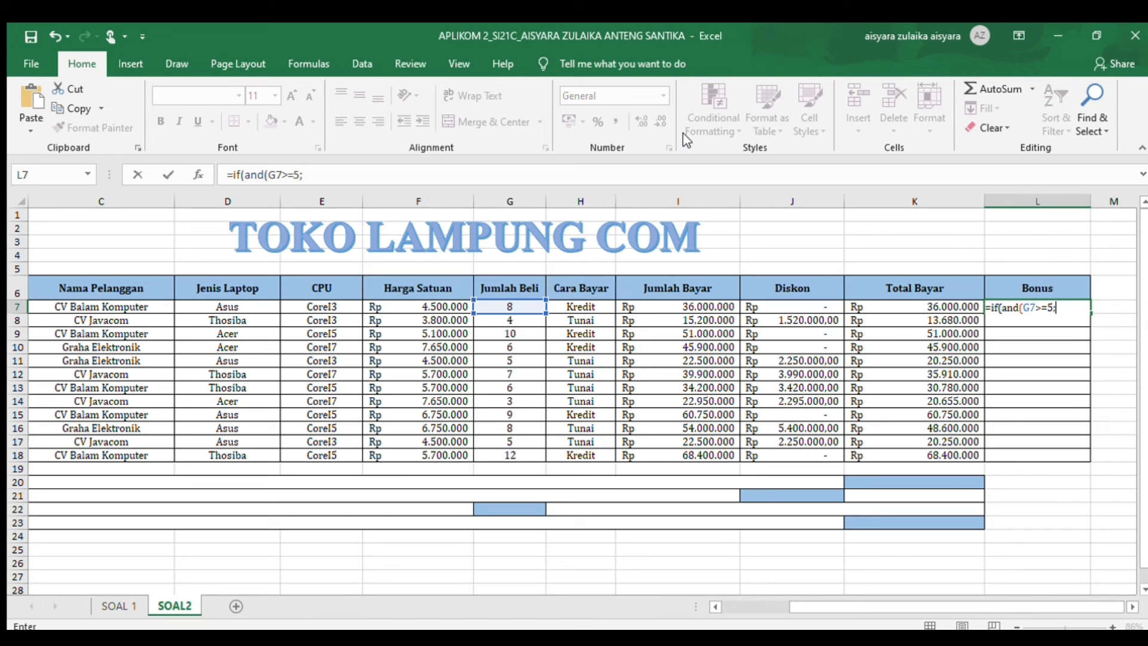
text(1500000)
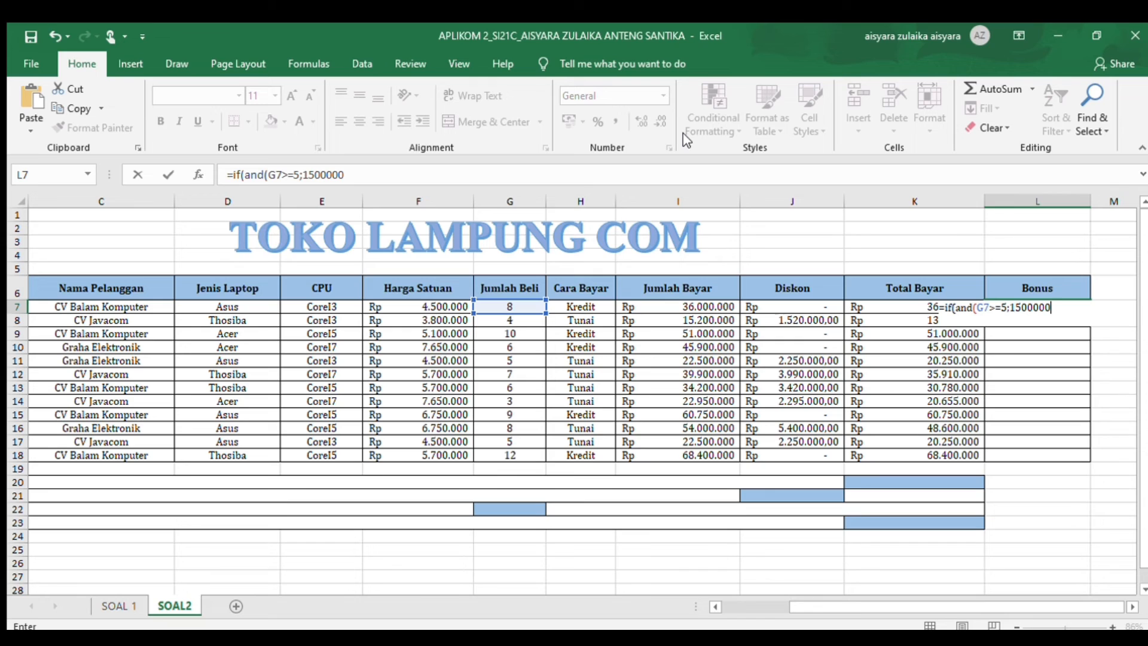
Step: Close the AND condition in L7's formula and add the outcomes Mouse Wirerelss and "Tidak Dapat"
text();Mouse Wirle)
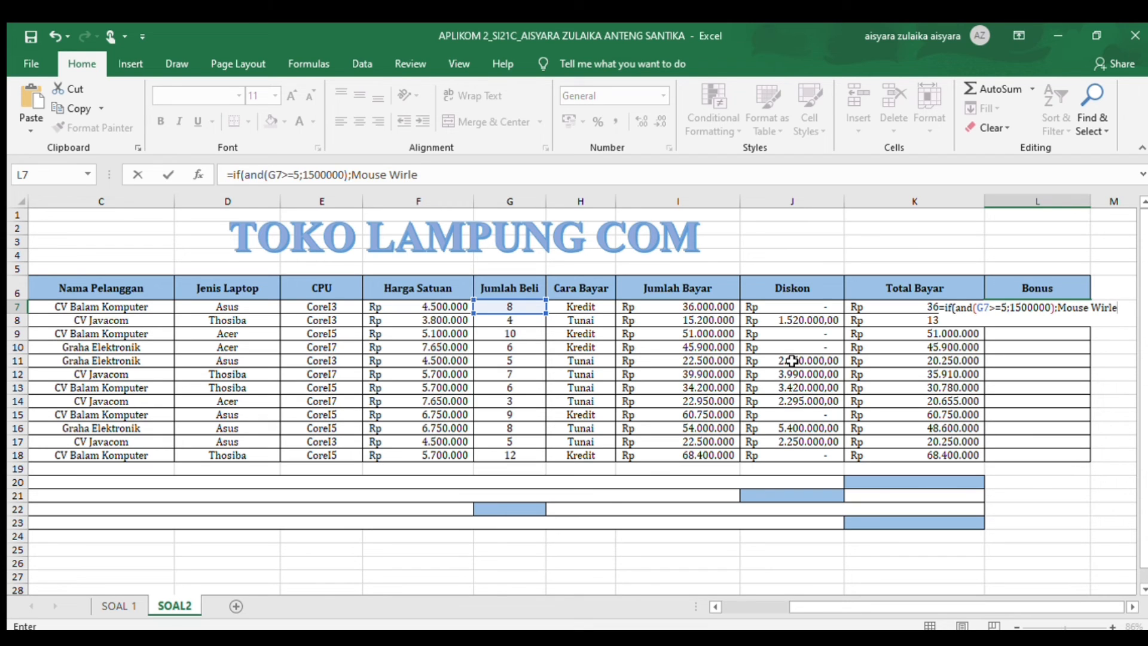
key(BackSpace)
key(BackSpace)
text(erelss)
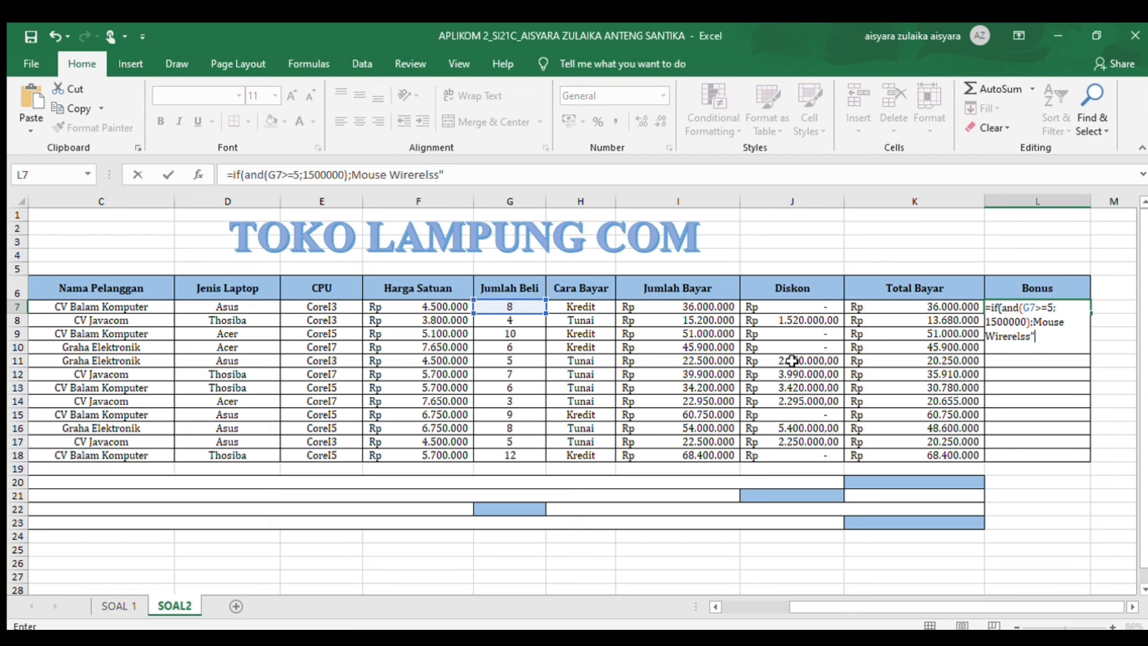
text(";"Tidak Dapat2)
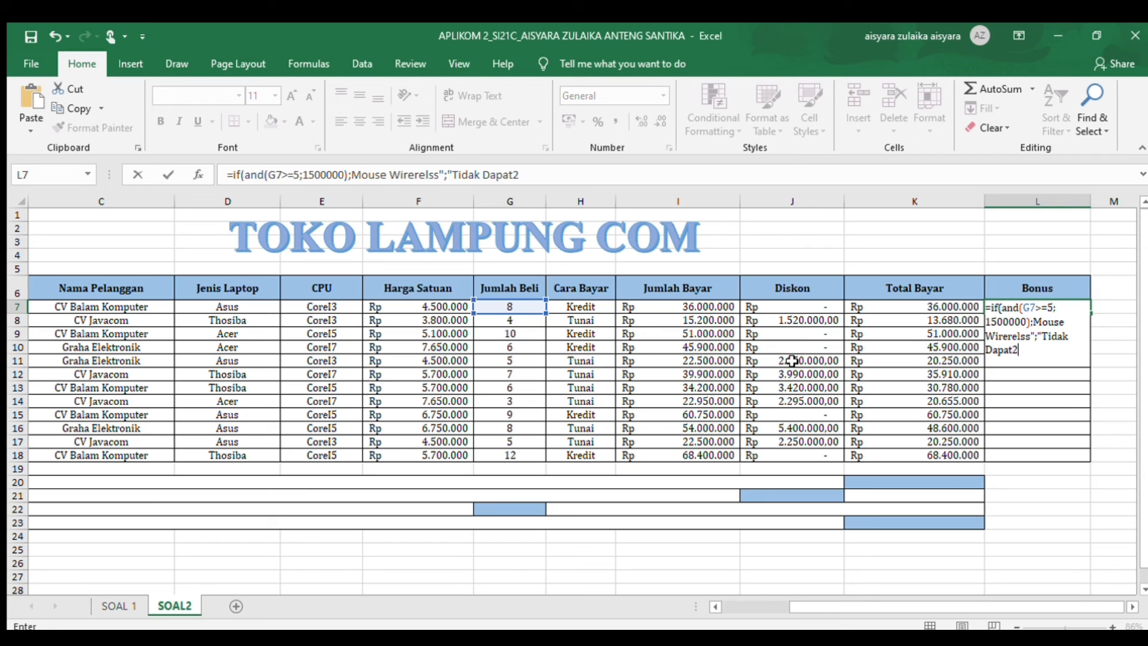
key(BackSpace)
text("))
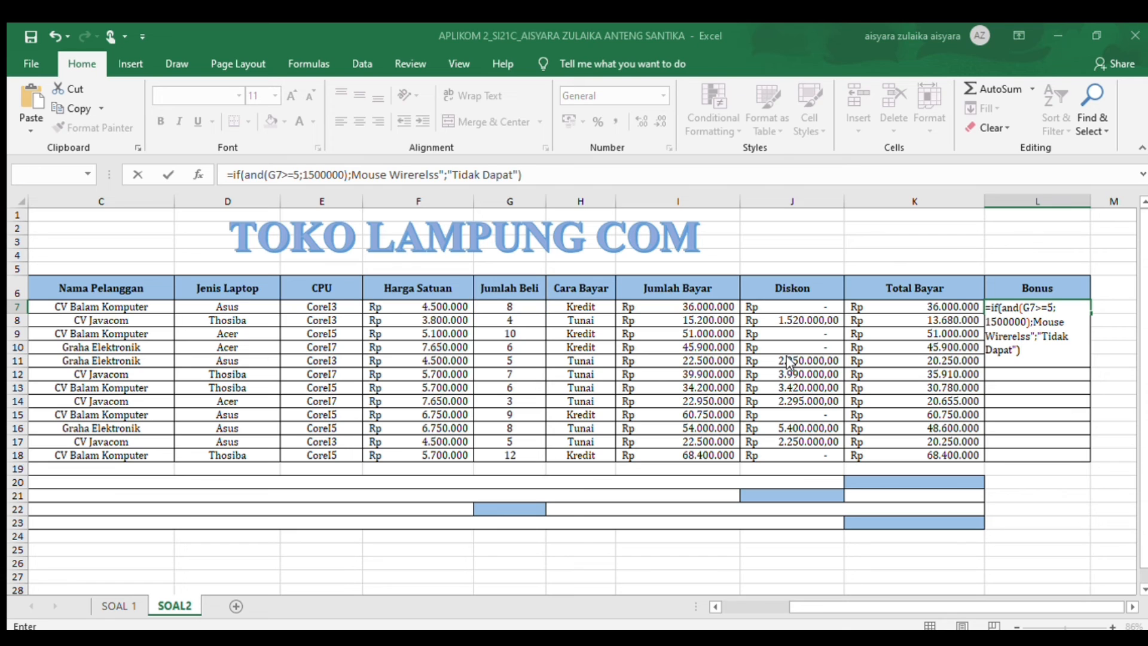
key(Return)
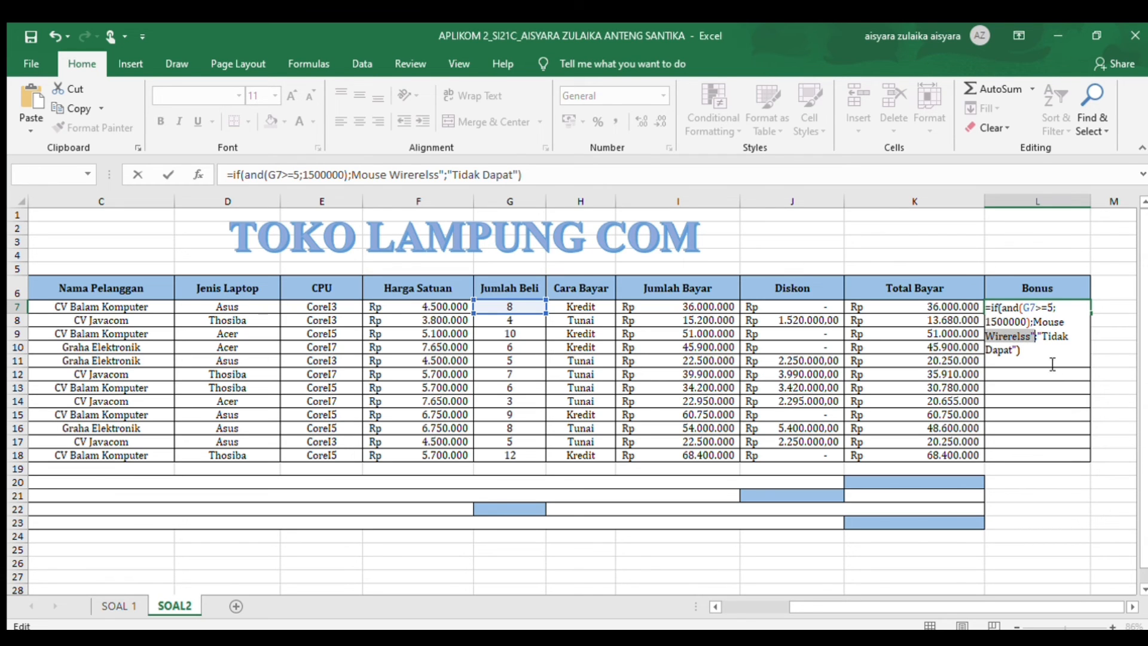
Step: Add the missing opening quote before Mouse Wirerelss in L7 and fill the formula down the Bonus column through L18
click(1034, 323)
text(")
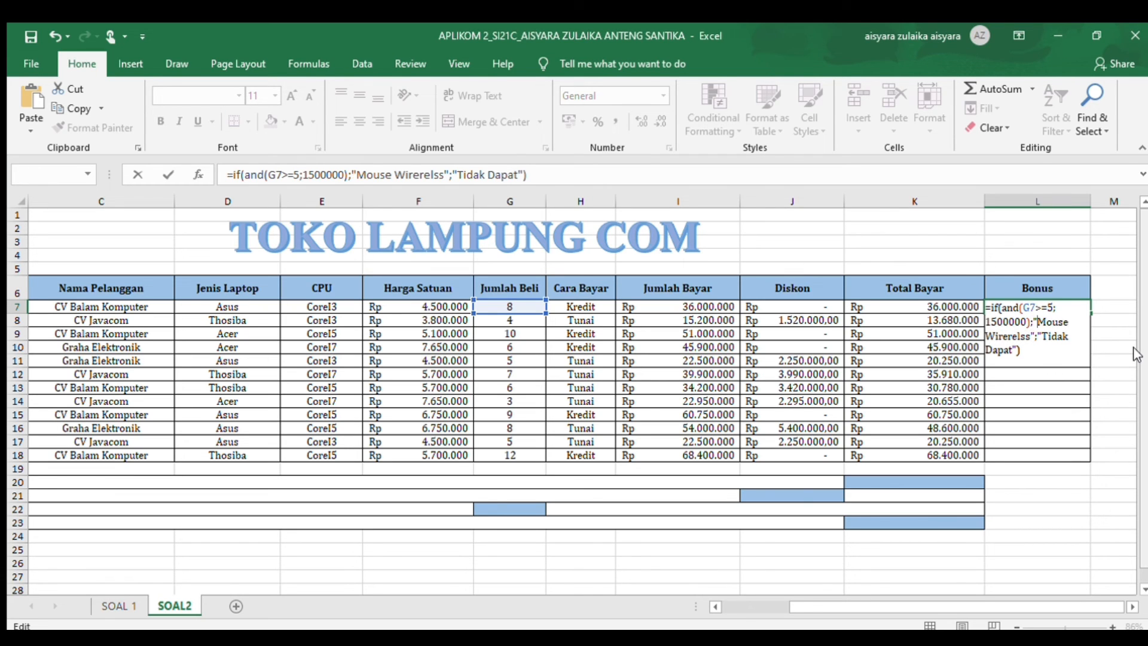
key(Return)
click(1055, 308)
drag(1091, 314, 1090, 462)
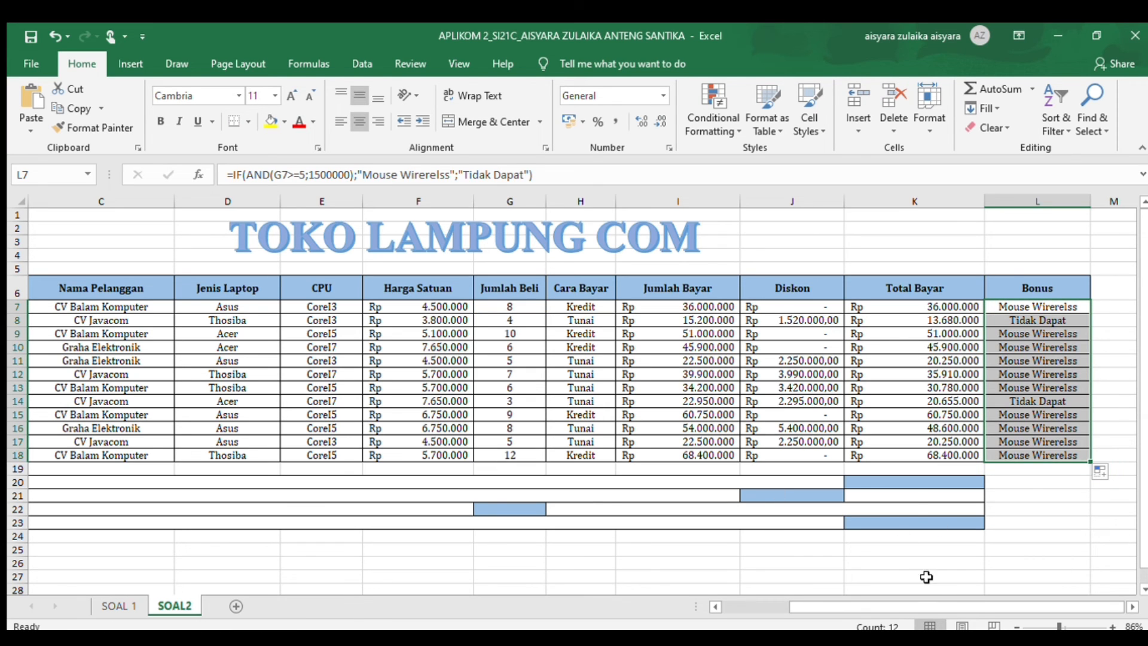
Step: Enter =SUM(K7:K18) in K20 for Jumlah Total Bayar
click(916, 483)
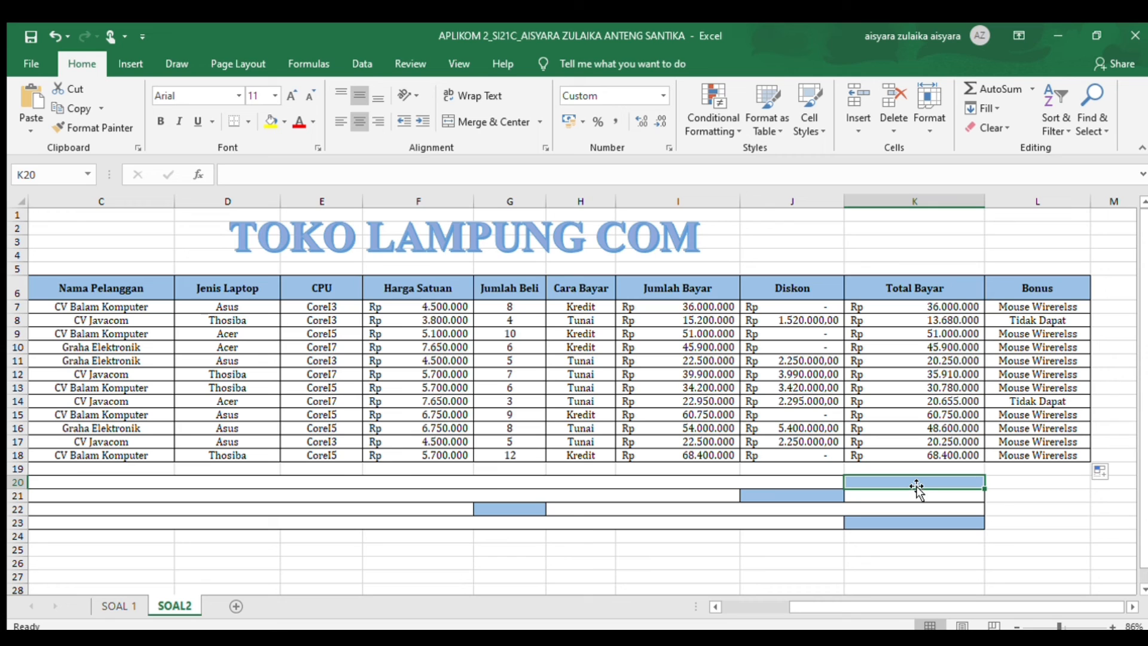
text(=sum)
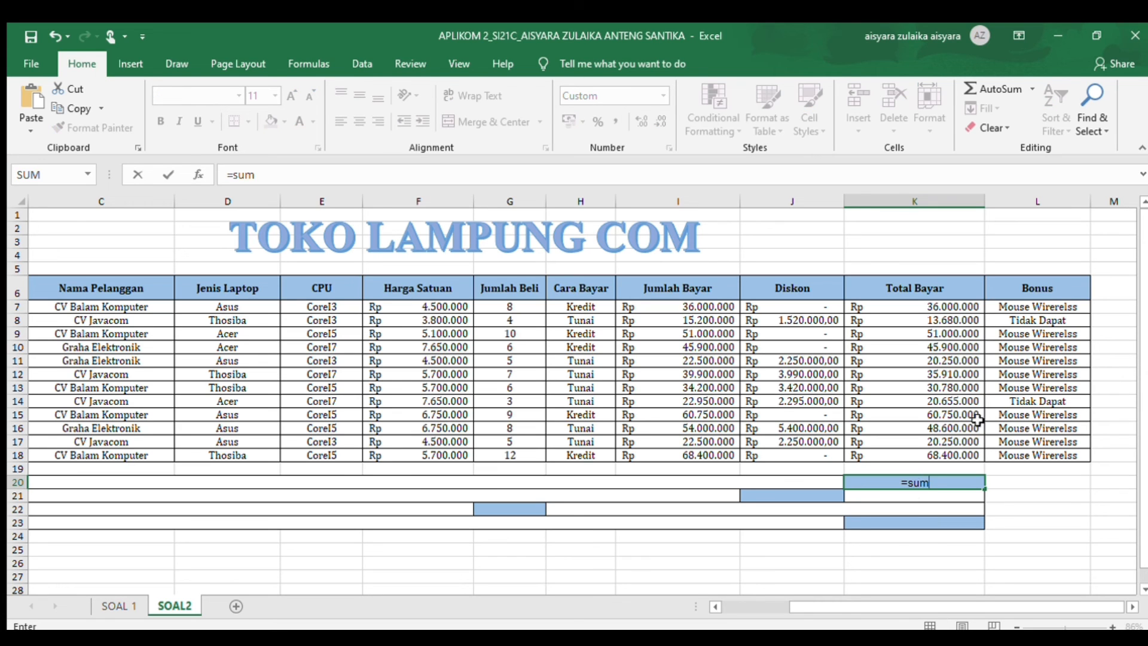
text(()
drag(941, 306, 964, 450)
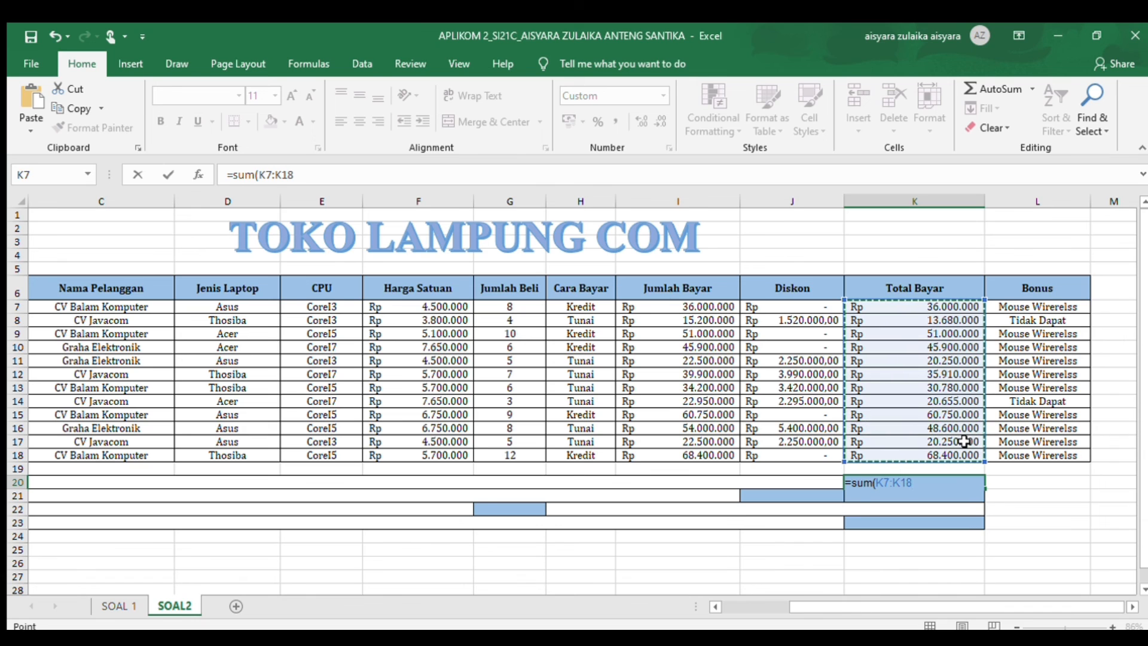
key(Return)
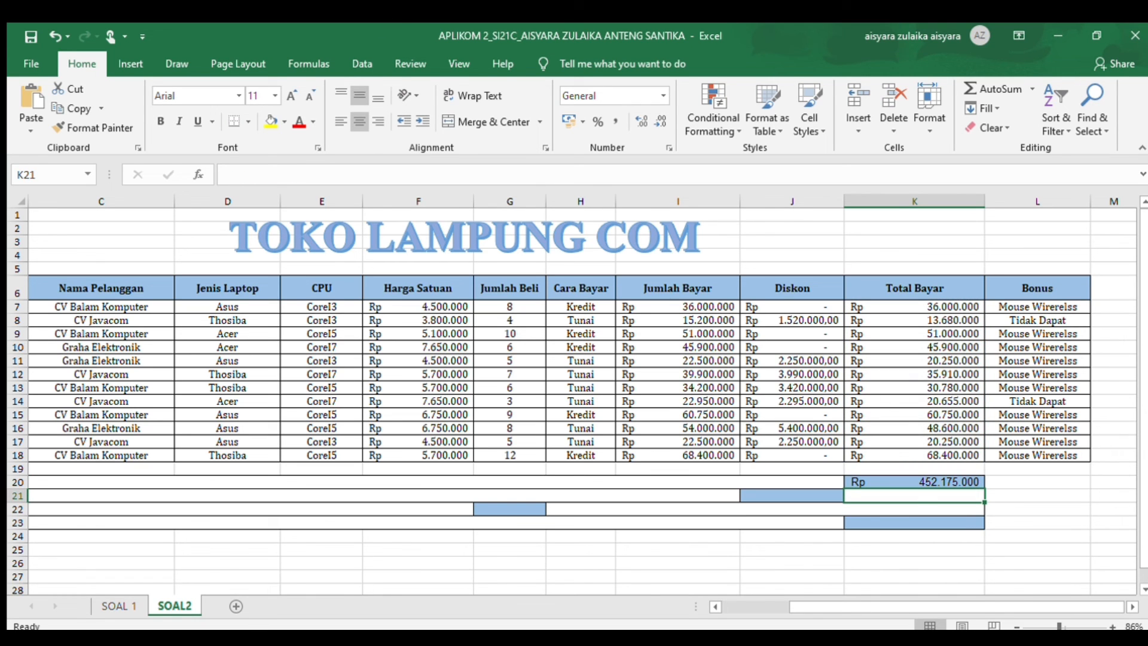
Step: Enter =MAX(J7:J18) in J21 for Diskon Tertinggi
click(785, 500)
text(=max()
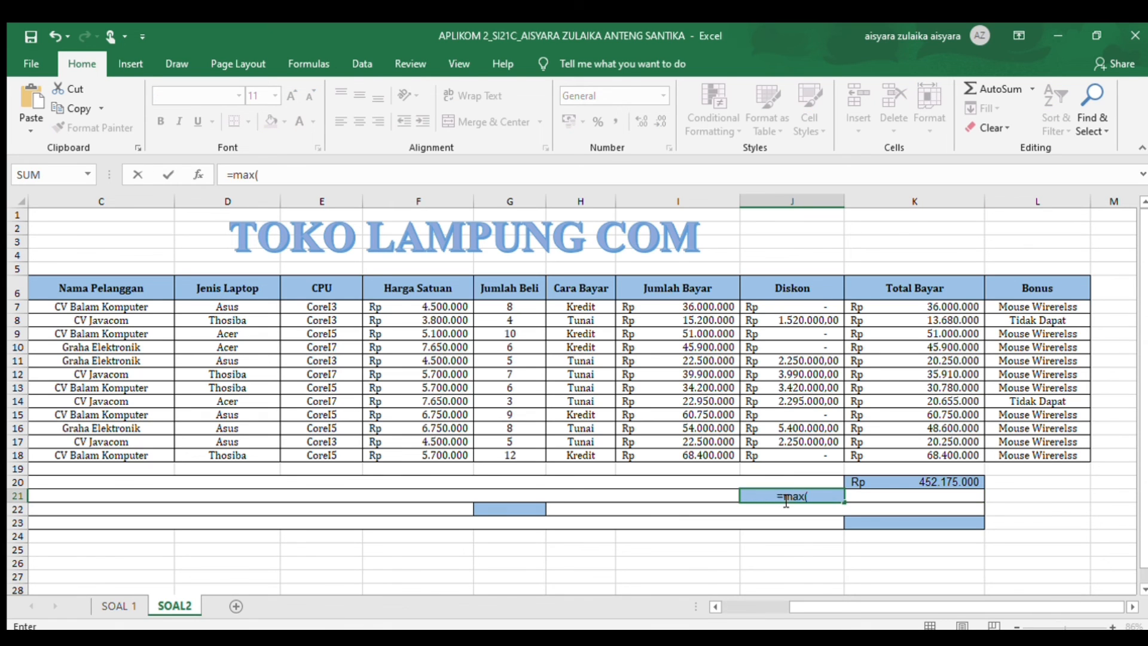
drag(769, 309, 802, 463)
text())
key(Return)
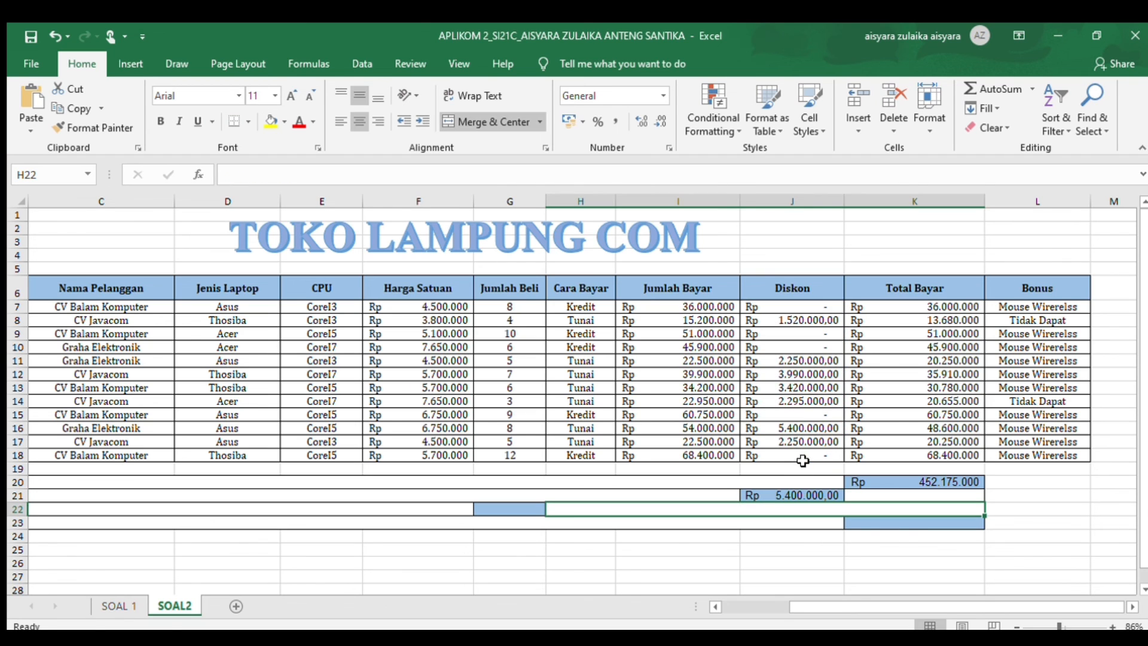
Step: Enter =MIN(G7:G18) in G22 for Jumlah Beli Terendah
double_click(534, 509)
text(min()
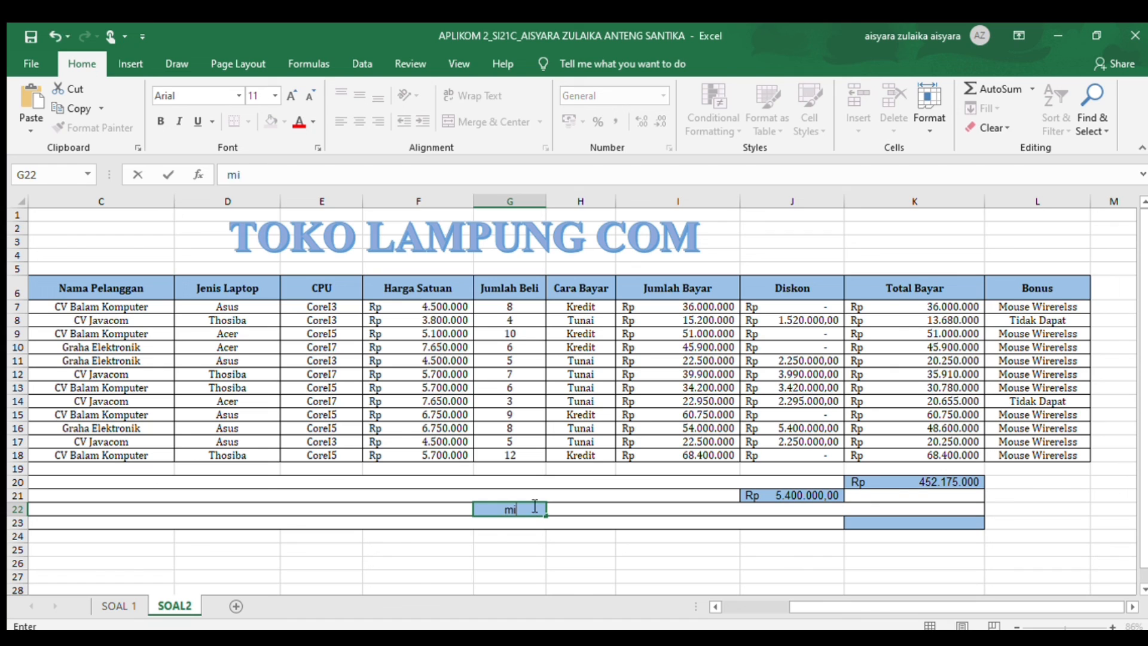
key(BackSpace)
key(BackSpace)
key(BackSpace)
key(BackSpace)
text(-min)
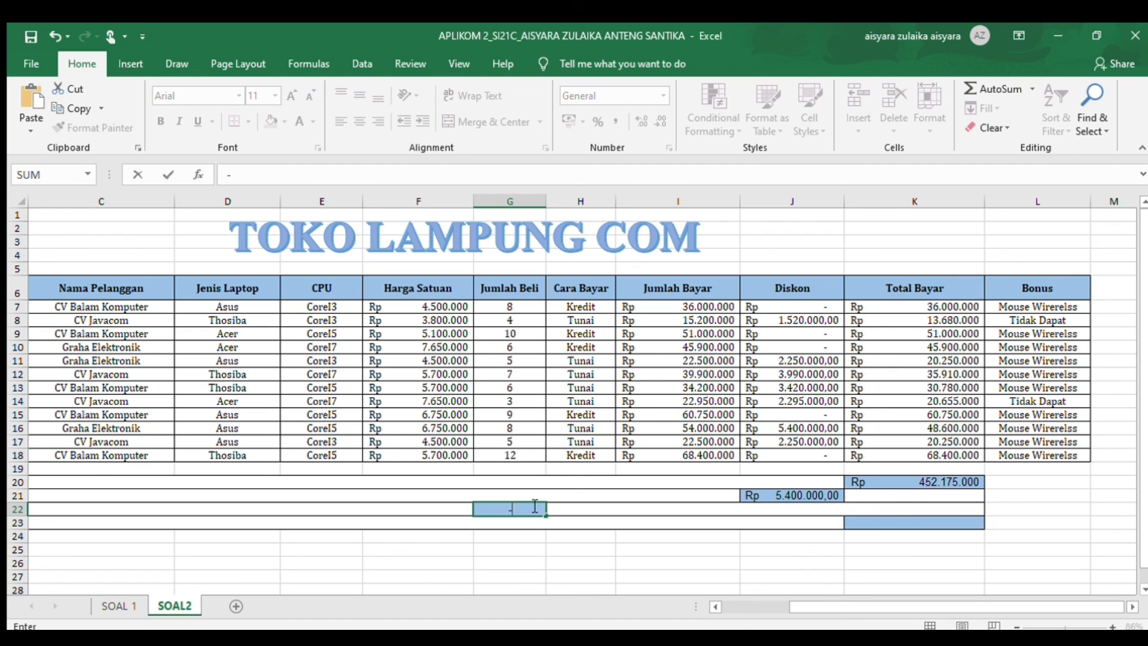
key(BackSpace)
key(BackSpace)
key(BackSpace)
key(BackSpace)
text(=min()
drag(516, 307, 516, 455)
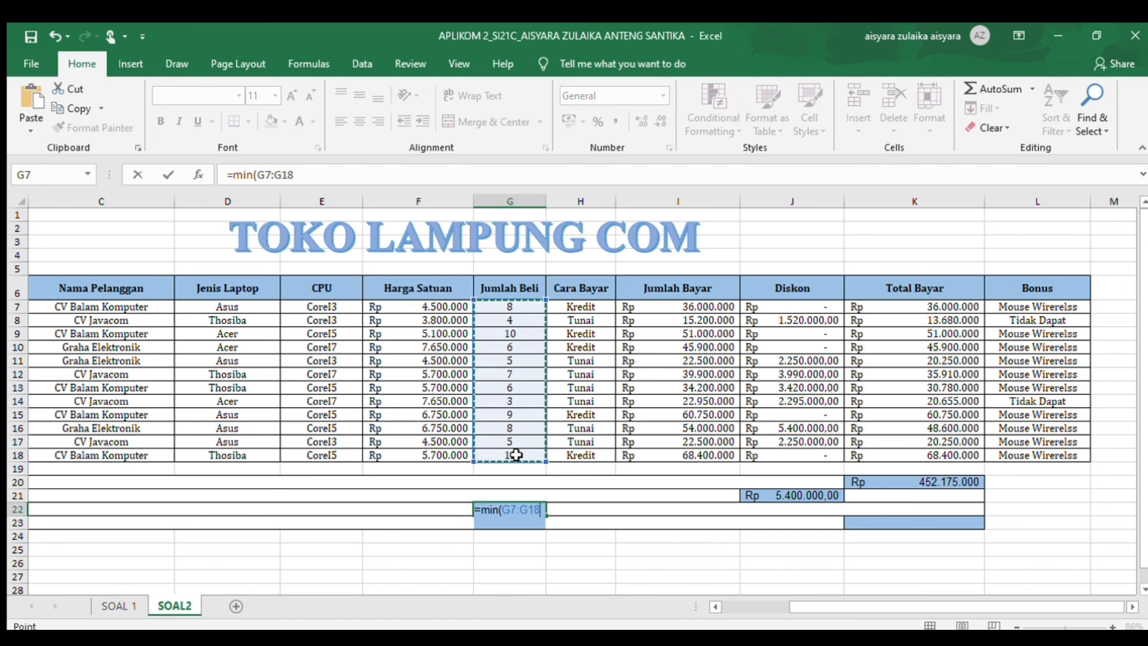
key(Return)
Step: Enter =avarage(K7:K18) in K23 for Rata-Rata Total Bayar
click(902, 520)
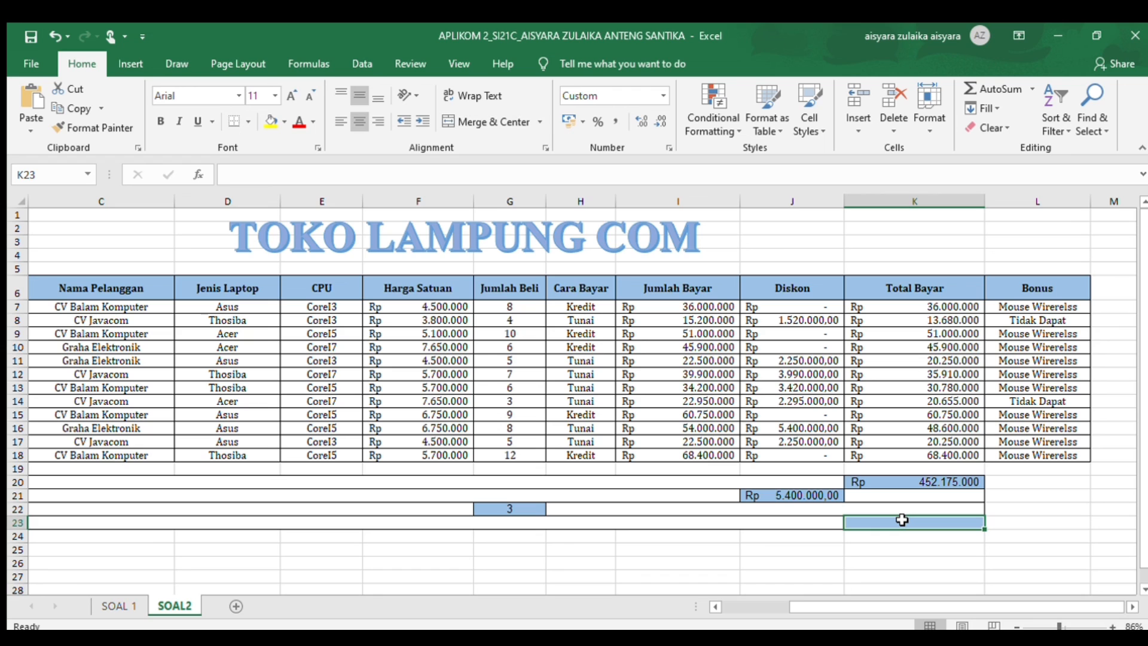
text(=avarage)
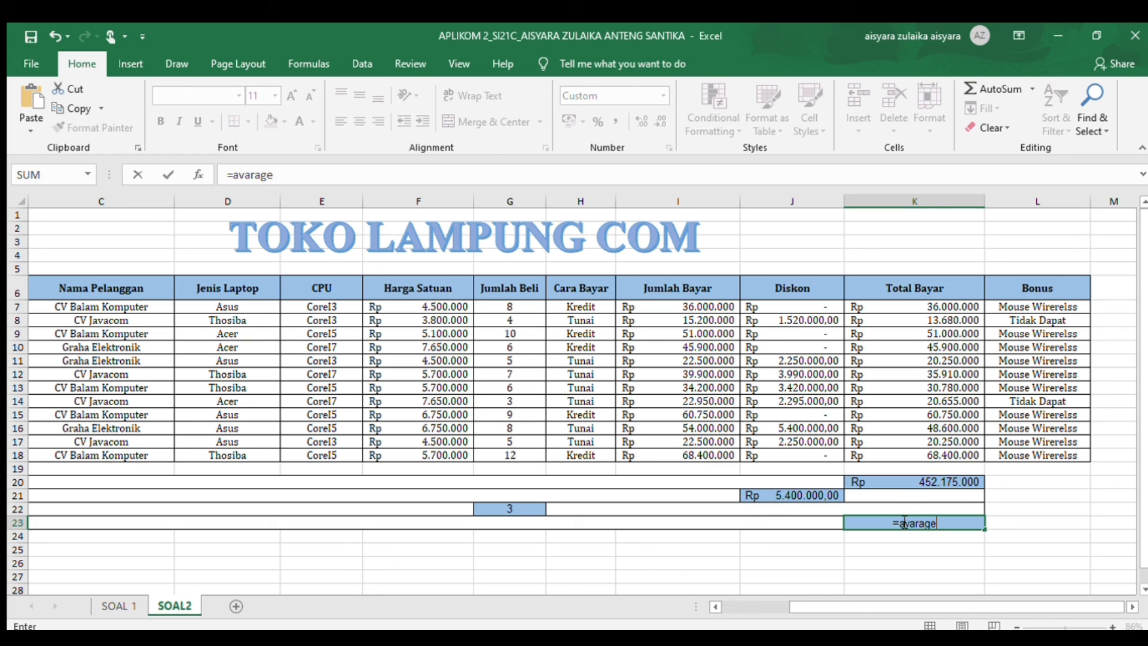
key(BackSpace)
text(e()
click(878, 306)
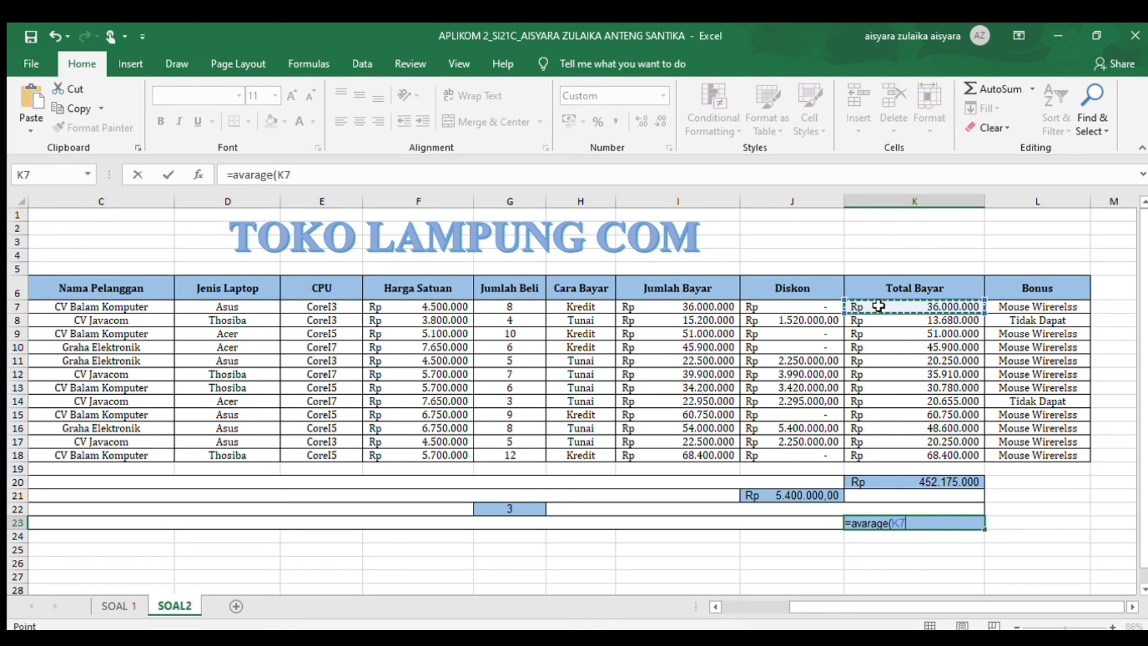
drag(878, 306, 880, 452)
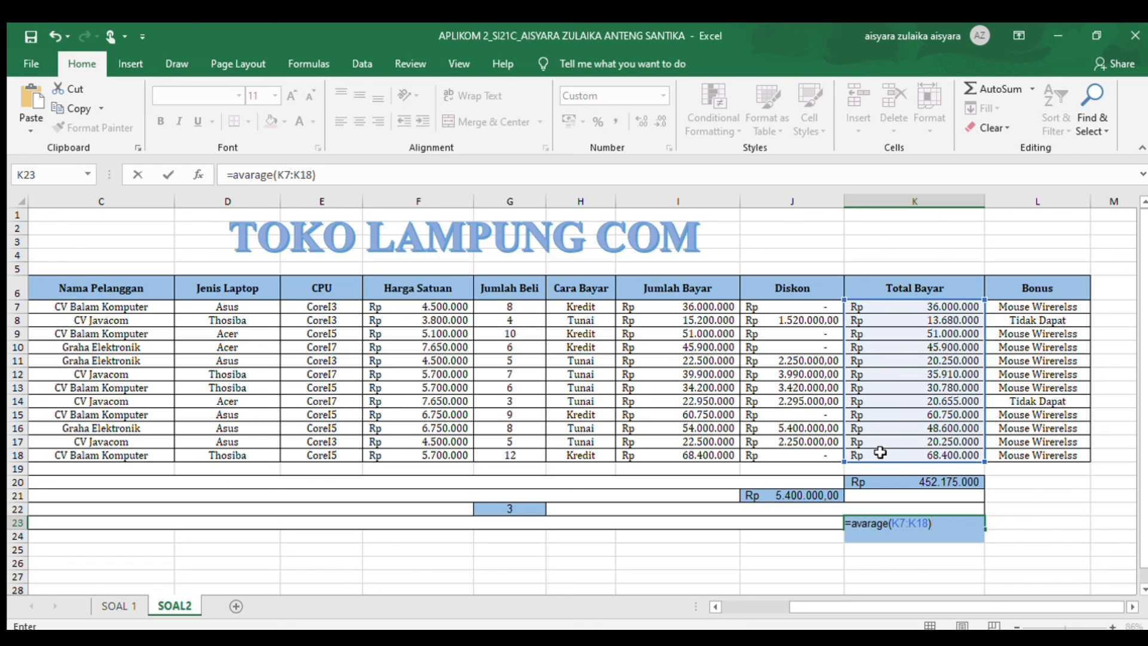
key(Return)
Step: Correct the misspelled function name in K23 so the formula reads =AVERAGE(K7:K18)
click(965, 521)
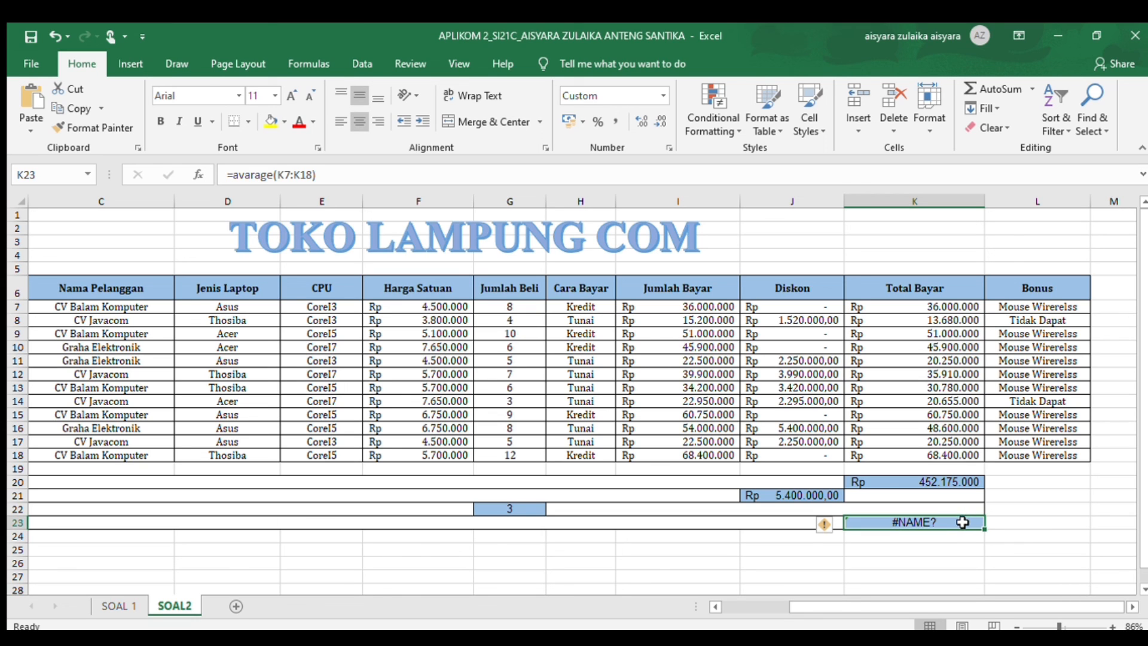
double_click(278, 174)
key(BackSpace)
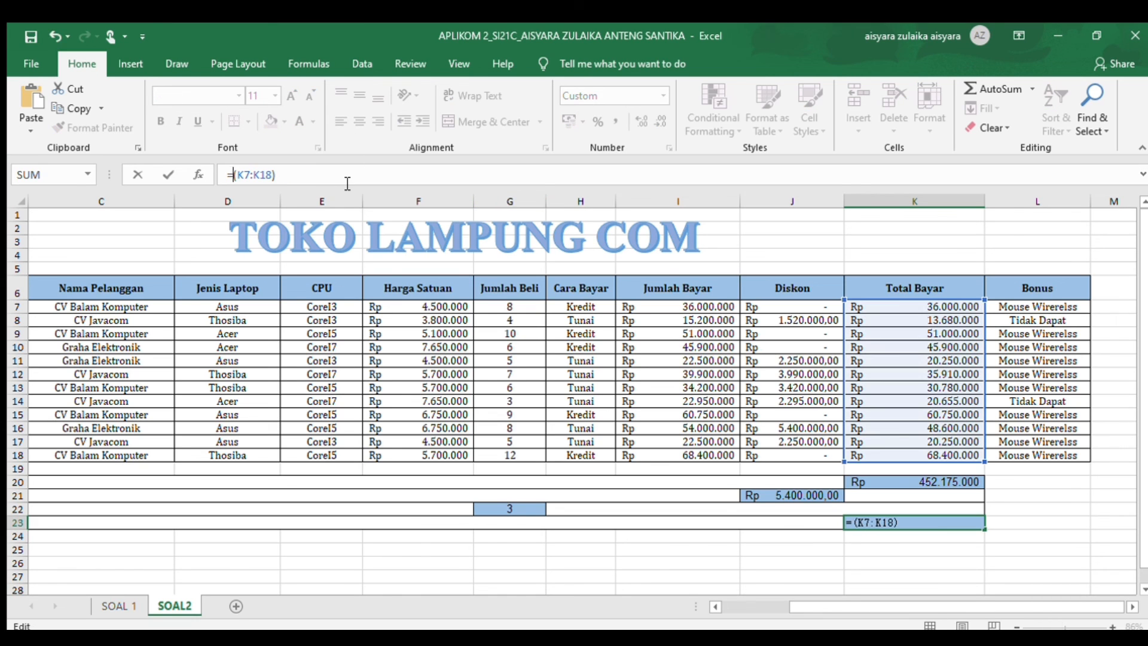
key(BackSpace)
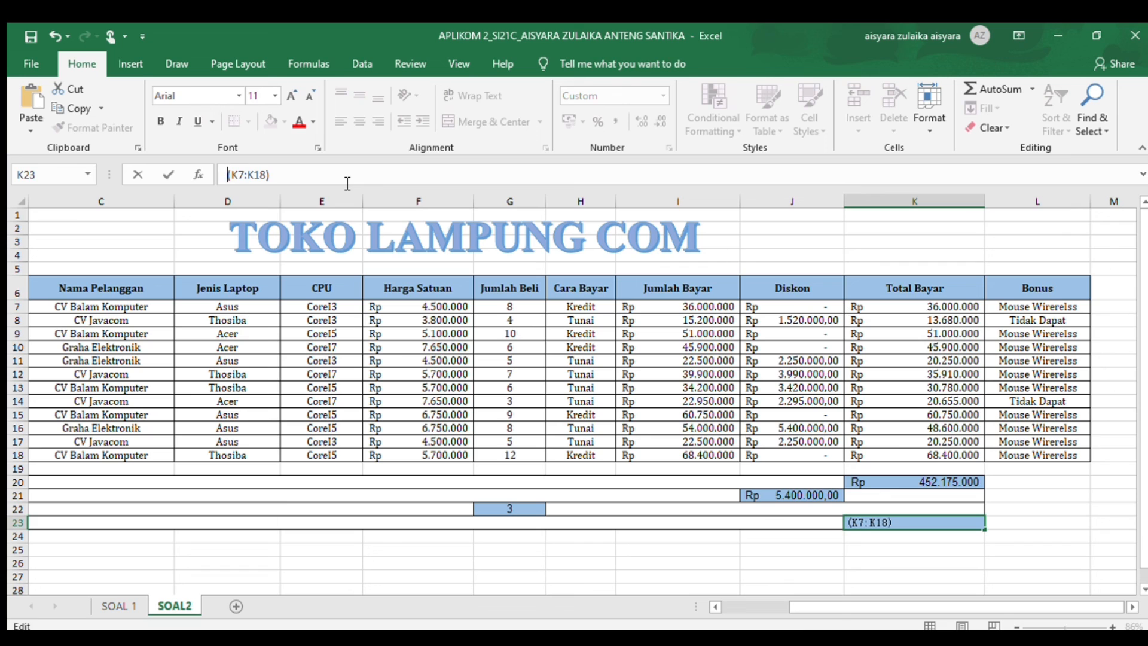
text(=AV)
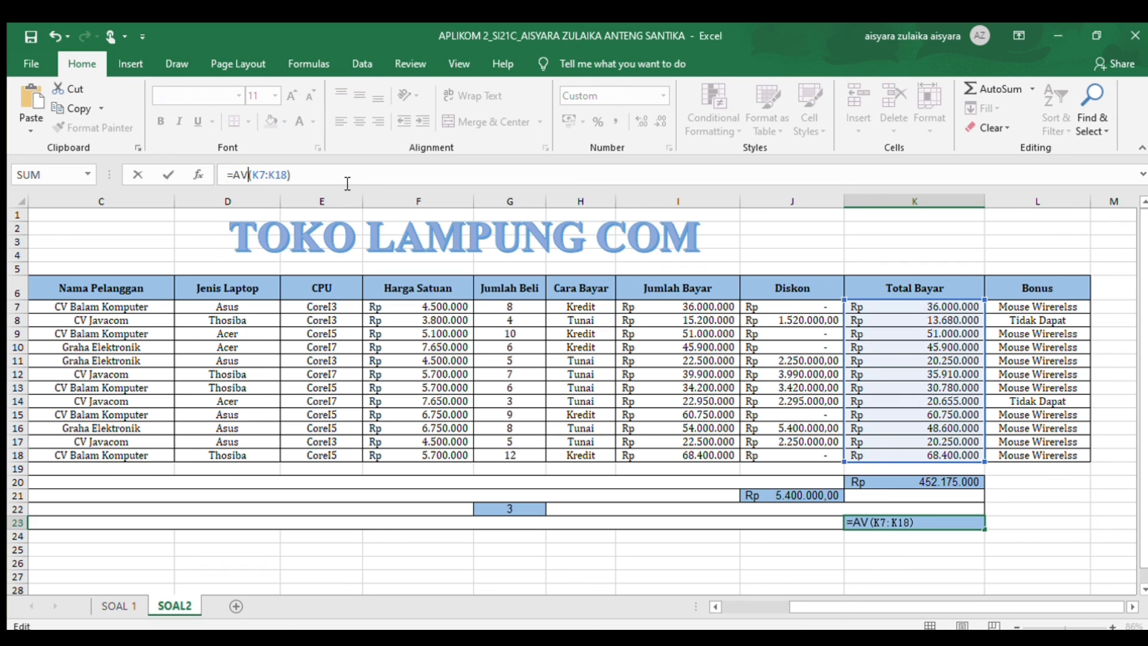
text(ERAGE)
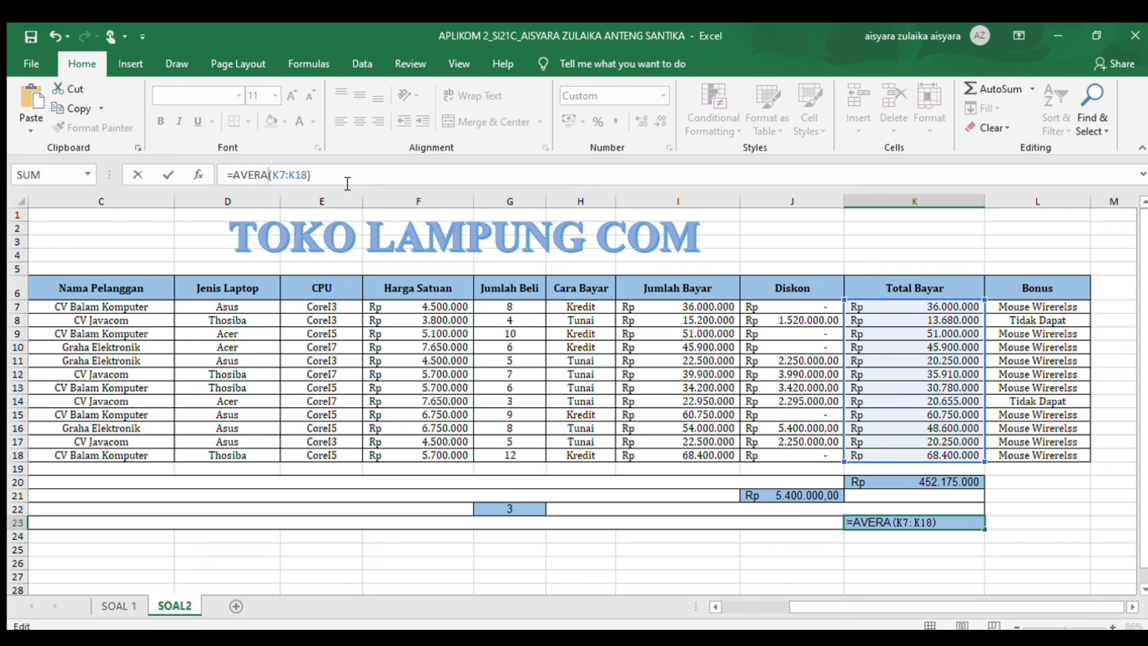
key(Return)
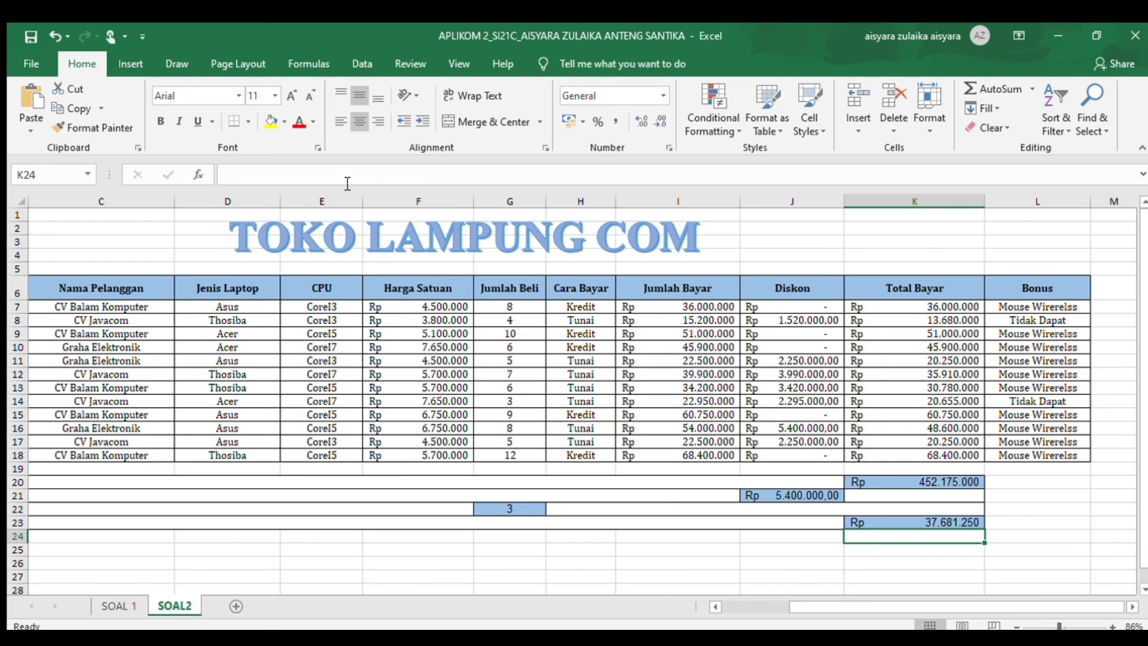
Step: Zoom the sheet out to 77% to review the whole sales table from No through Bonus
drag(855, 601, 798, 597)
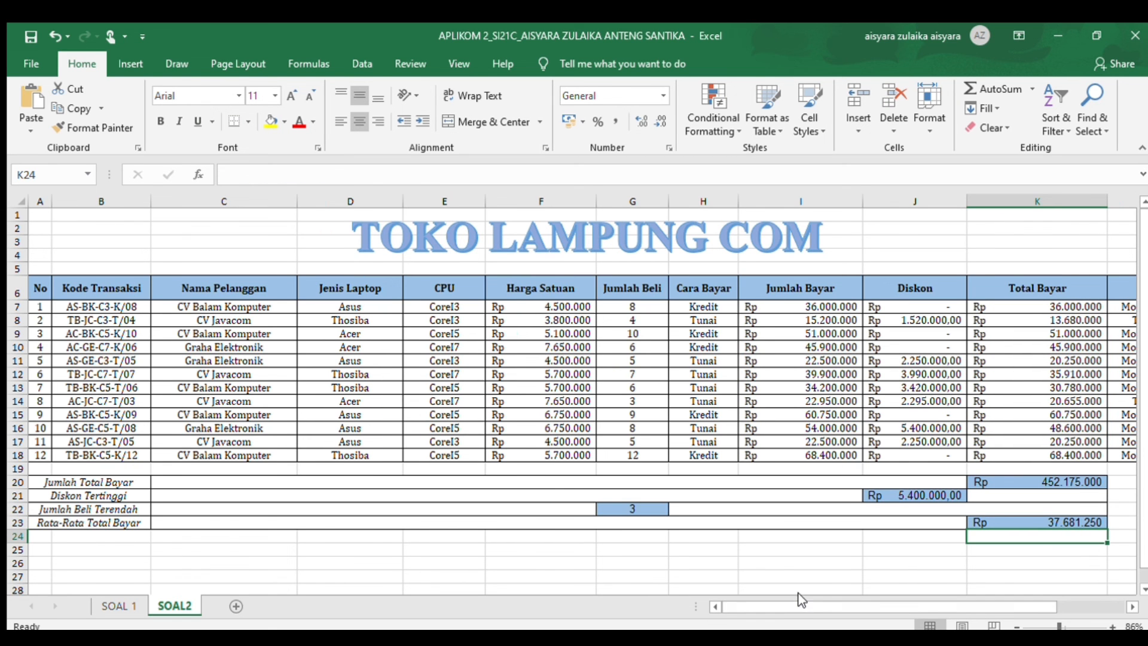
mouse_move(1059, 626)
mouse_down()
mouse_move(1033, 626)
mouse_move(1056, 626)
mouse_up()
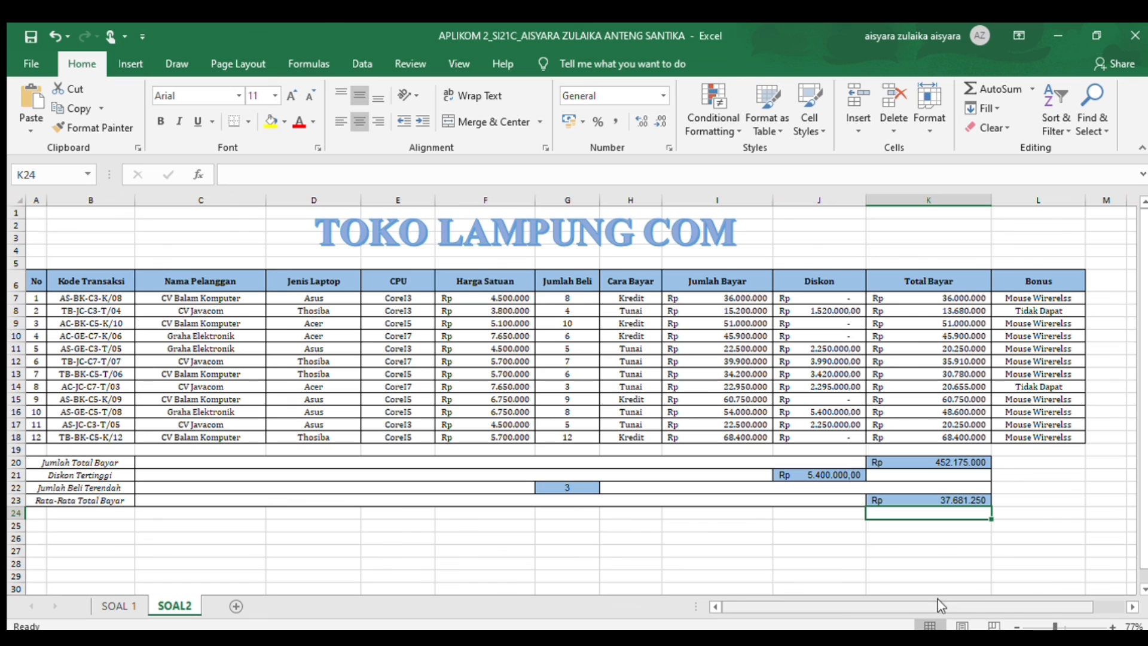